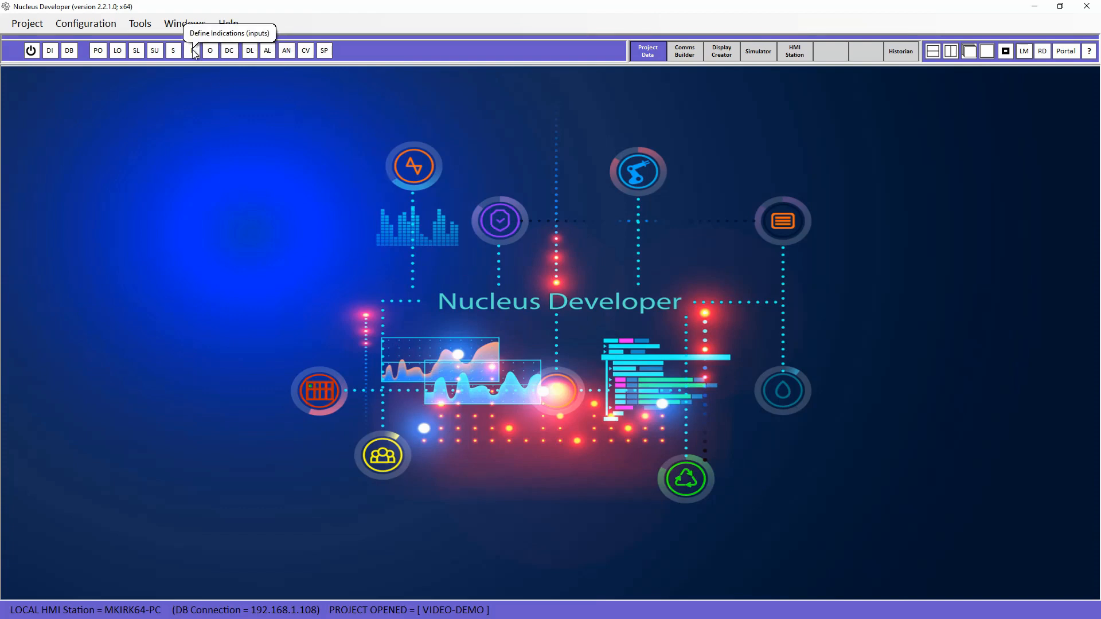
# Step: Open the indications (inputs) definitions and filter the list to source AB2
pyautogui.click(142, 26)
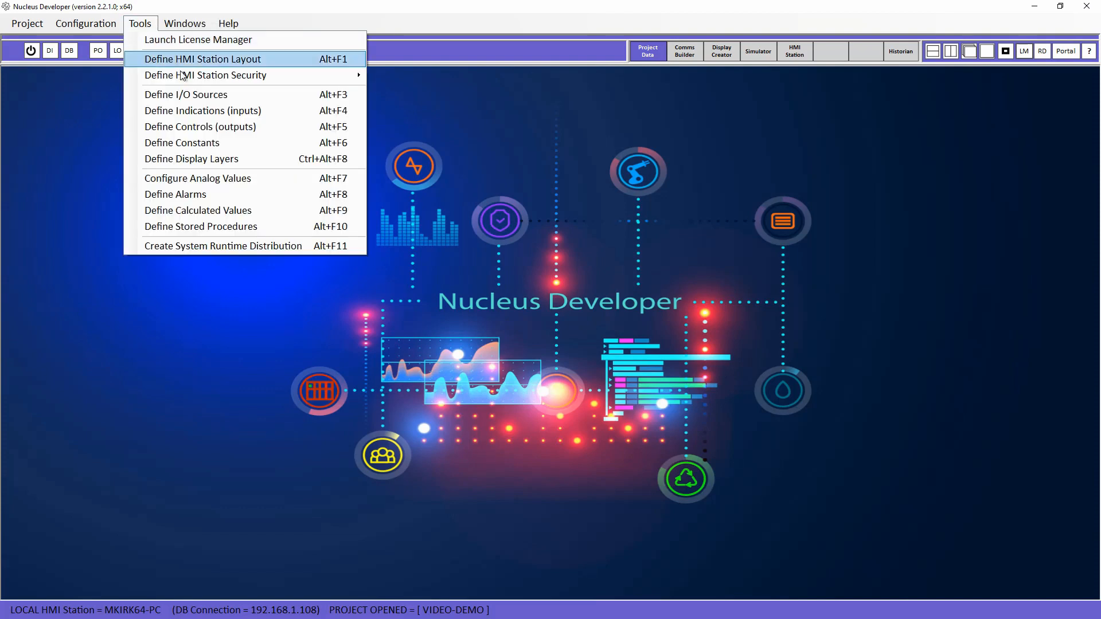
pyautogui.click(198, 110)
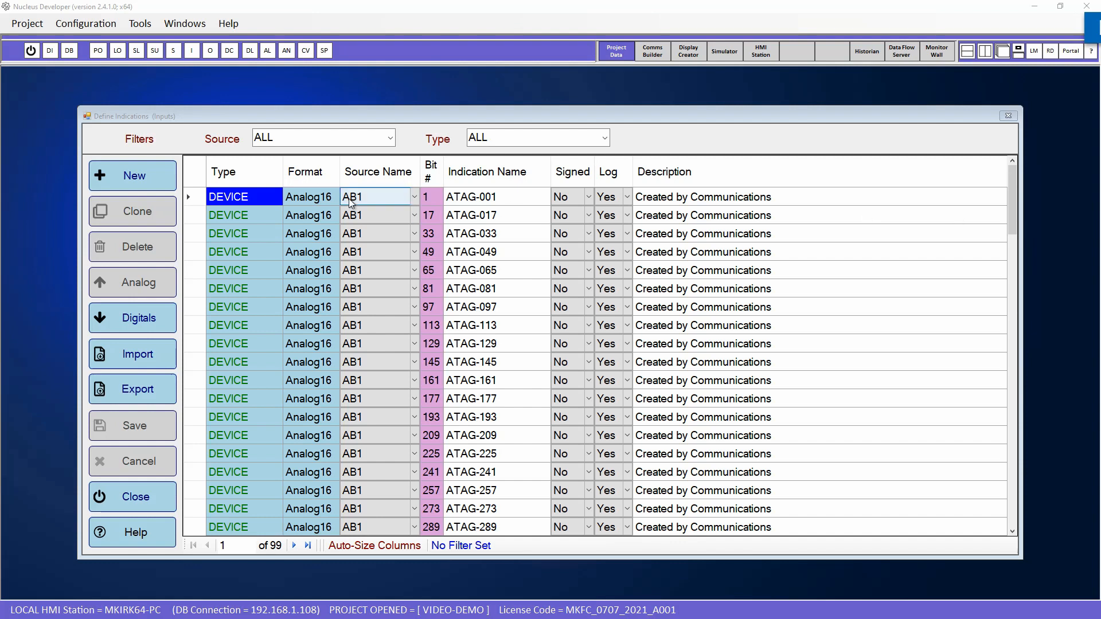
pyautogui.click(390, 141)
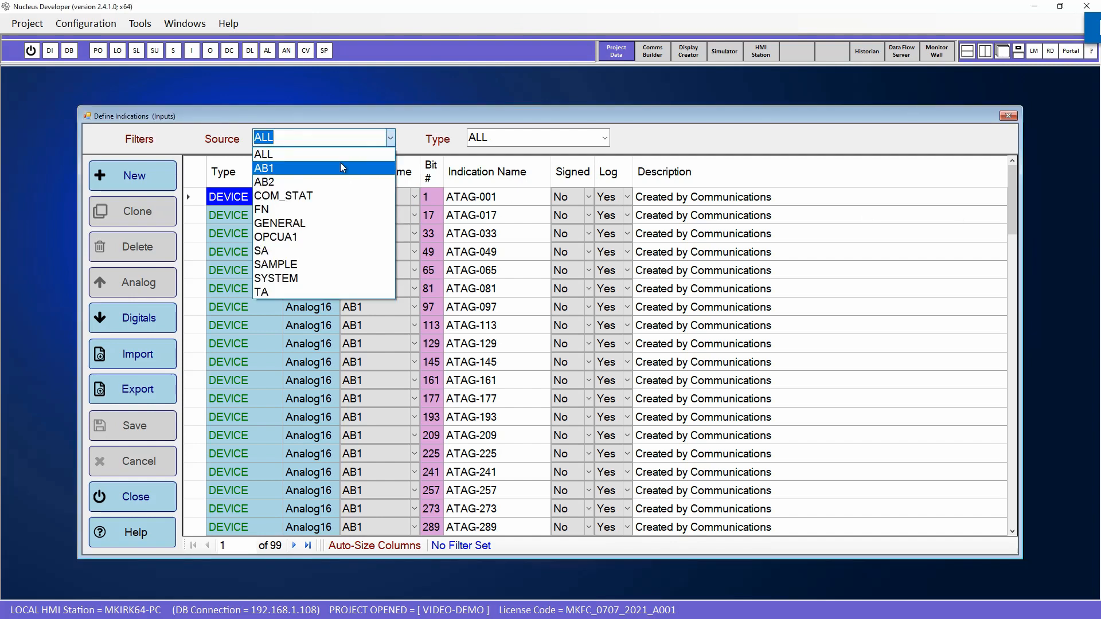
pyautogui.click(289, 182)
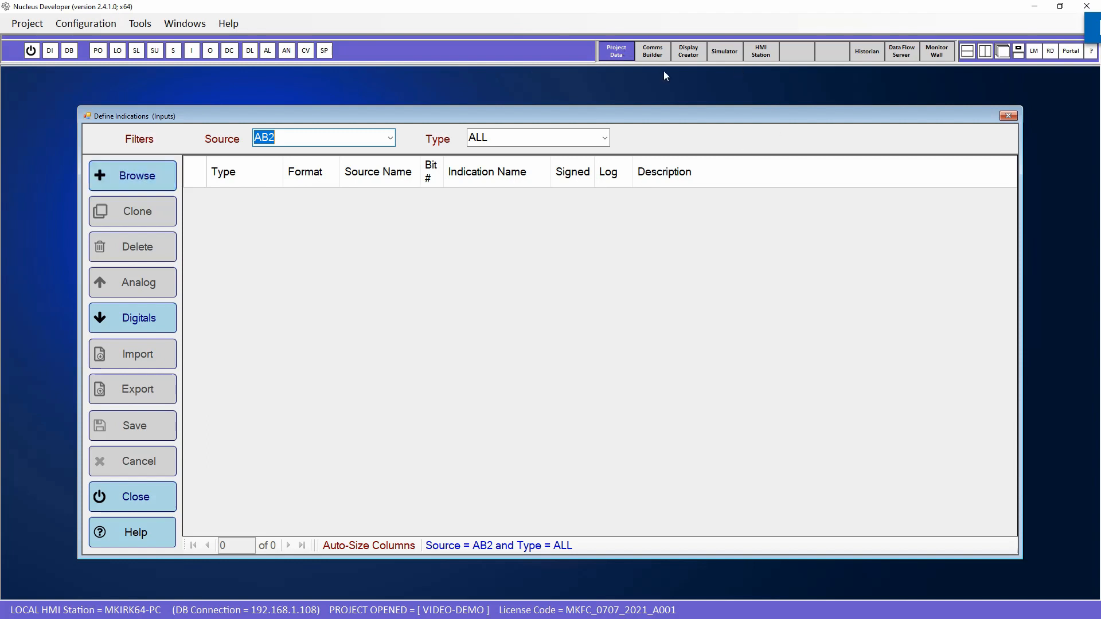
# Step: Check the AB_LOGIX device settings of the AB2 link in the Comms Builder, and return to the project data
pyautogui.click(662, 53)
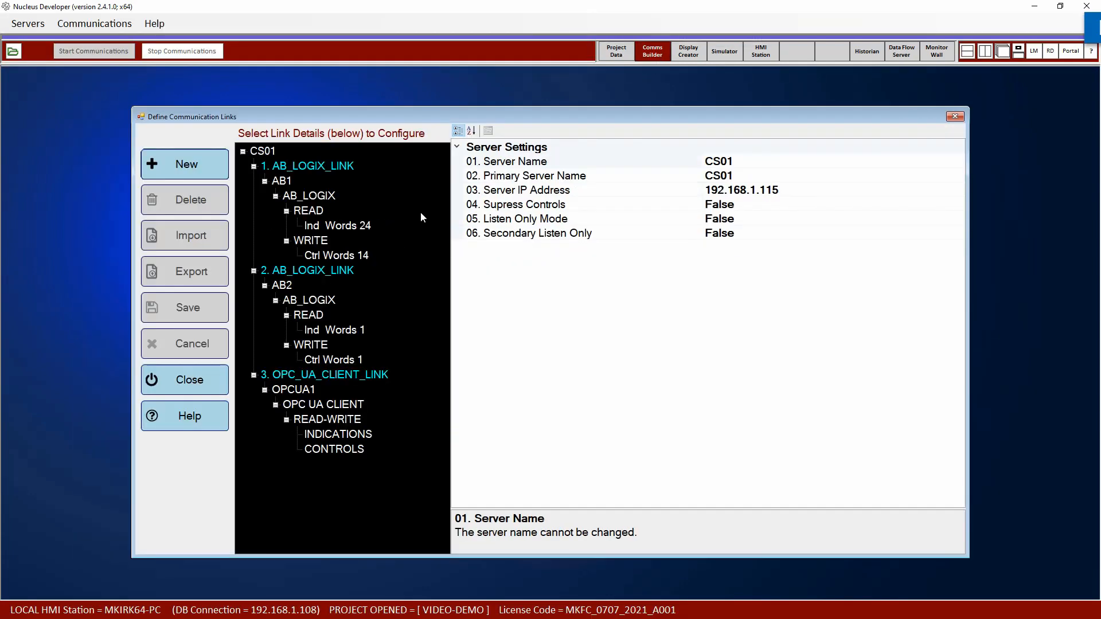
pyautogui.click(314, 303)
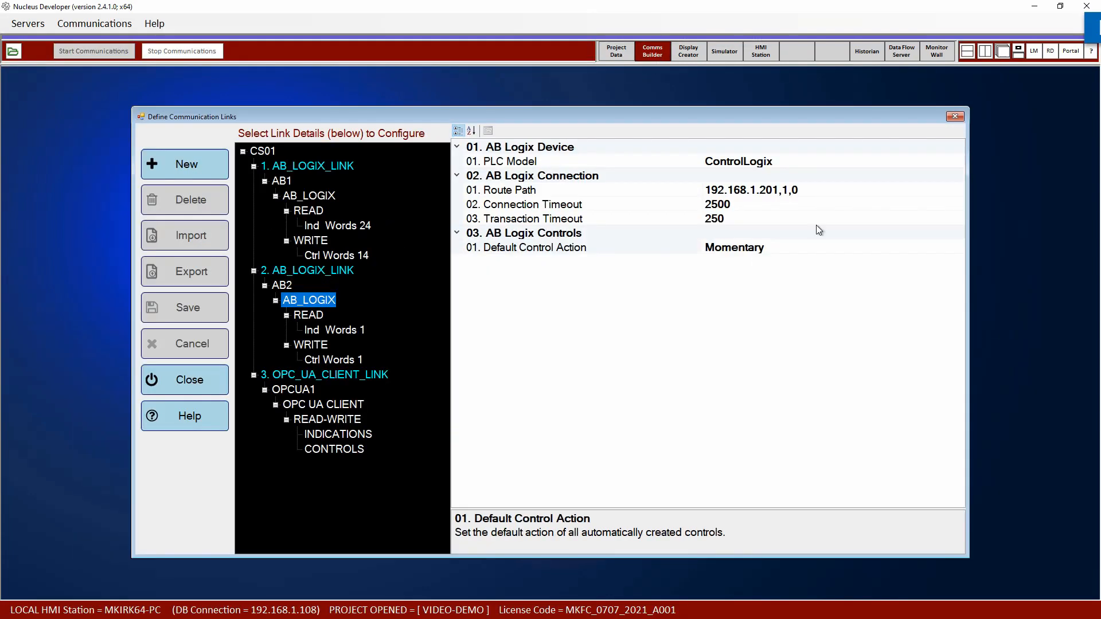
pyautogui.click(616, 51)
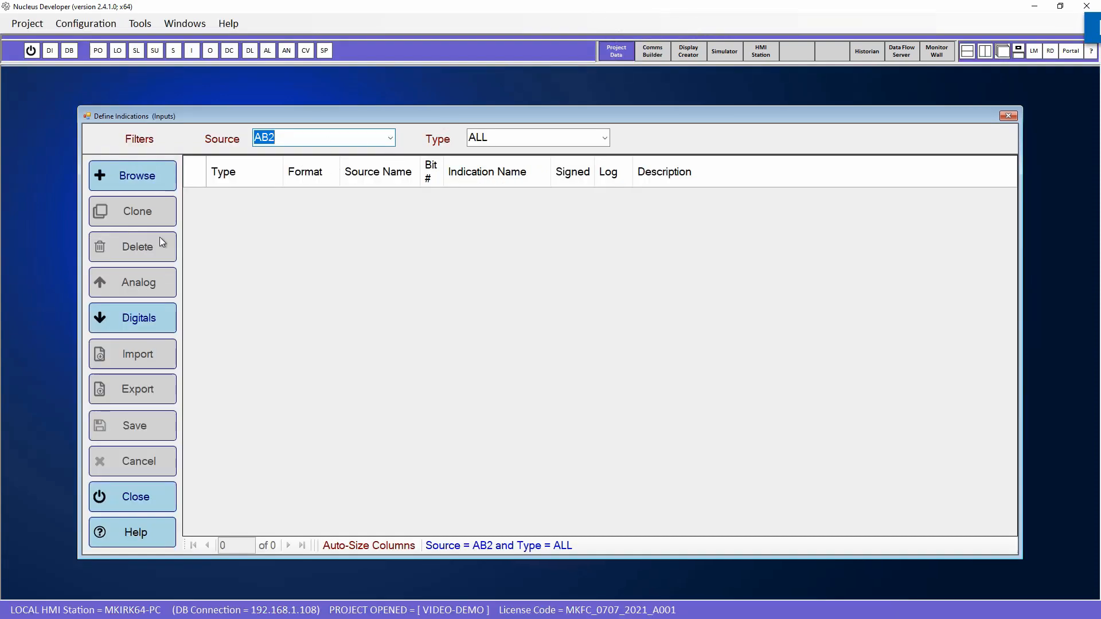
# Step: Browse the AB2 controller's MainProgram tags and select Demo, DemoDown and DemoRun for addition as indications
pyautogui.click(140, 178)
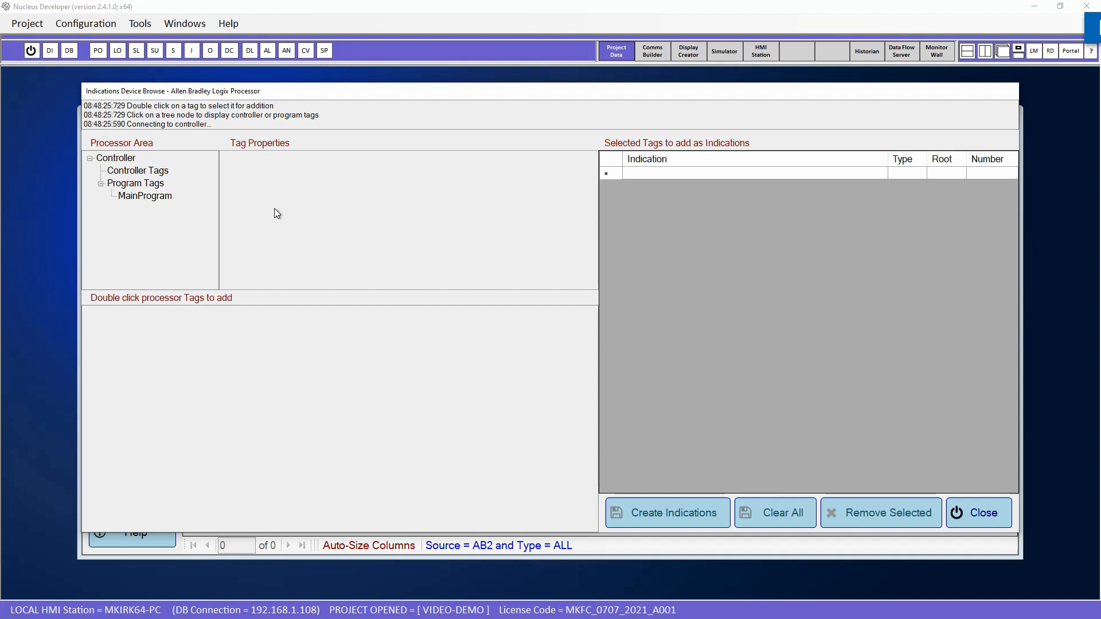
pyautogui.click(134, 197)
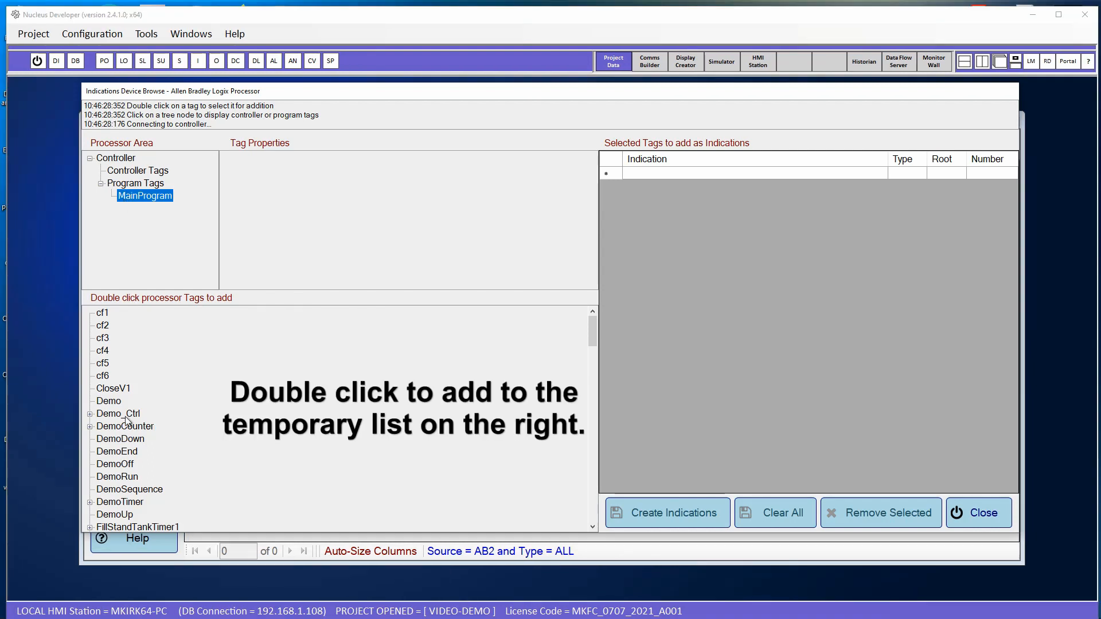
pyautogui.click(115, 402)
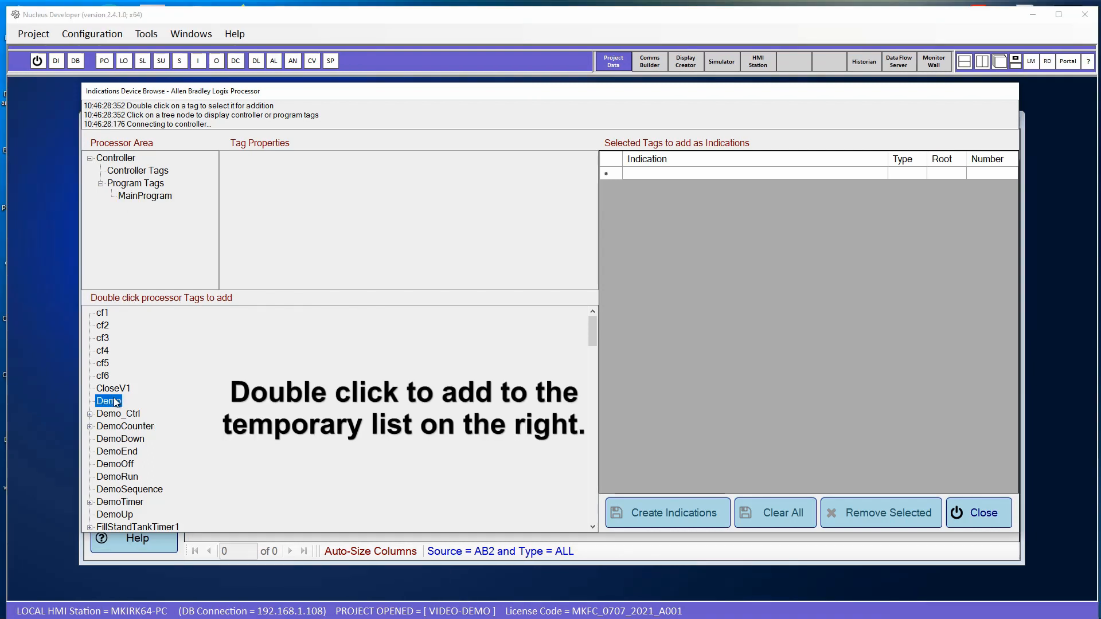
pyautogui.doubleClick(115, 401)
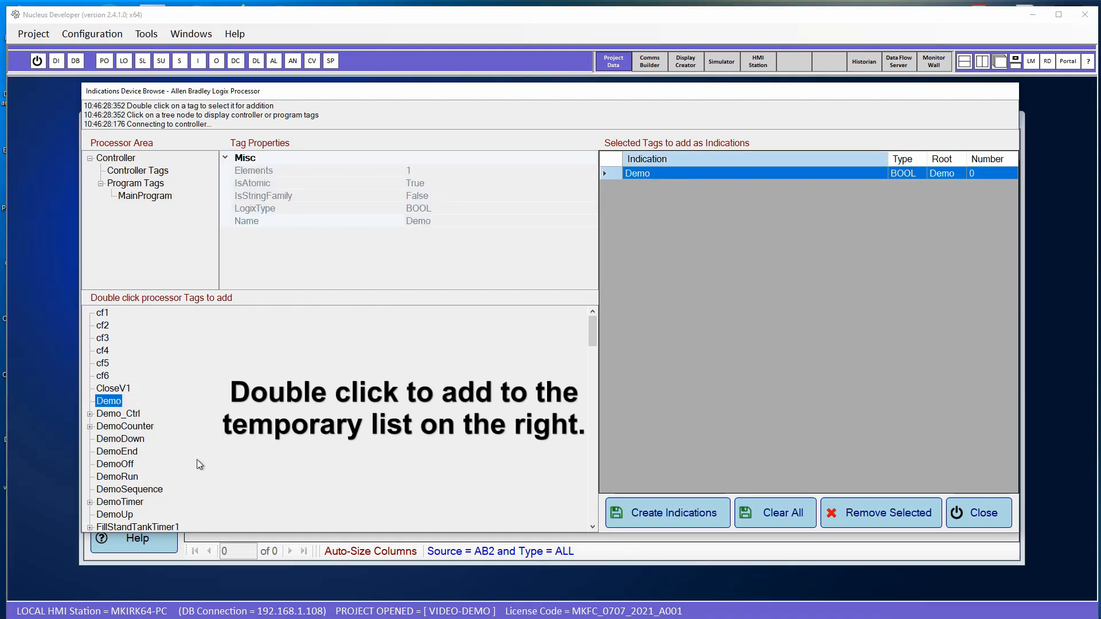
pyautogui.doubleClick(109, 438)
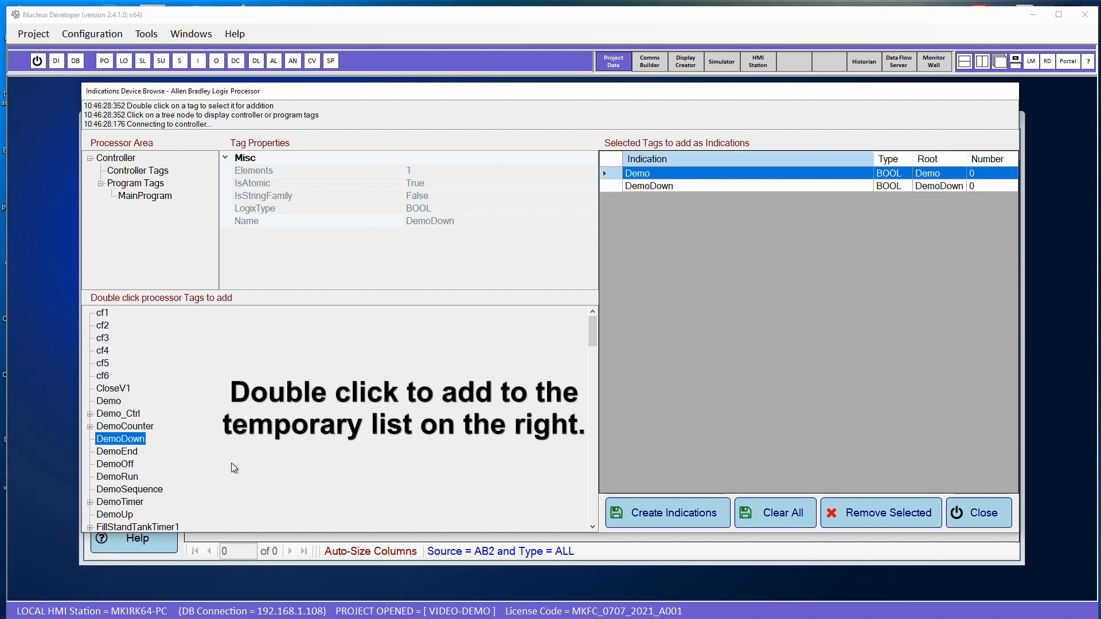
pyautogui.doubleClick(119, 476)
# Step: Add the P1Minutes tag from MainProgram to the tags selected as indications
pyautogui.scroll(-2, 174, 461)
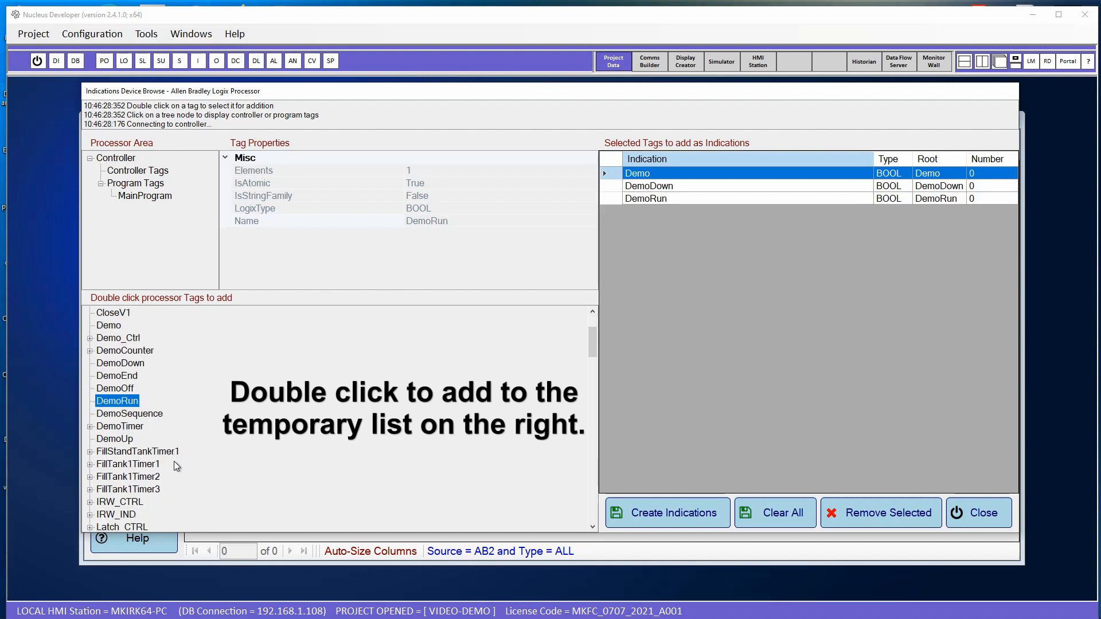
pyautogui.scroll(-3, 174, 461)
pyautogui.scroll(-3, 190, 442)
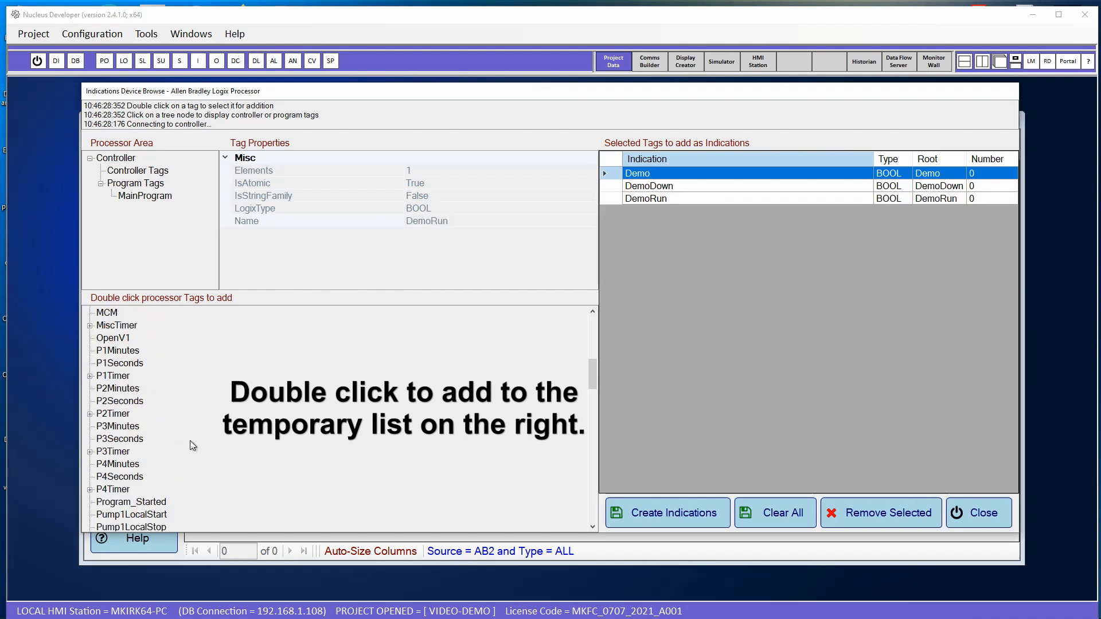
pyautogui.doubleClick(117, 351)
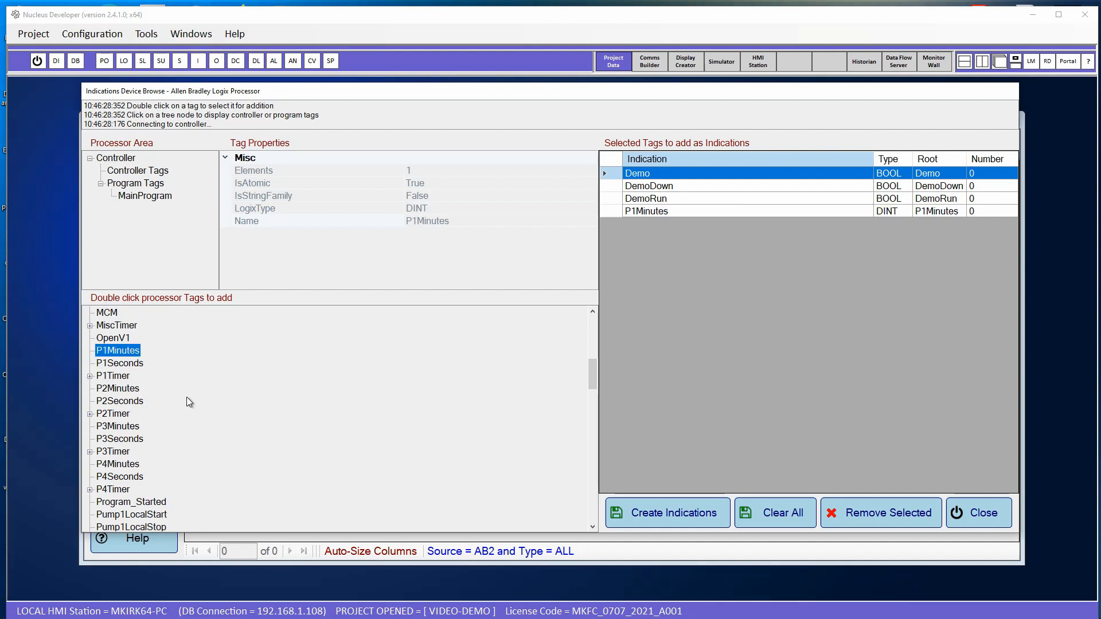
# Step: Expand the Pump4Sec structure and add its members Pump4Sec.PRE and Pump4Sec.DN to the selected tags
pyautogui.scroll(-4, 188, 407)
pyautogui.scroll(-4, 188, 407)
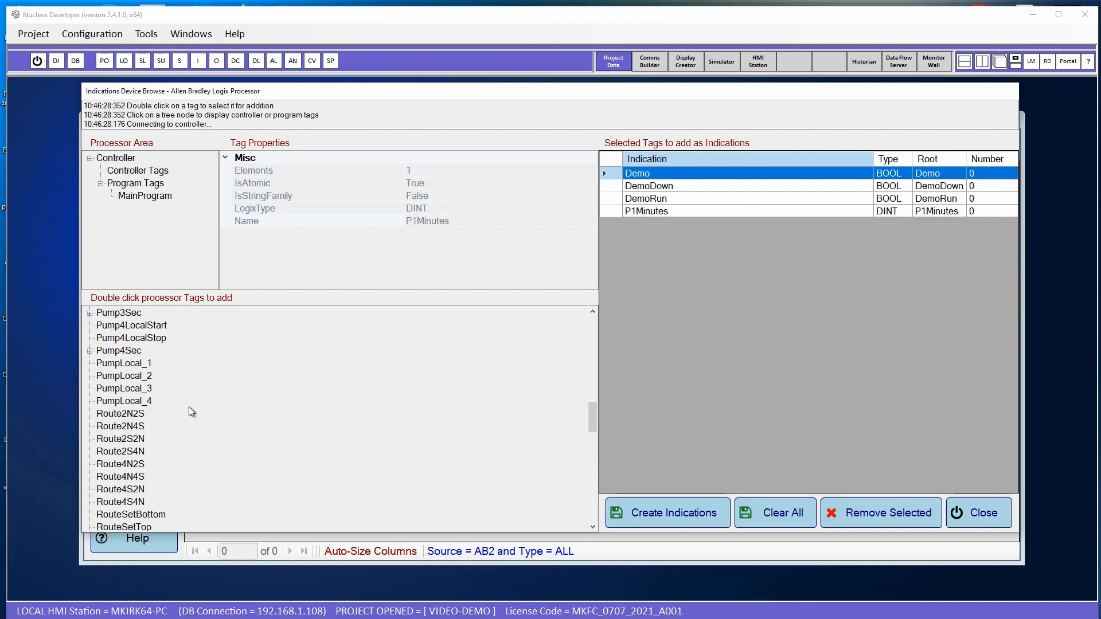
pyautogui.scroll(-1, 188, 407)
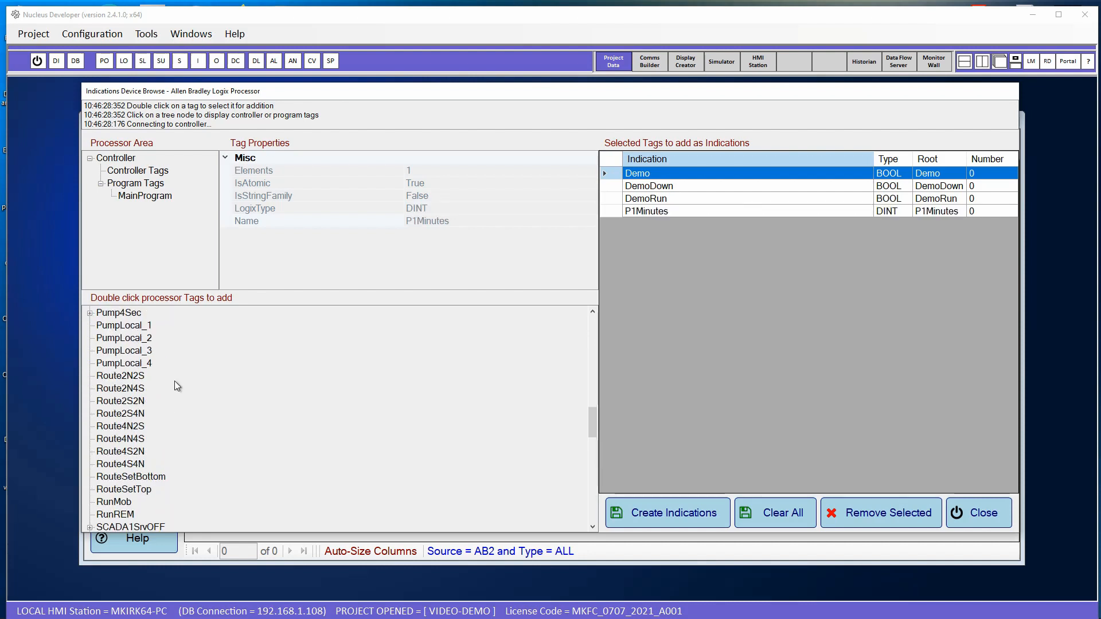
pyautogui.doubleClick(118, 312)
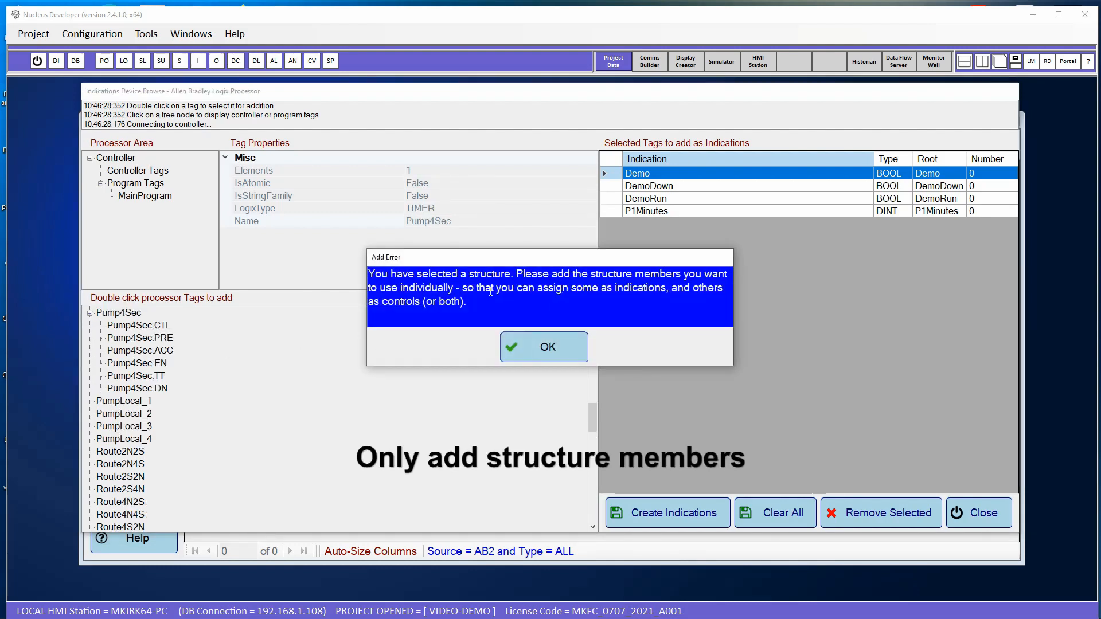
pyautogui.click(540, 349)
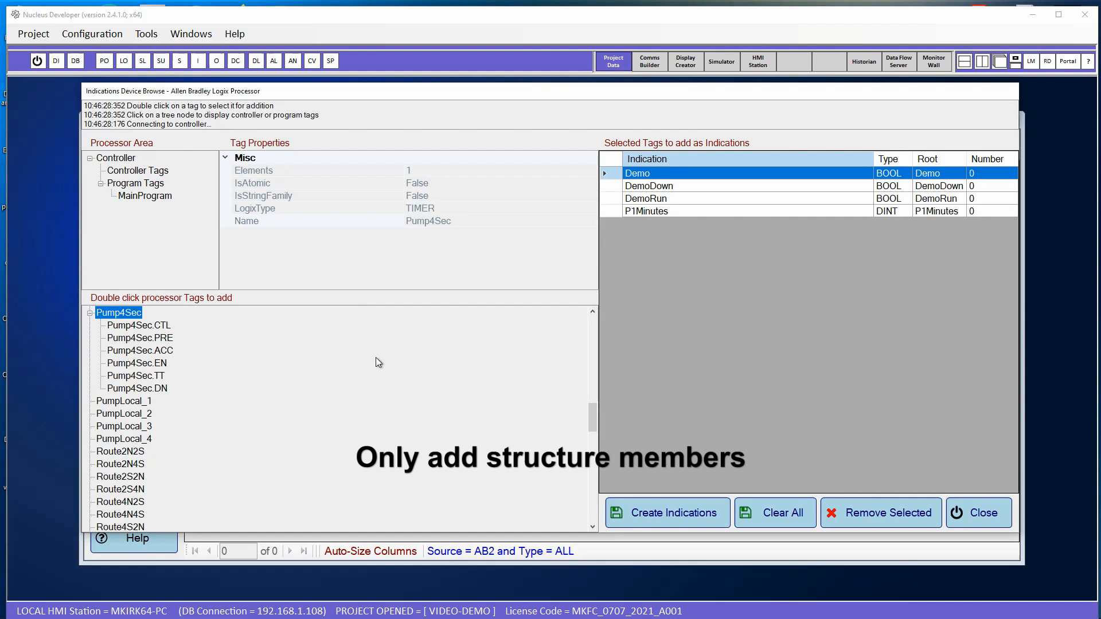
pyautogui.doubleClick(167, 339)
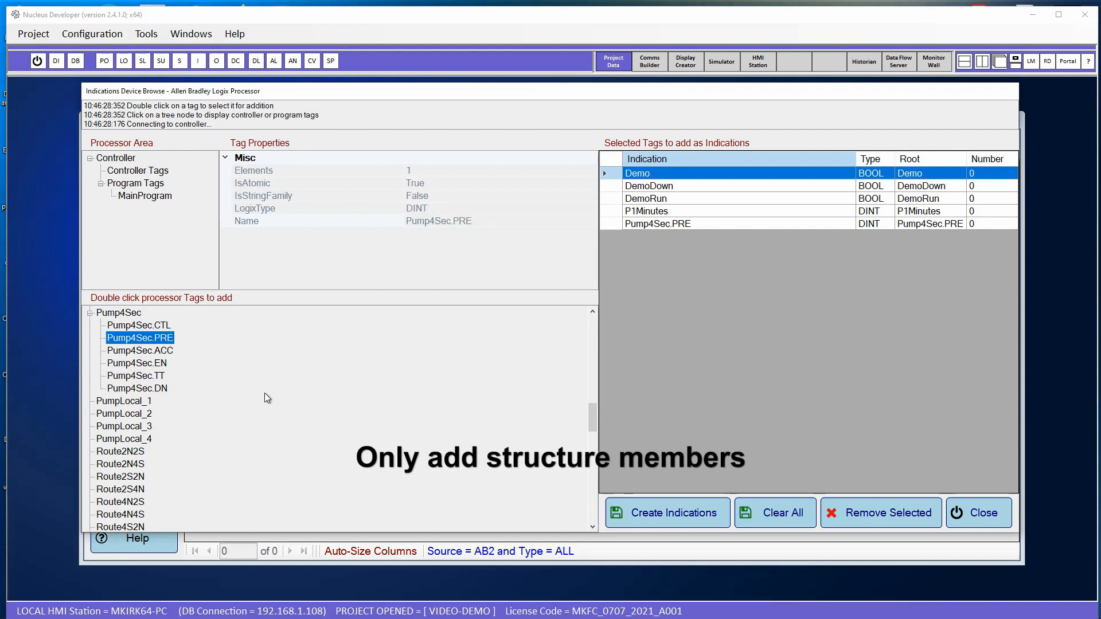
pyautogui.doubleClick(166, 388)
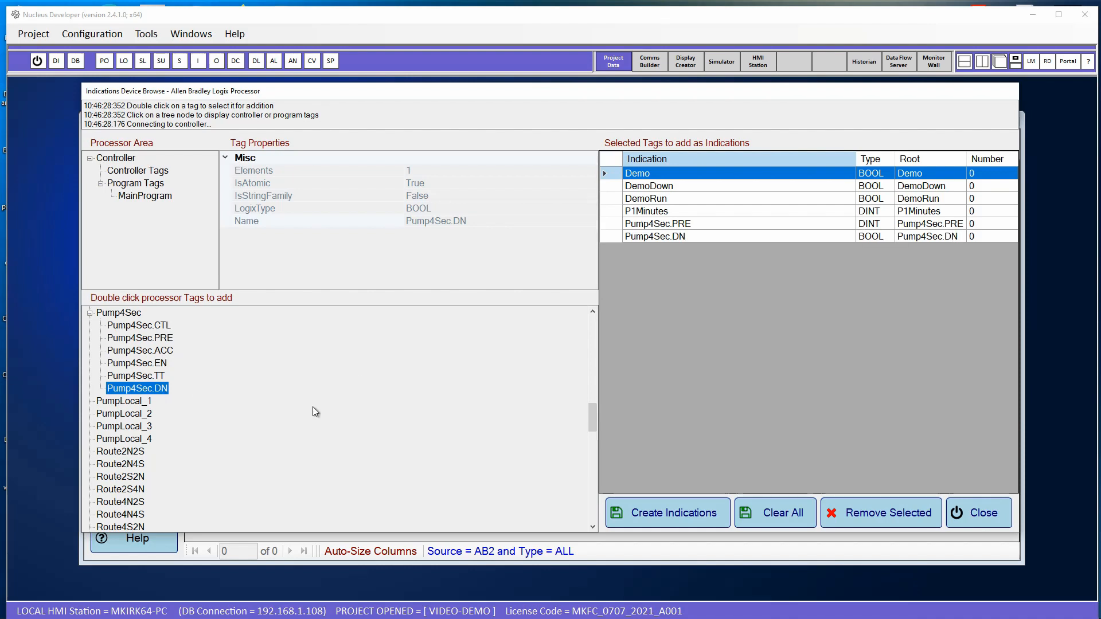
# Step: Add the TS_IND array to the selected tags, limited to 10 array elements
pyautogui.scroll(-15, 185, 460)
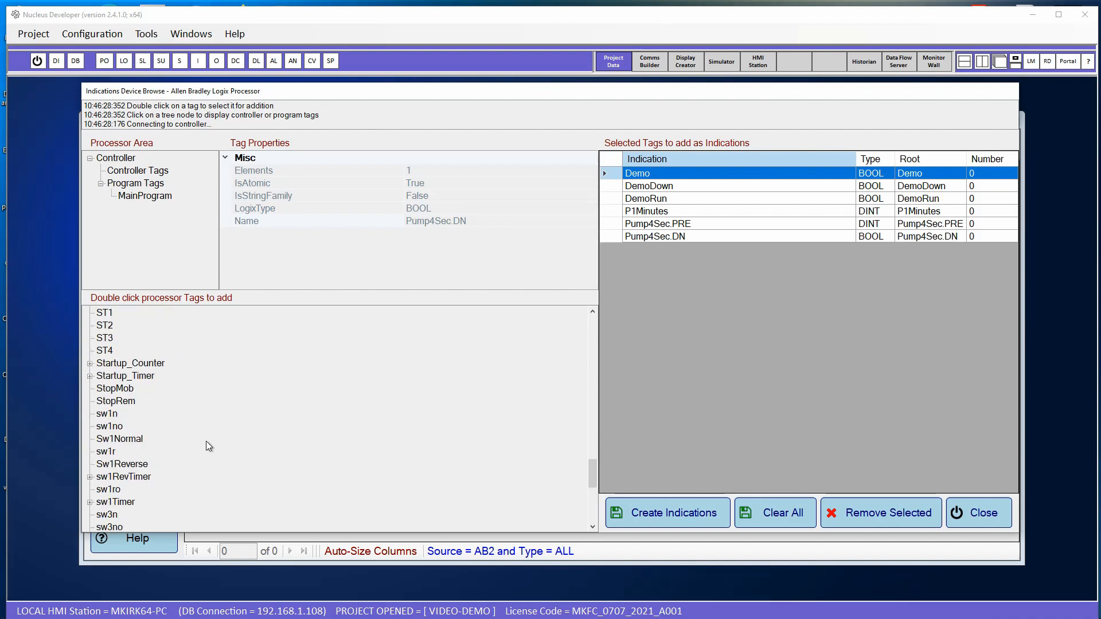
pyautogui.scroll(-6, 206, 442)
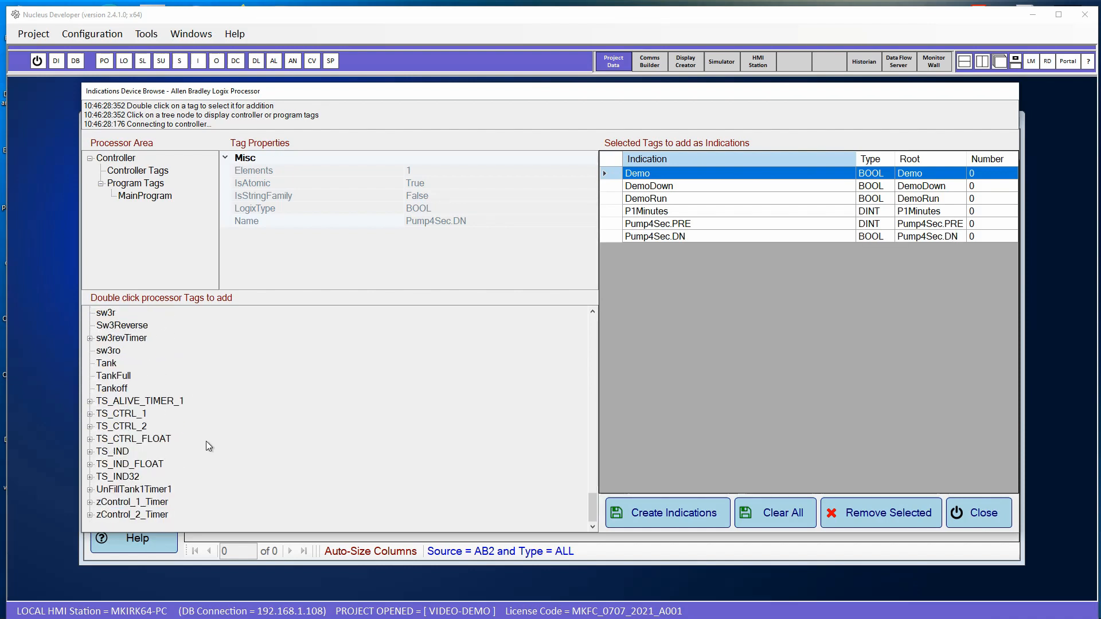
pyautogui.doubleClick(117, 453)
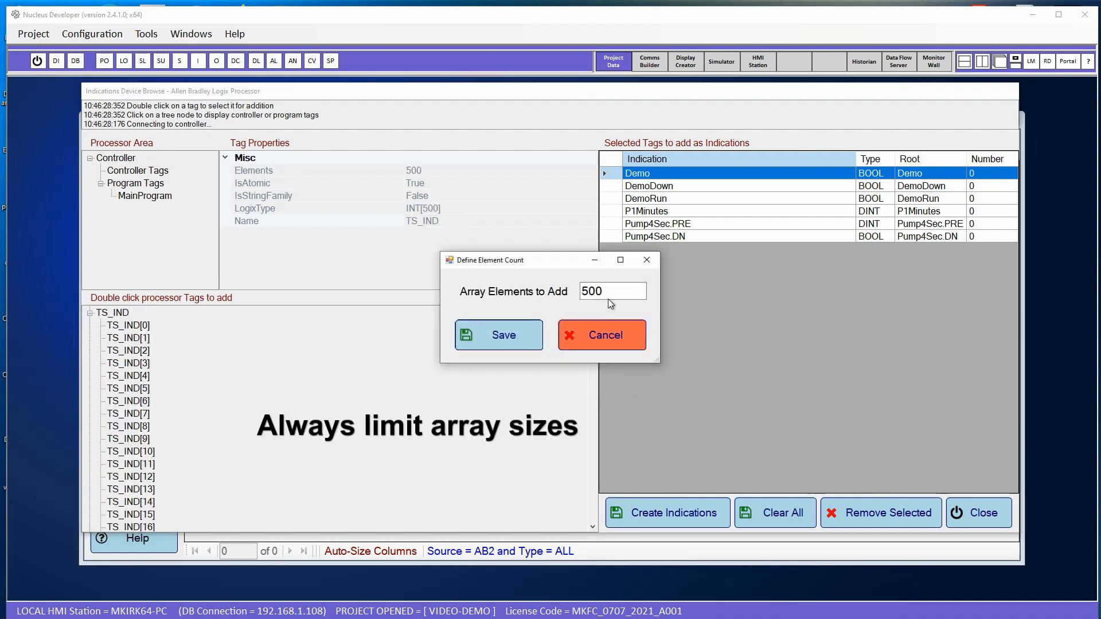
pyautogui.moveTo(608, 291); pyautogui.dragTo(542, 281)
pyautogui.write('1')
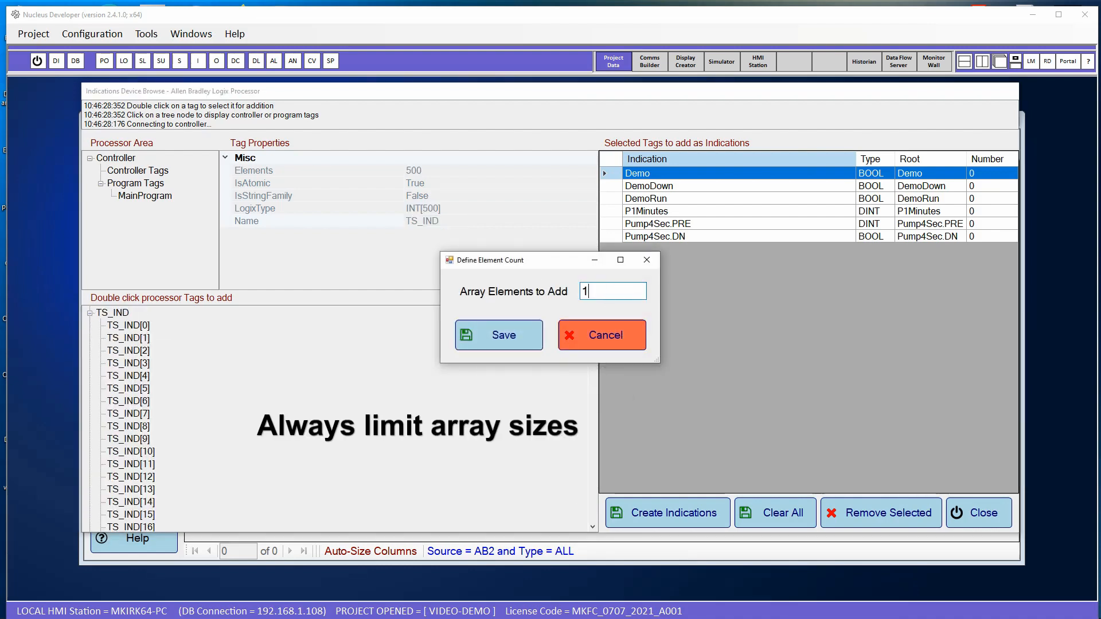
pyautogui.write('0')
pyautogui.click(497, 338)
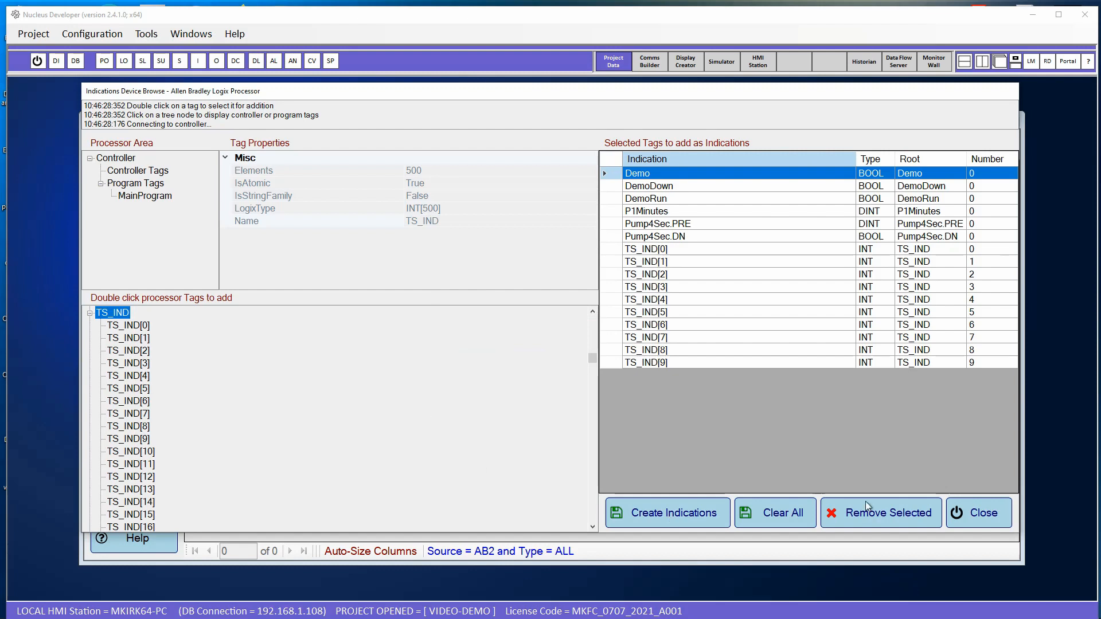
# Step: Remove Pump4Sec.DN from the selected tags and create indications from the remaining ones
pyautogui.click(718, 238)
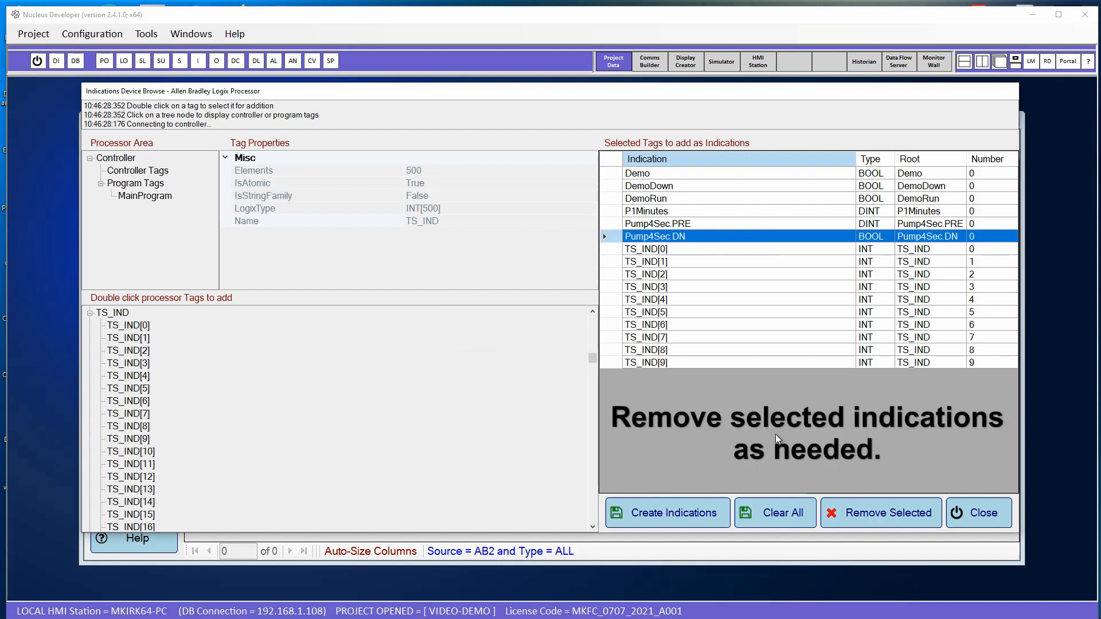
pyautogui.click(876, 514)
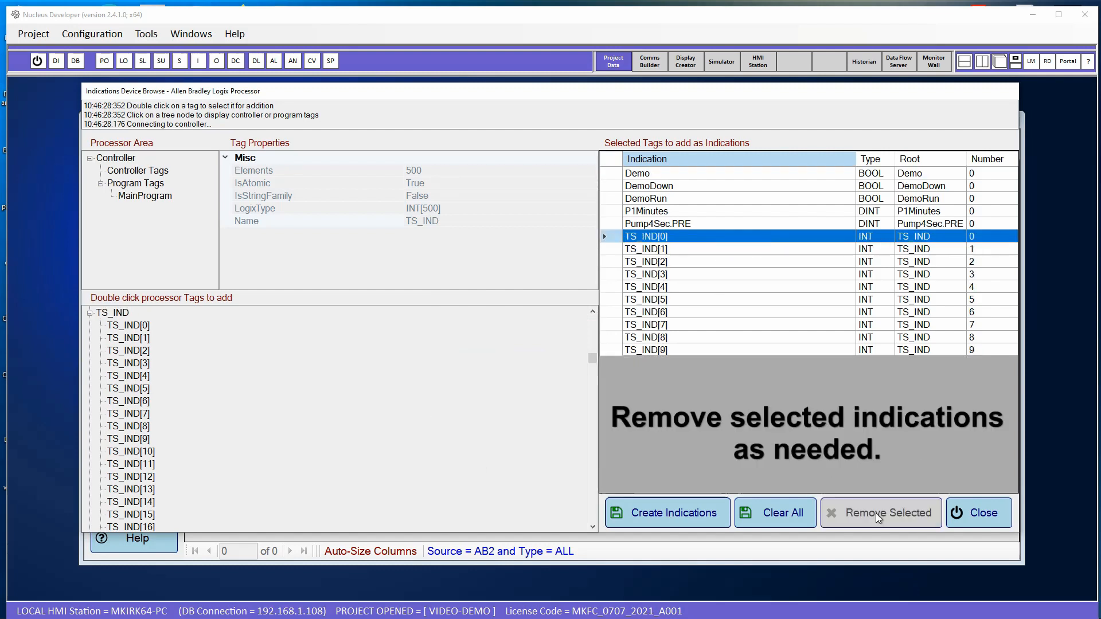
pyautogui.click(681, 224)
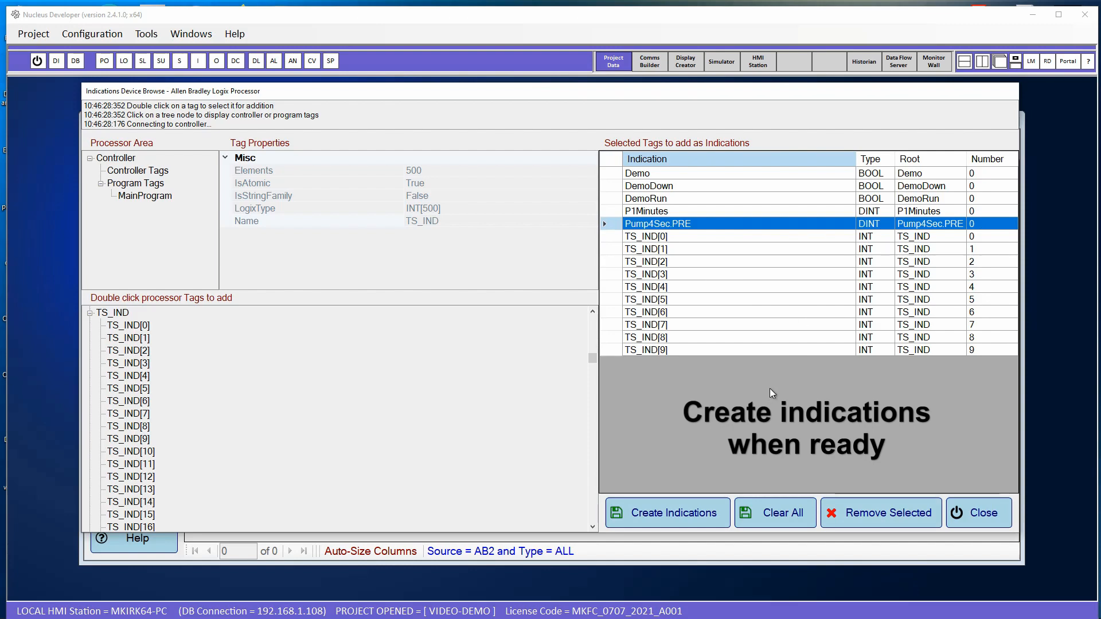
pyautogui.click(683, 518)
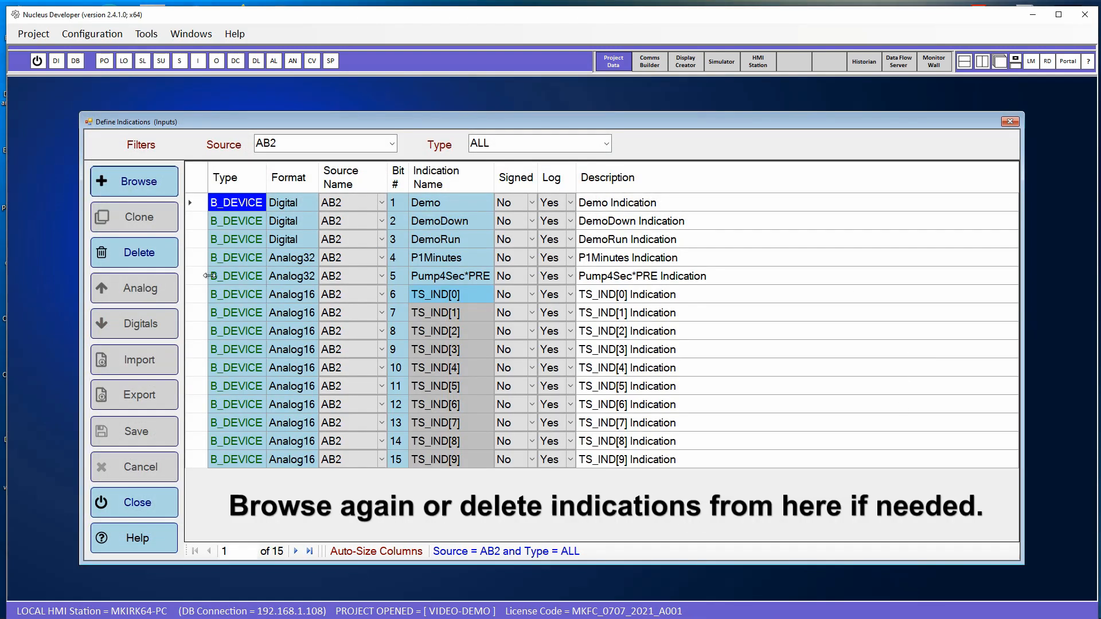
# Step: Delete the Pump4Sec*PRE indication from source AB2 and save the indications
pyautogui.click(235, 276)
pyautogui.click(116, 254)
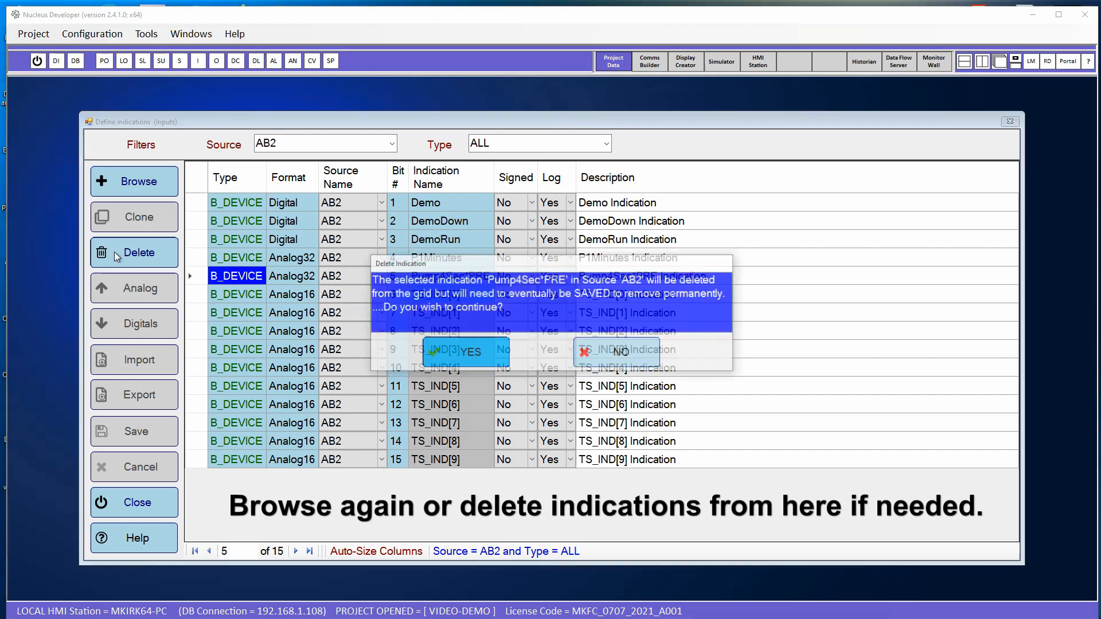
pyautogui.click(465, 352)
pyautogui.click(139, 431)
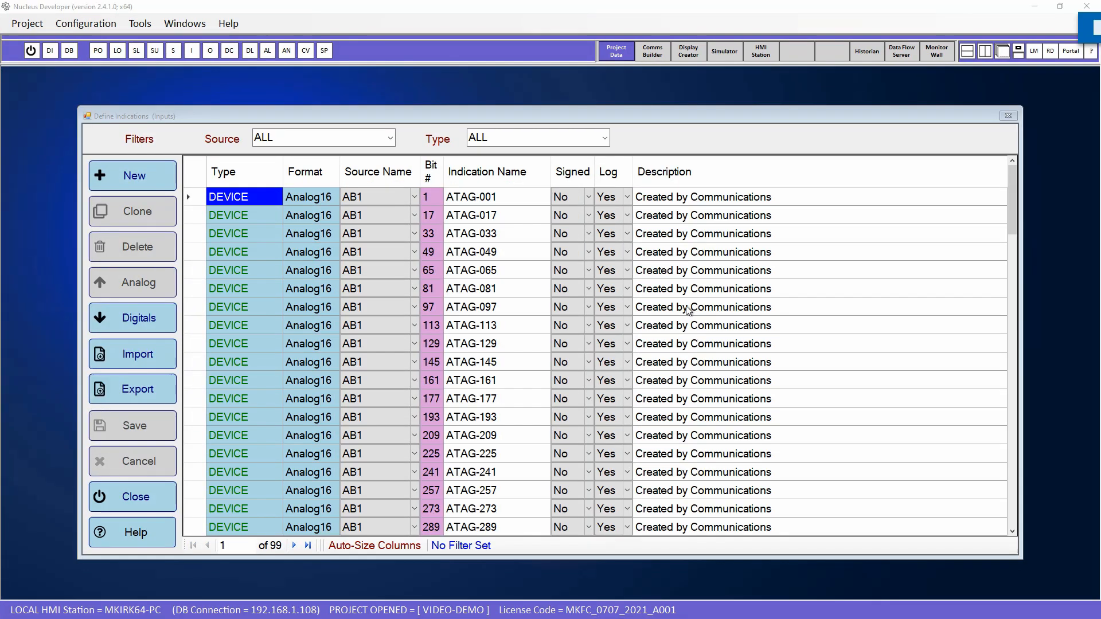
# Step: Filter the indications to source OPCUA1 and open the browser for its OPC UA server
pyautogui.click(390, 138)
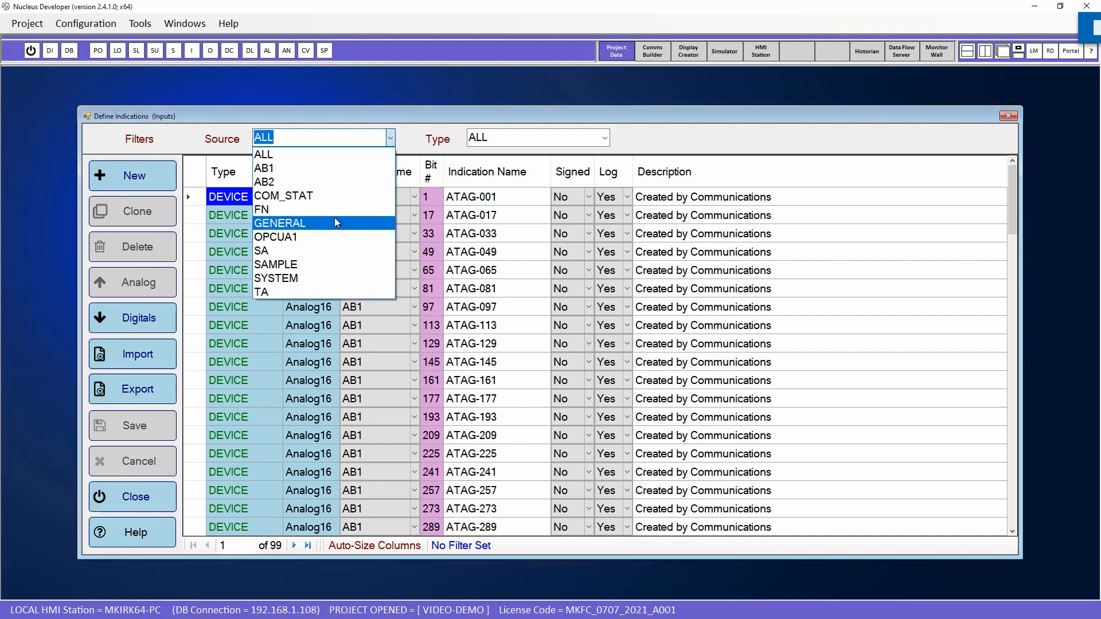
pyautogui.click(316, 237)
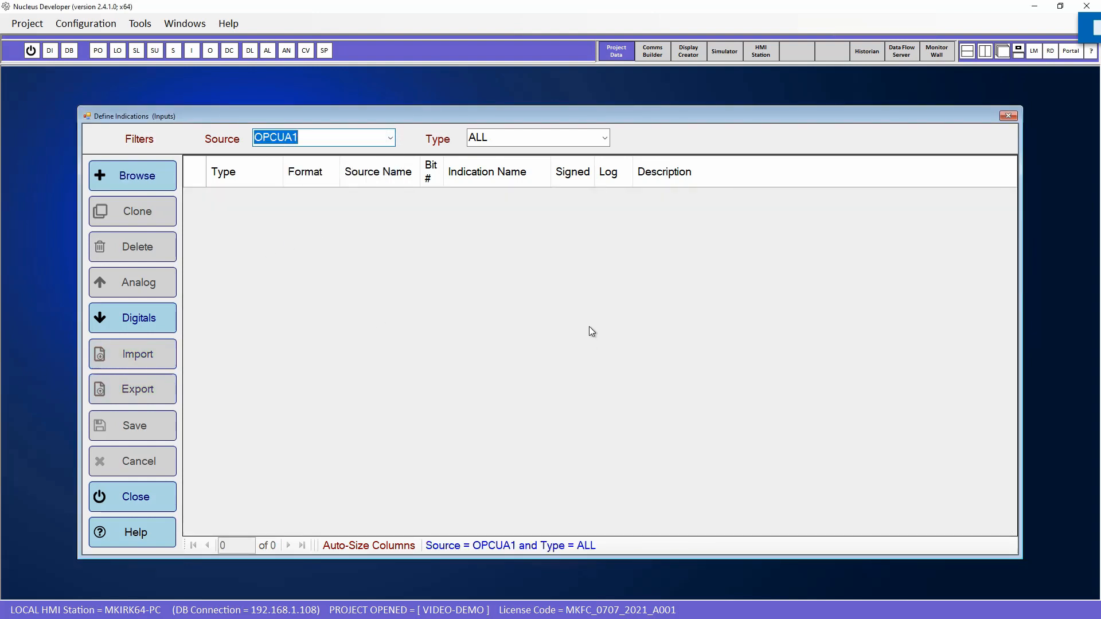
pyautogui.click(133, 178)
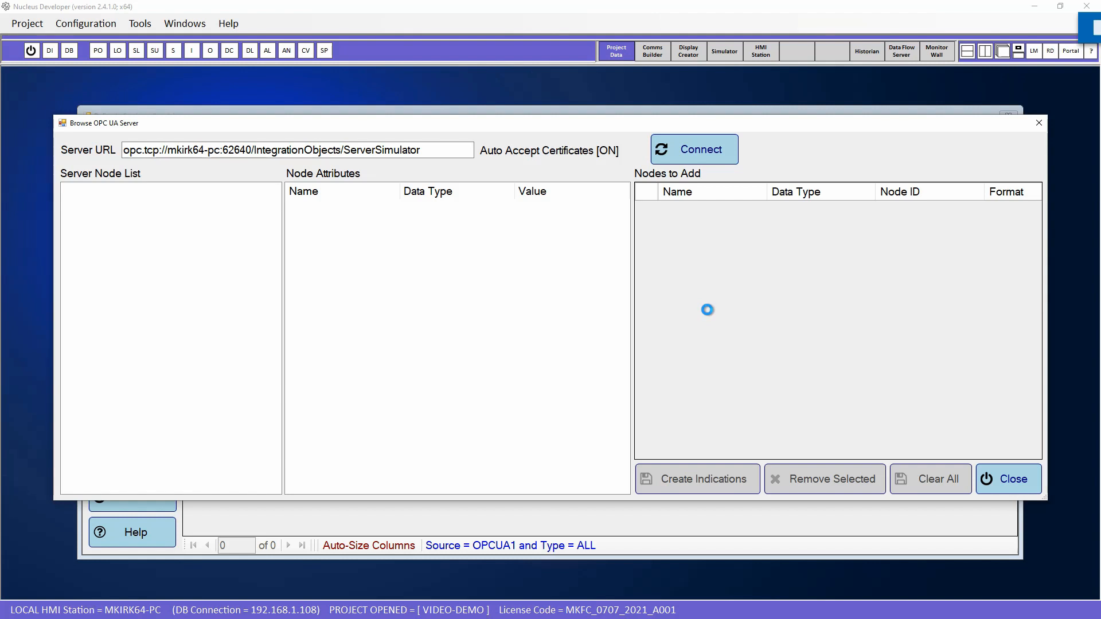
# Step: Connect to the OPC UA server and expand its Objects node down to the Real Time Data tags
pyautogui.click(691, 150)
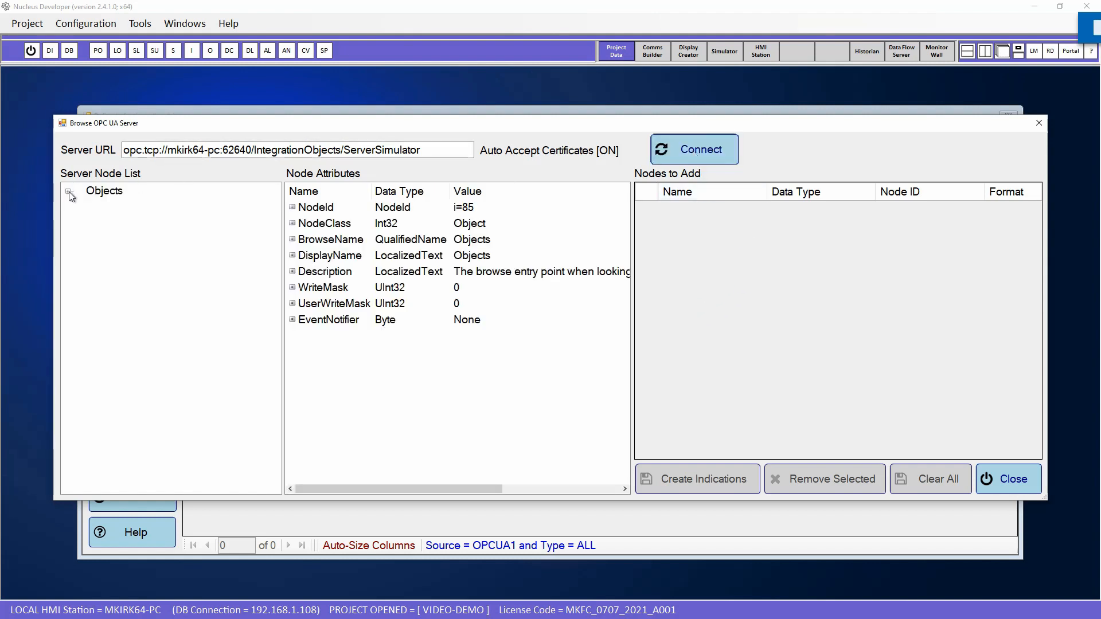
pyautogui.doubleClick(104, 191)
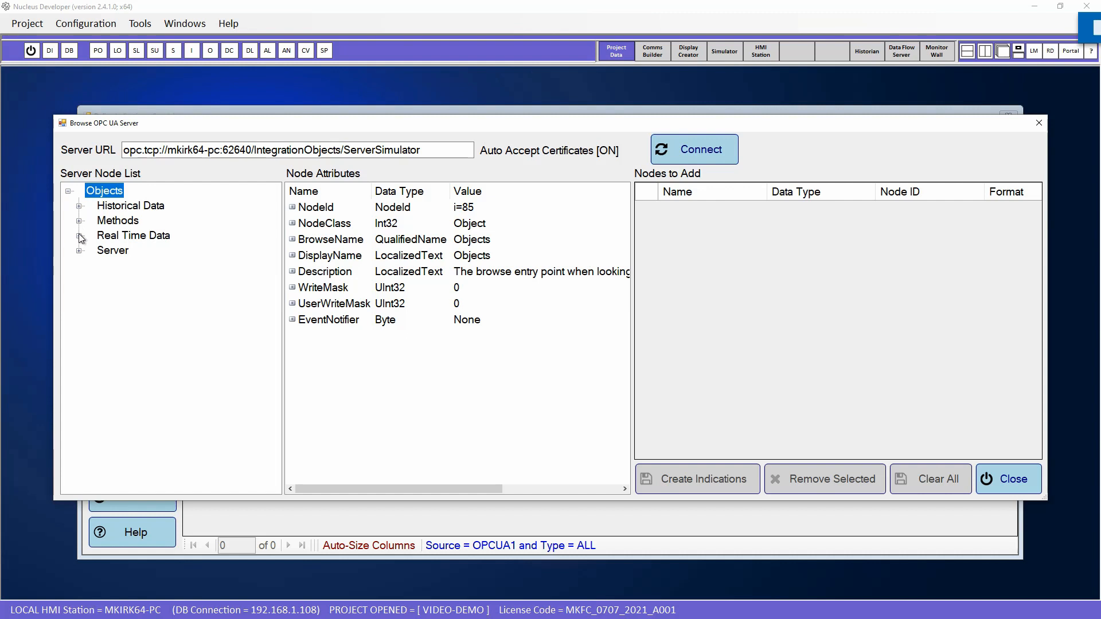
pyautogui.click(79, 235)
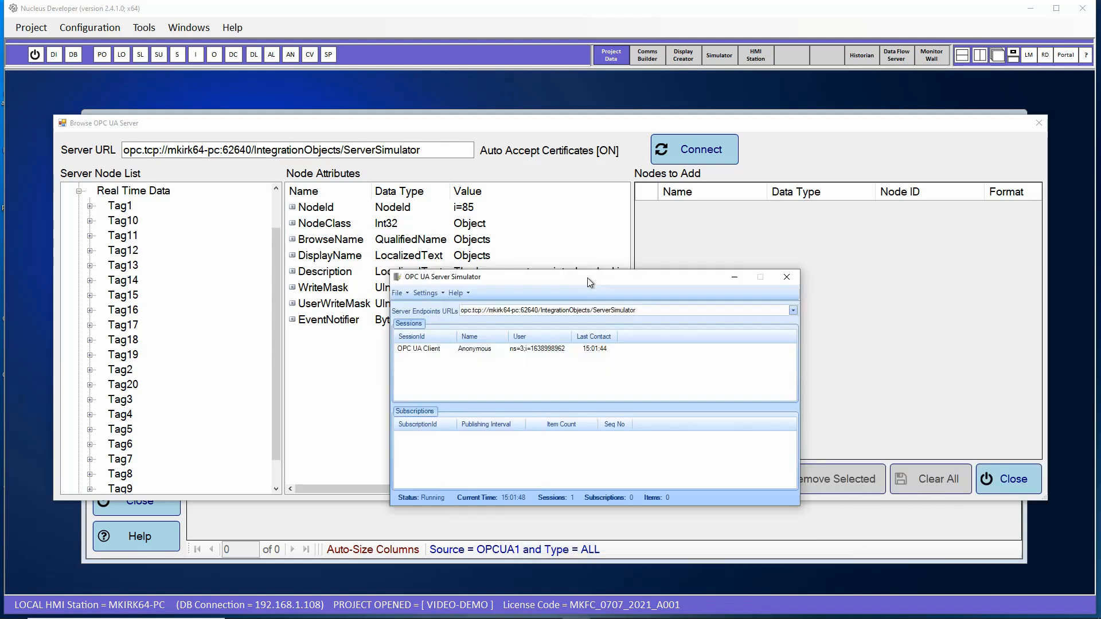
# Step: Check the client session in the OPC UA Server Simulator and move its window out of the way
pyautogui.moveTo(588, 278); pyautogui.dragTo(579, 226)
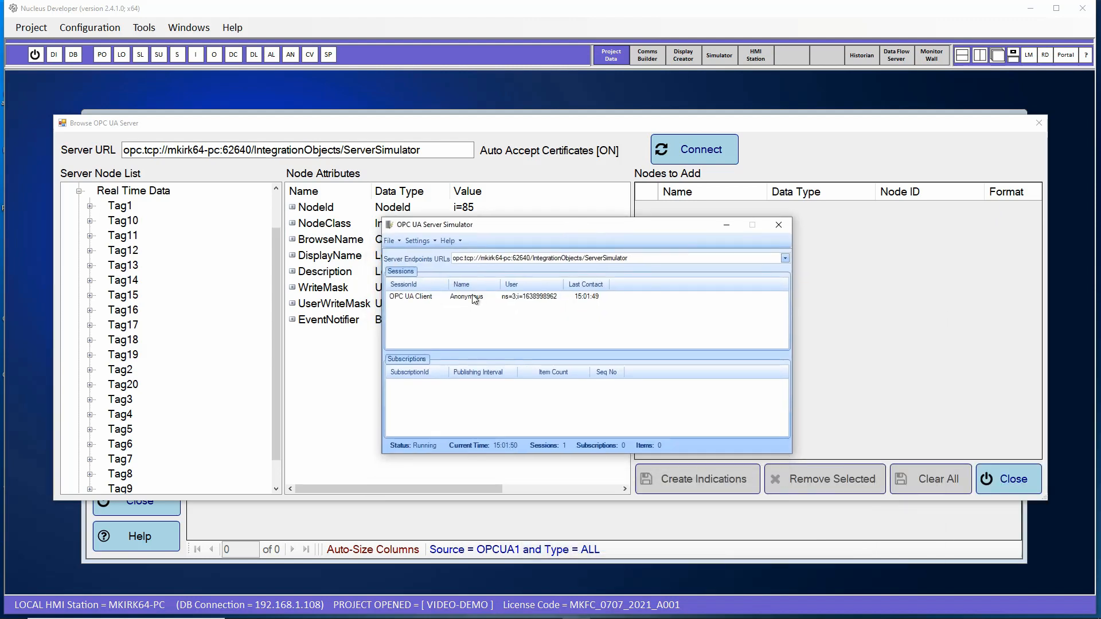
pyautogui.click(431, 298)
pyautogui.moveTo(549, 223); pyautogui.dragTo(1098, 235)
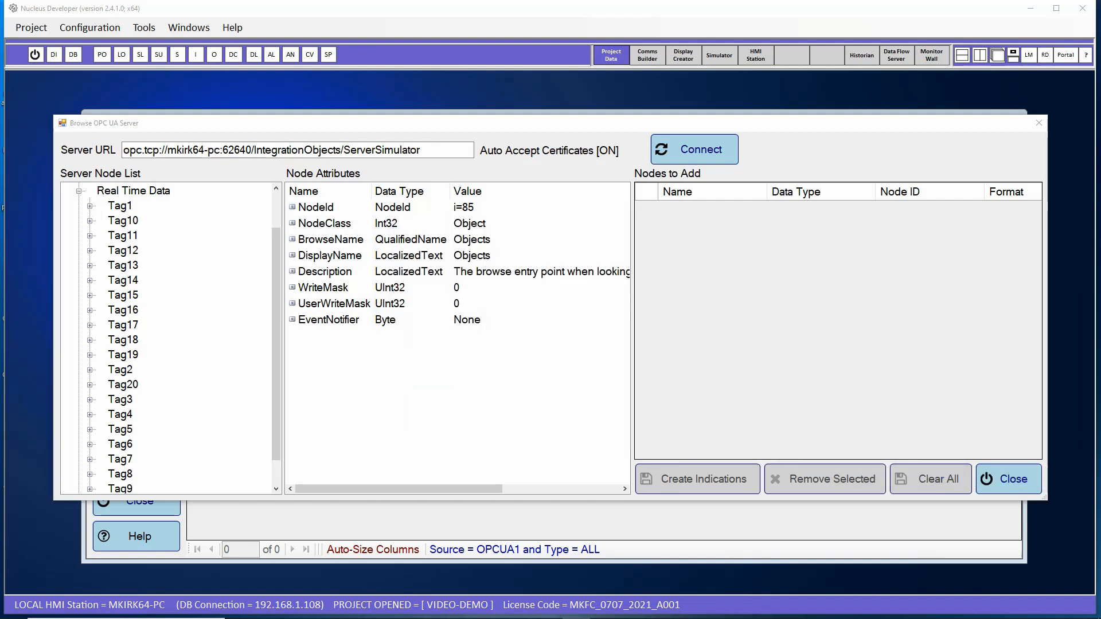
# Step: Add the real-time variables Tag10, Tag11 and Tag12 to the nodes to add
pyautogui.click(130, 224)
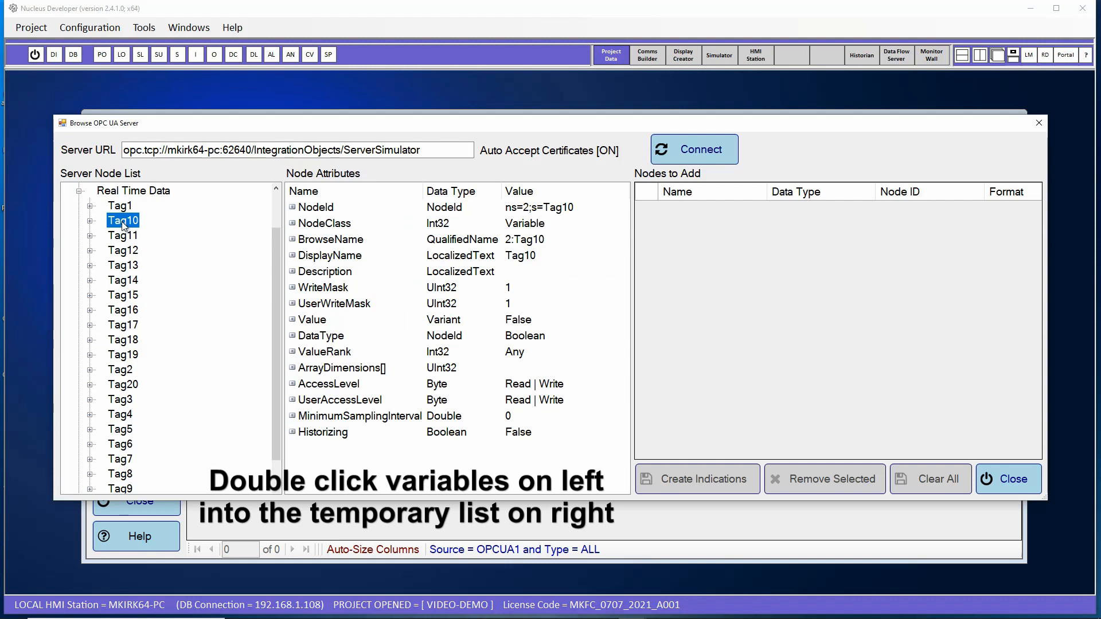
pyautogui.doubleClick(124, 225)
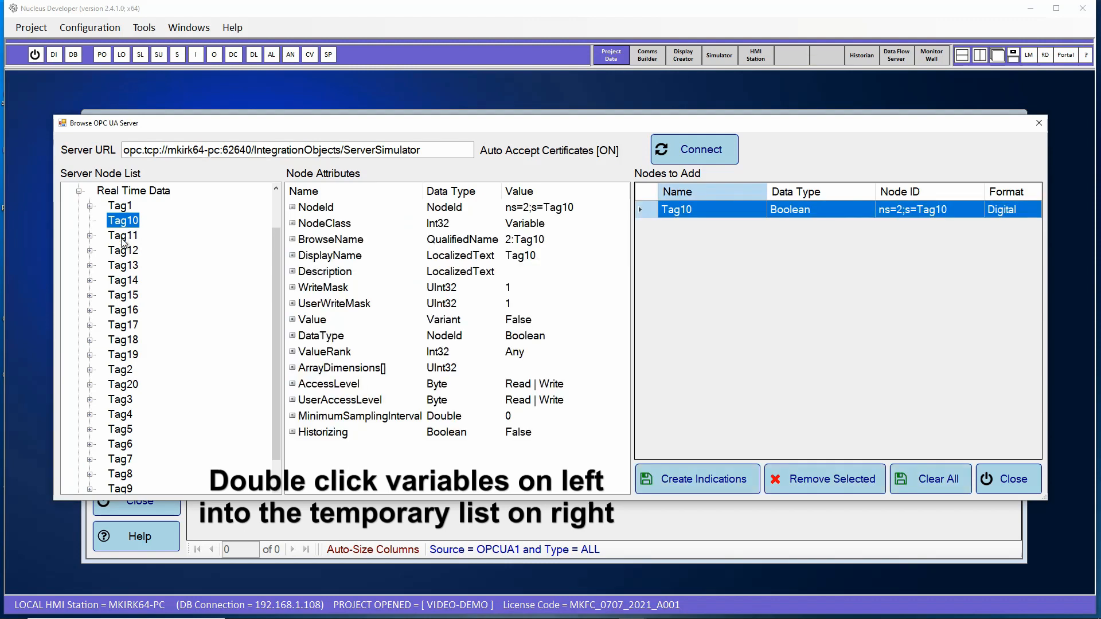
pyautogui.click(126, 236)
pyautogui.doubleClick(127, 241)
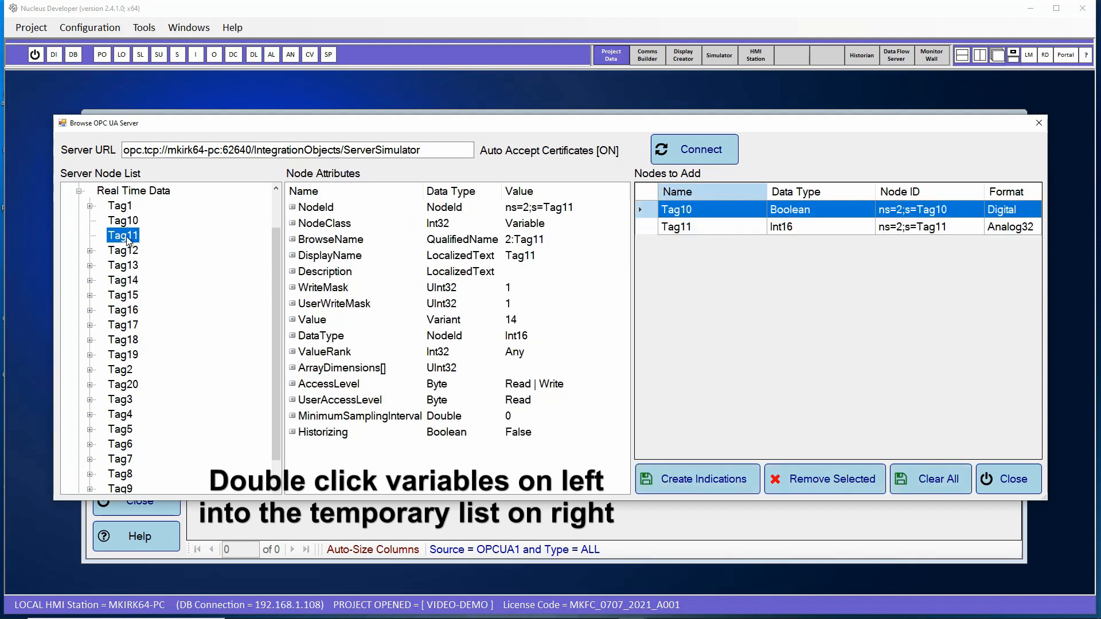
pyautogui.click(129, 253)
pyautogui.doubleClick(131, 254)
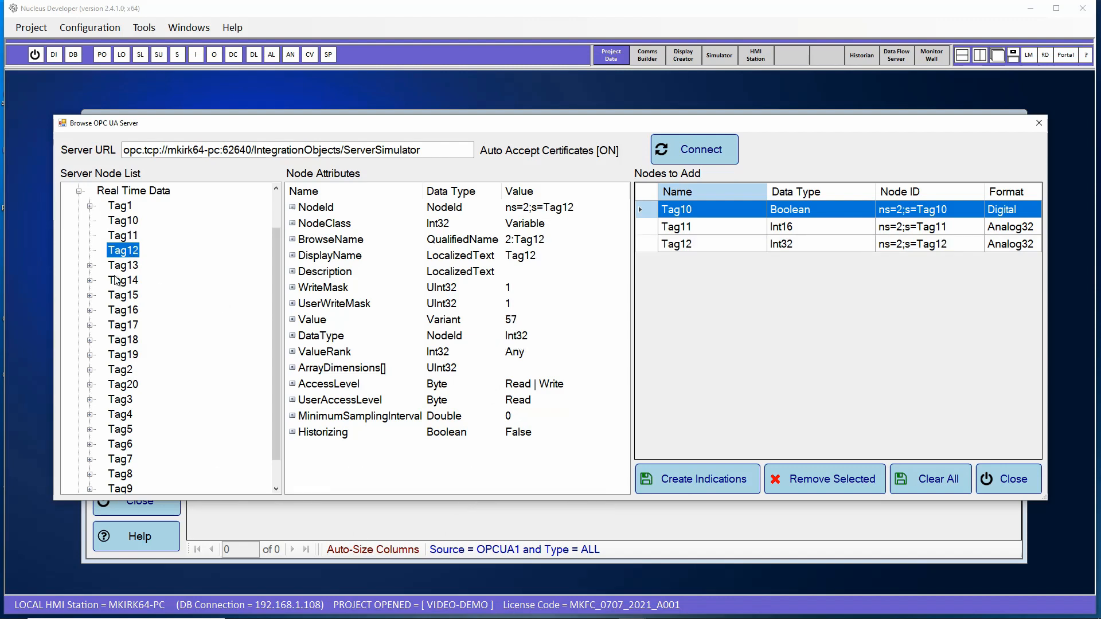
# Step: Try to add the Tag13 variable to the nodes to add
pyautogui.doubleClick(121, 266)
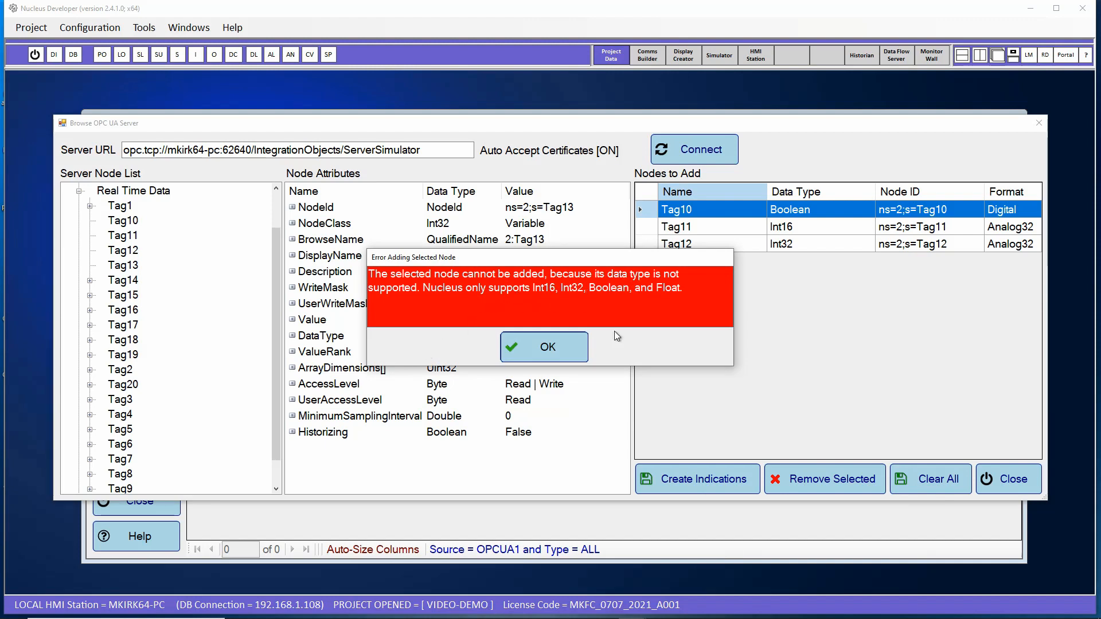
pyautogui.click(560, 347)
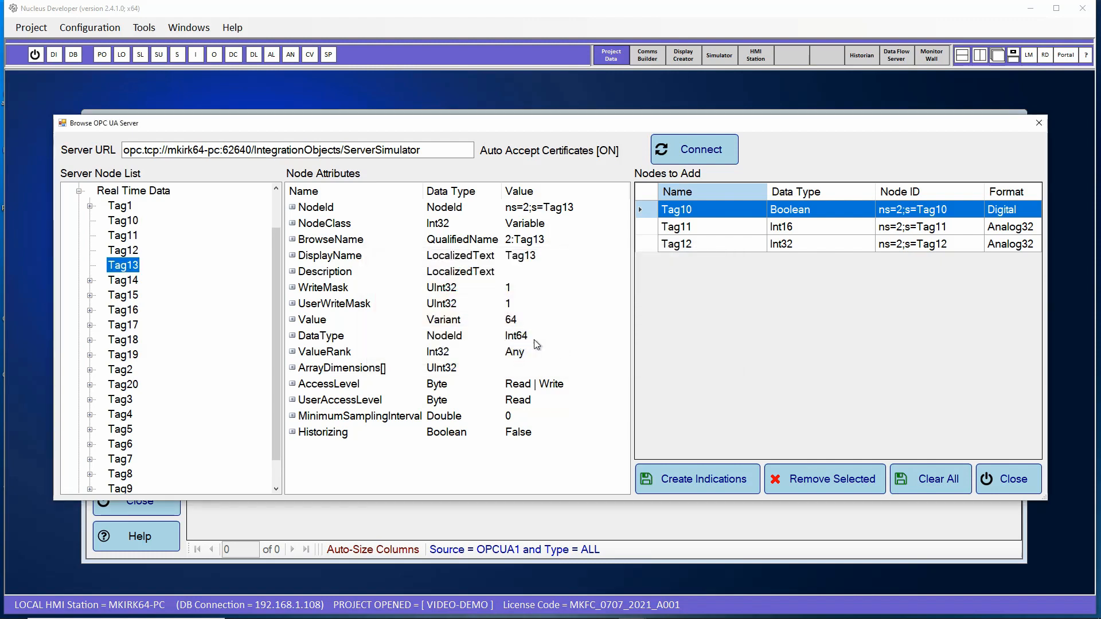
# Step: Add Tag20 to the nodes to add and create indications from the listed nodes
pyautogui.click(134, 387)
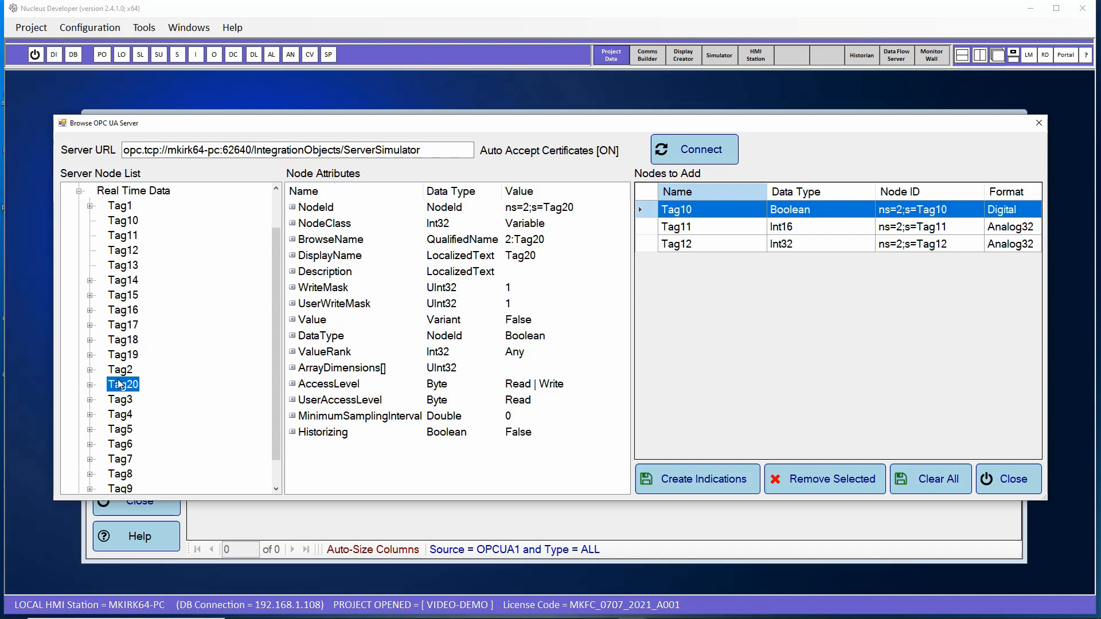
pyautogui.doubleClick(122, 385)
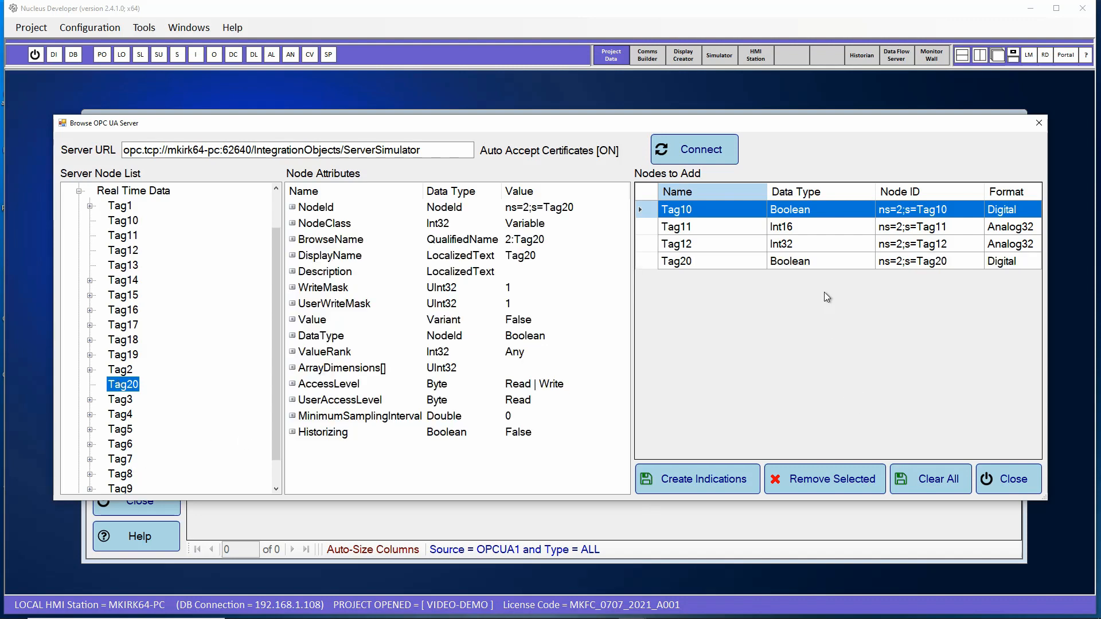
pyautogui.click(831, 270)
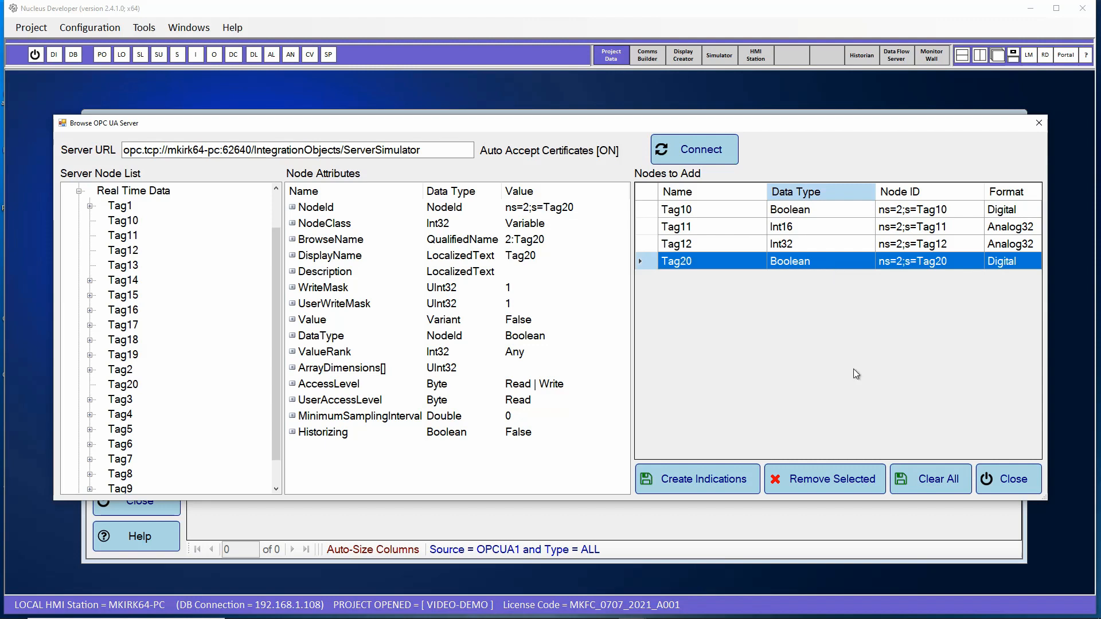
pyautogui.click(705, 479)
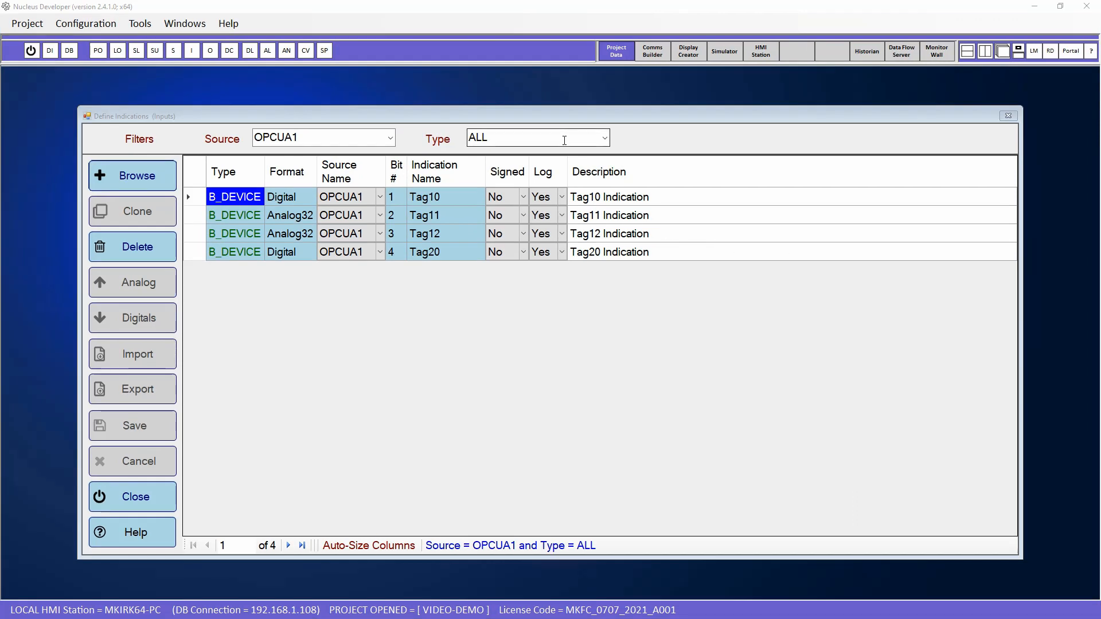
# Step: Open the CS01 communication links in Comms Builder, review the OPC UA client link's settings, and close the link definitions
pyautogui.click(653, 53)
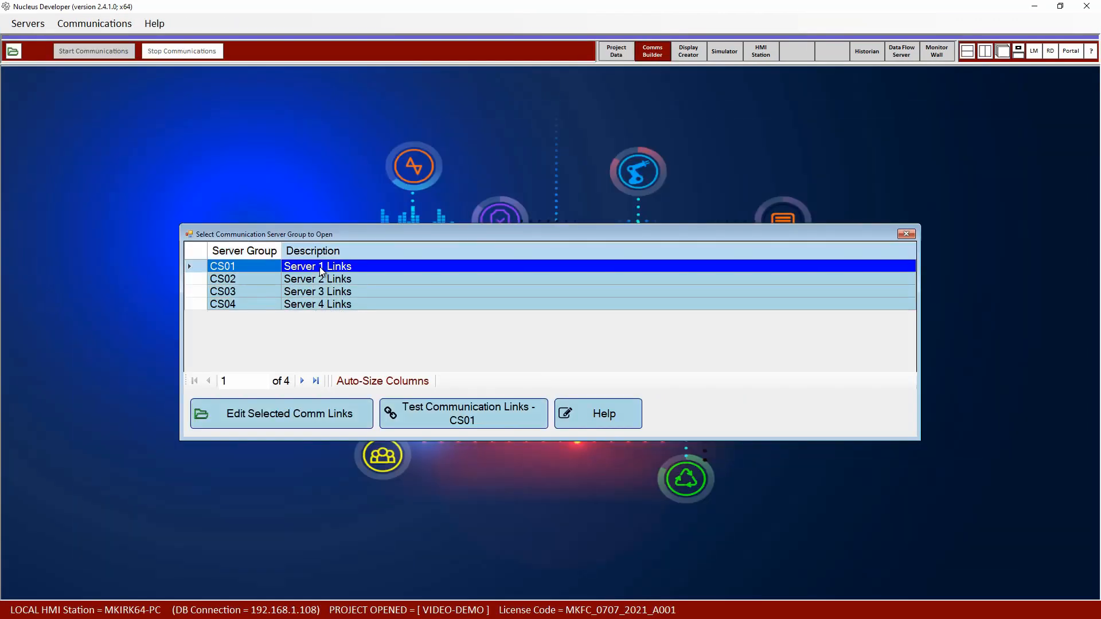
pyautogui.click(281, 414)
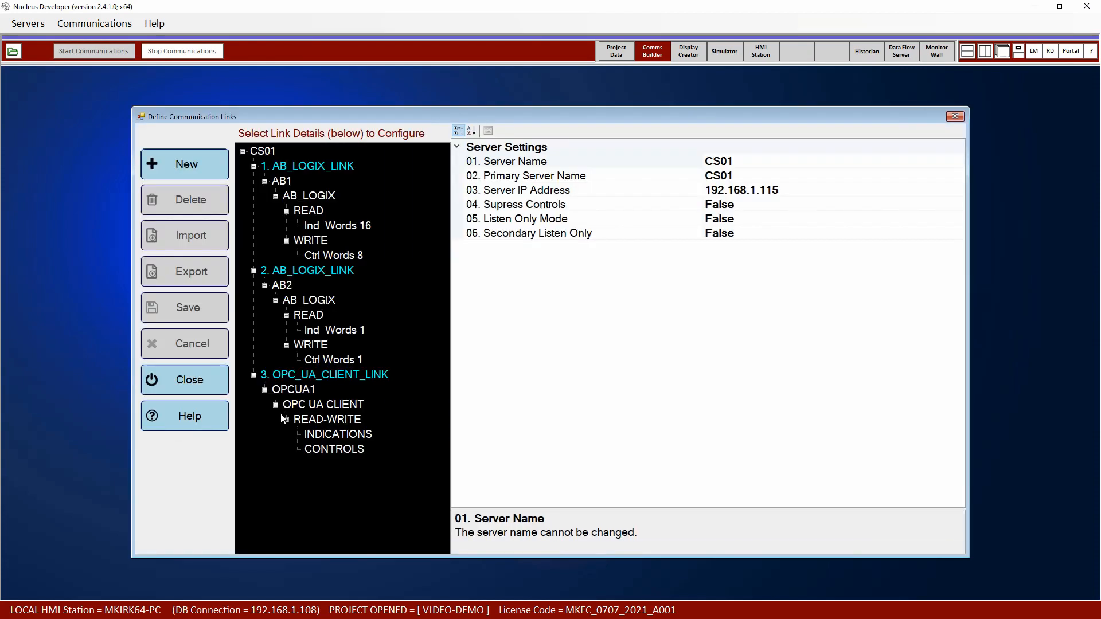
pyautogui.click(345, 407)
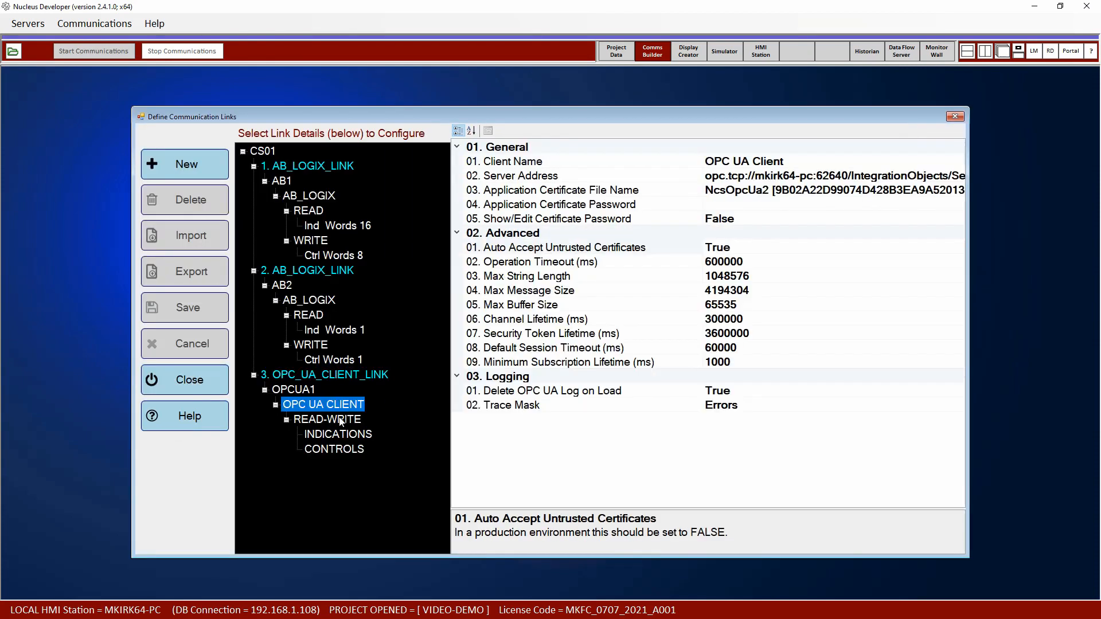
pyautogui.click(341, 420)
pyautogui.click(343, 433)
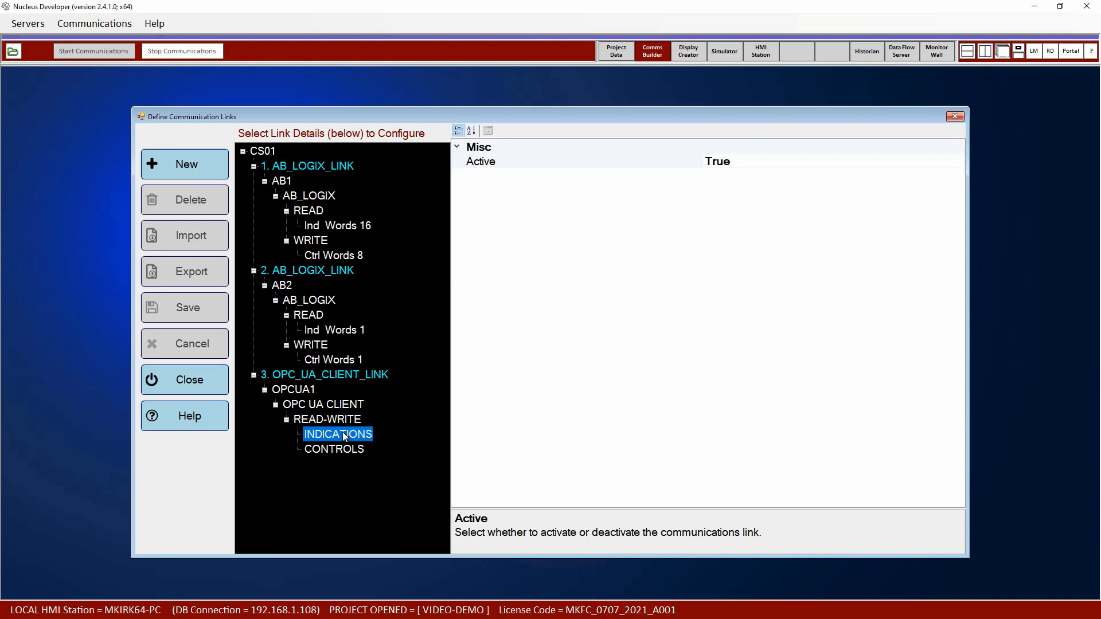
pyautogui.click(338, 448)
pyautogui.click(333, 404)
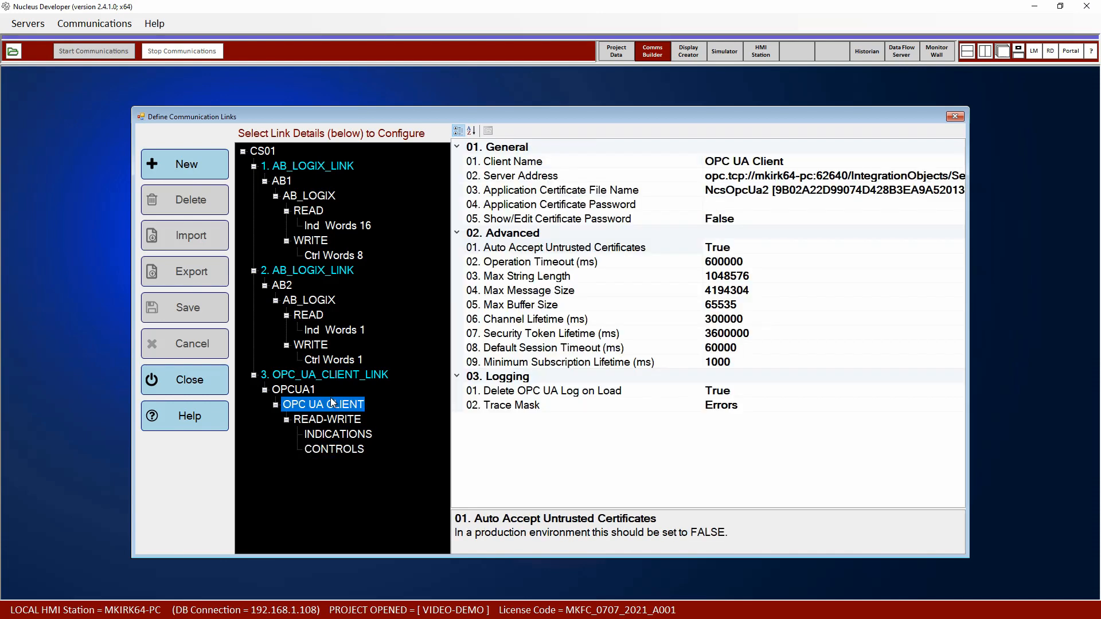
pyautogui.click(340, 375)
pyautogui.click(183, 382)
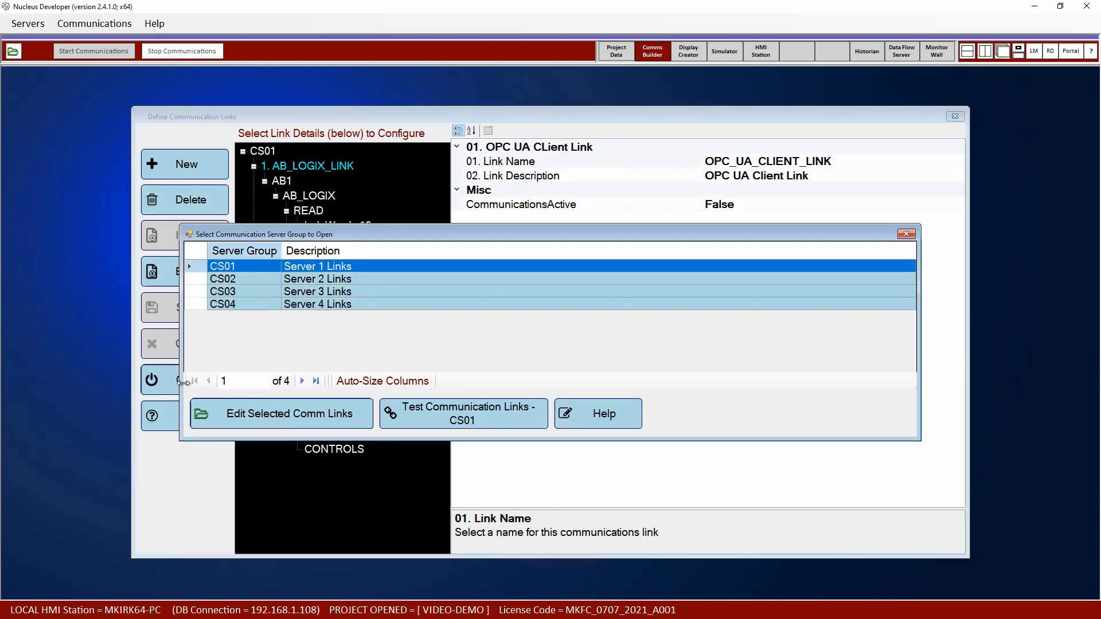
# Step: Open the communication test for server group CS01 and review the indications of the AB1, AB2 and OPCUA1 links
pyautogui.click(361, 265)
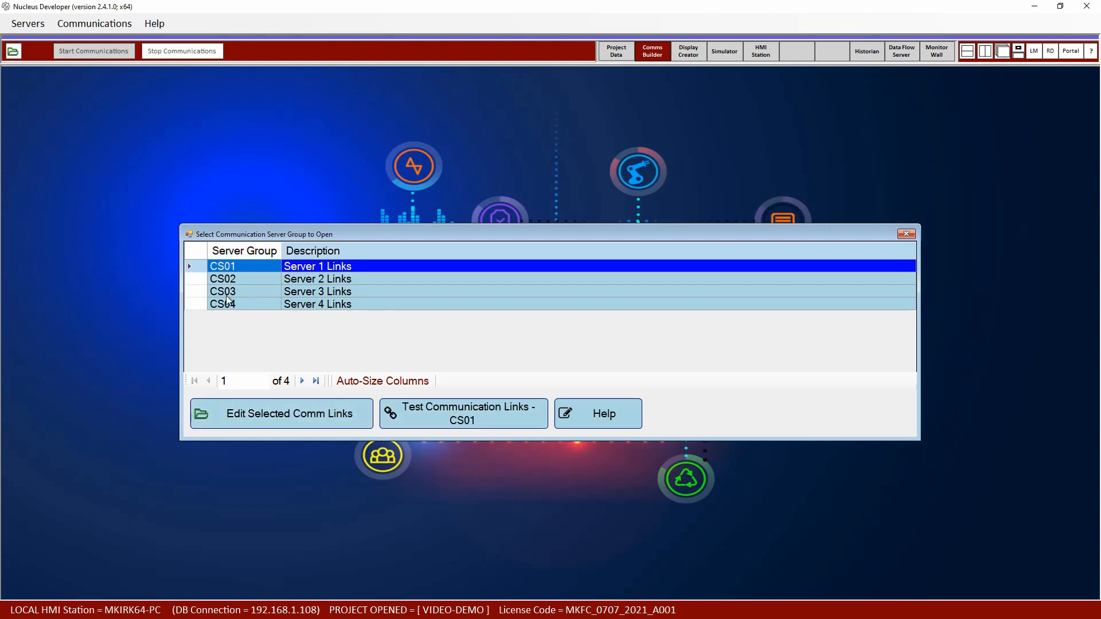
pyautogui.click(449, 421)
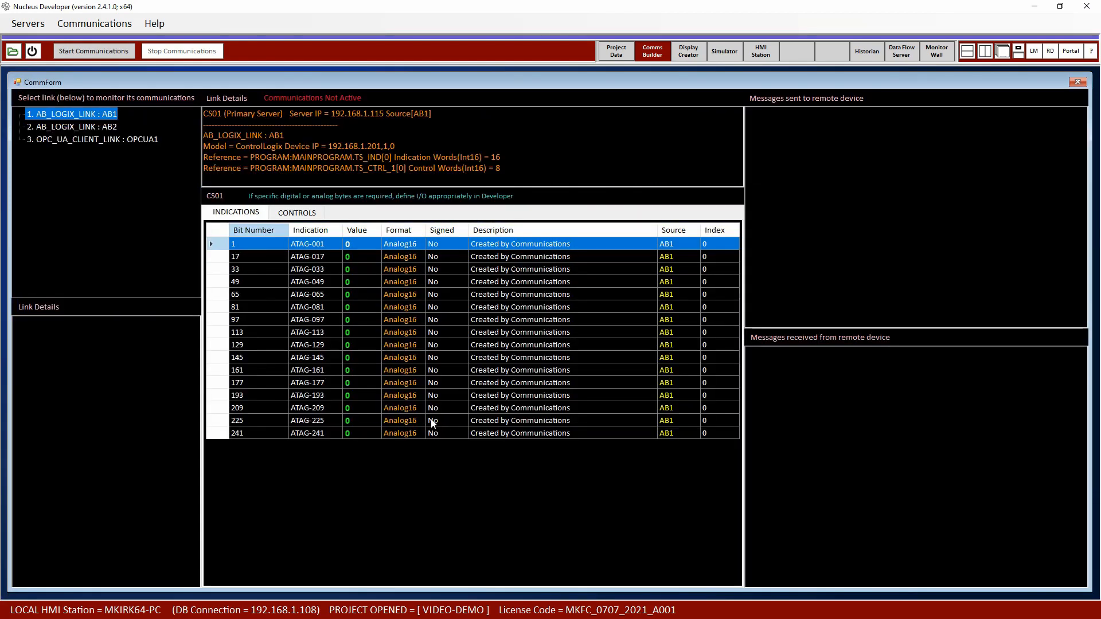
pyautogui.click(100, 127)
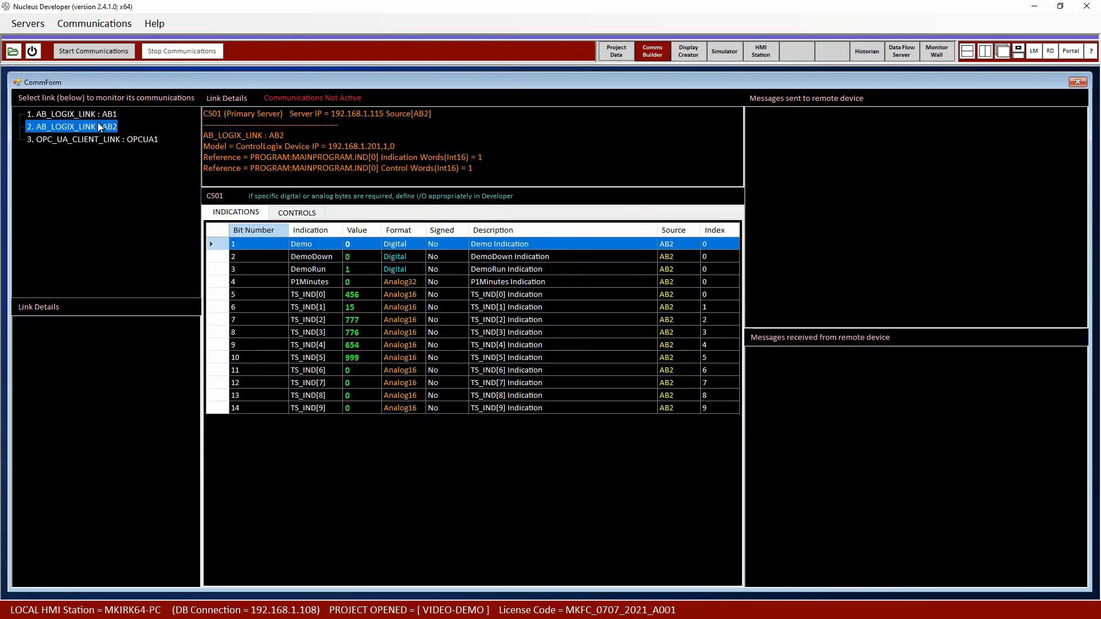
pyautogui.click(95, 140)
pyautogui.click(95, 126)
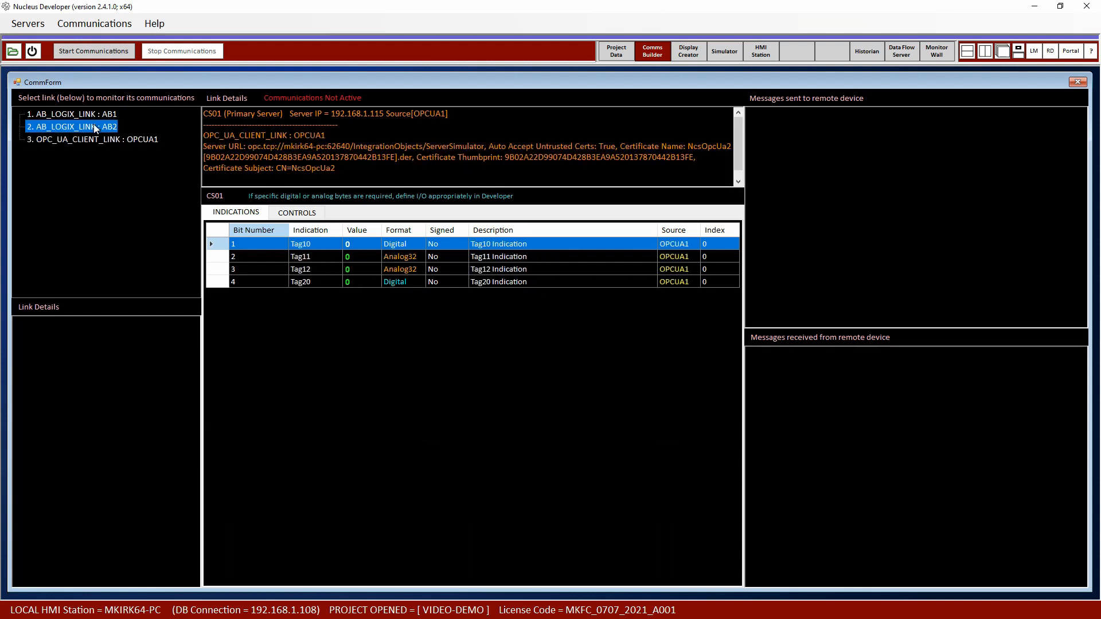
pyautogui.click(96, 113)
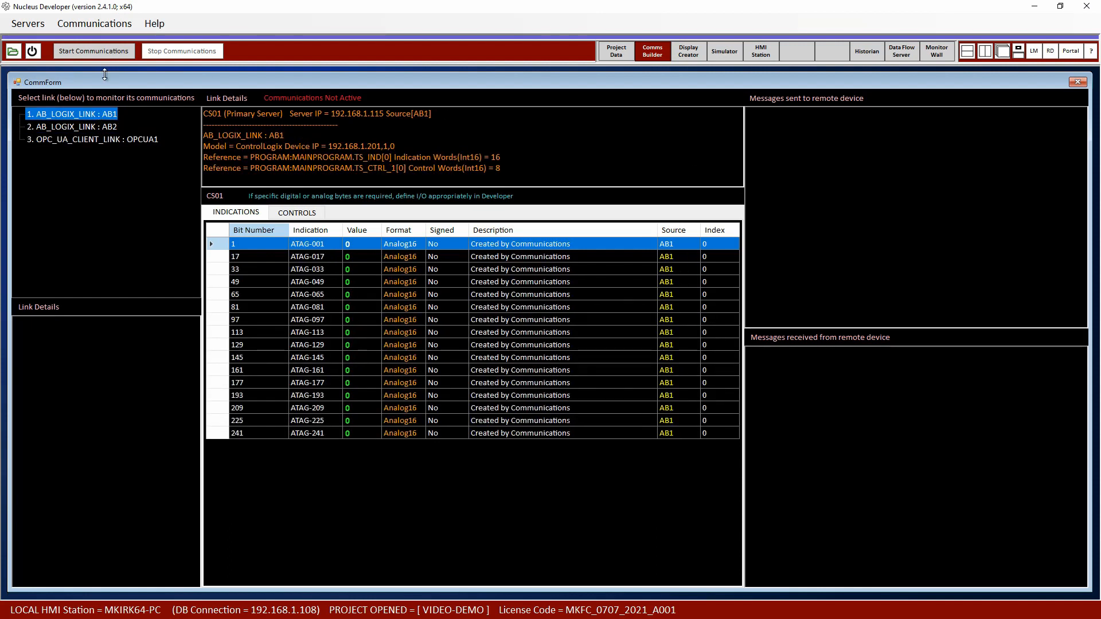
# Step: Start communications and monitor the live indications of the AB2 and OPCUA1 links
pyautogui.click(103, 52)
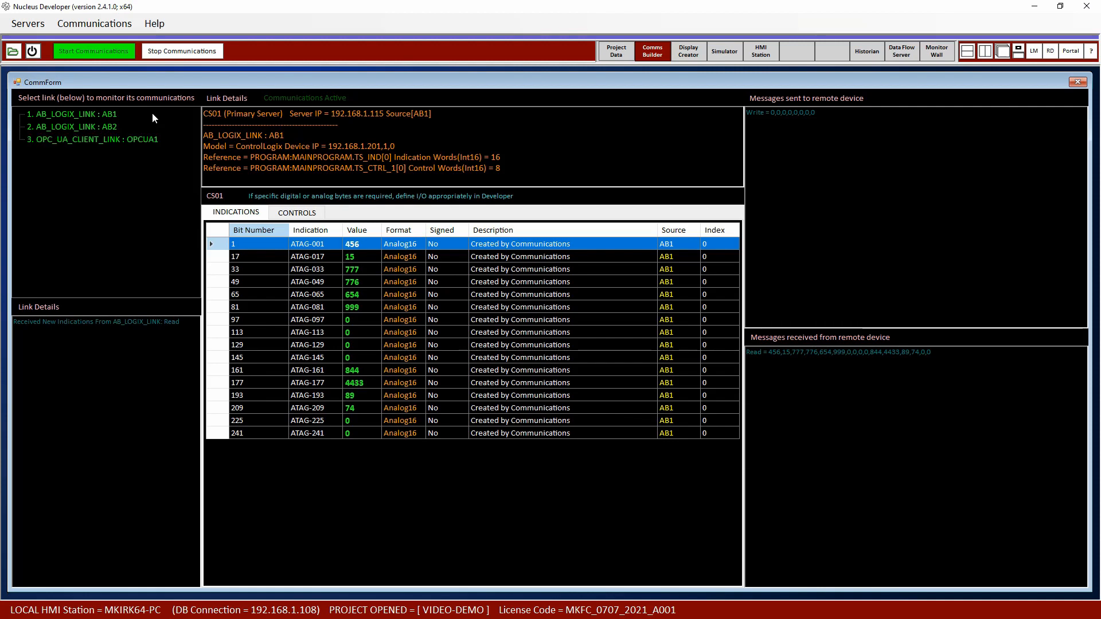
pyautogui.click(93, 127)
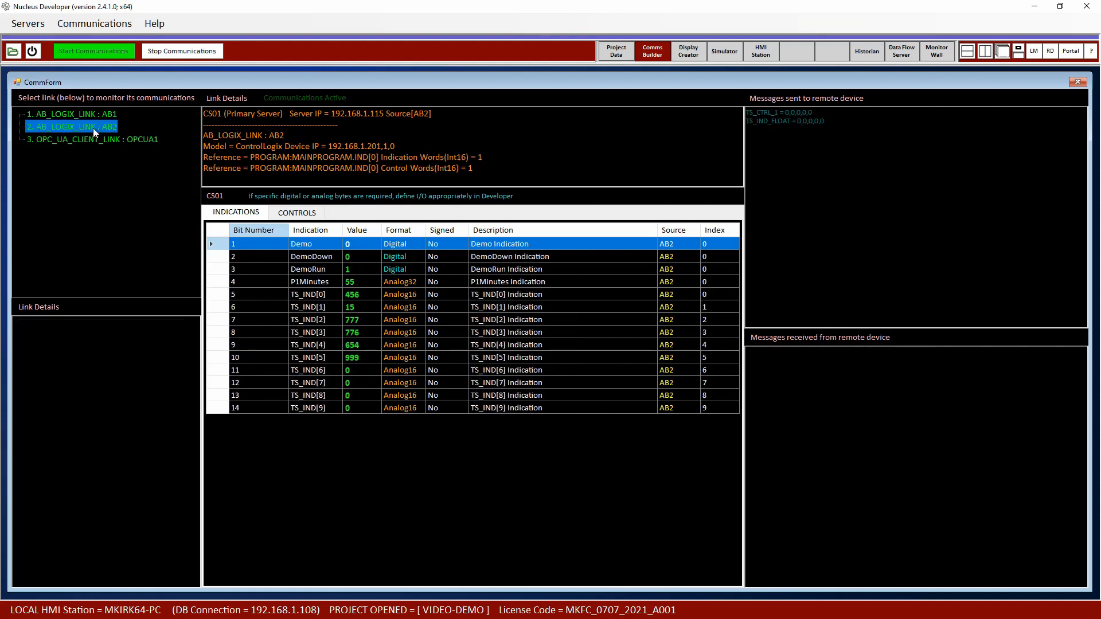
pyautogui.click(103, 139)
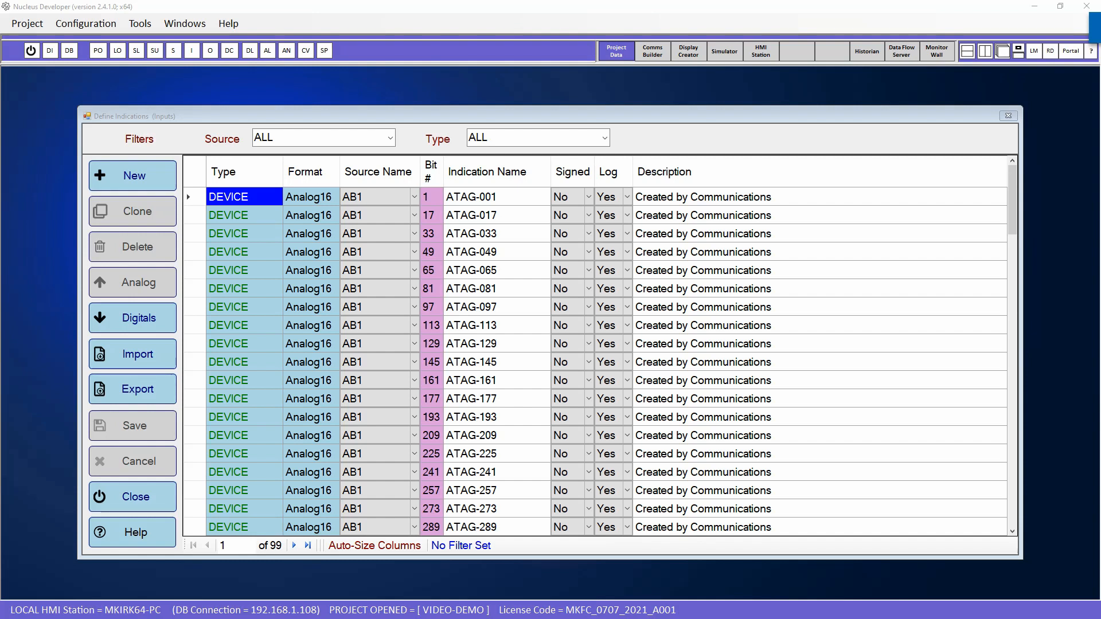
# Step: Examine the formats, bit numbers and names of the AB1 indications in the project's indication definitions
pyautogui.click(509, 197)
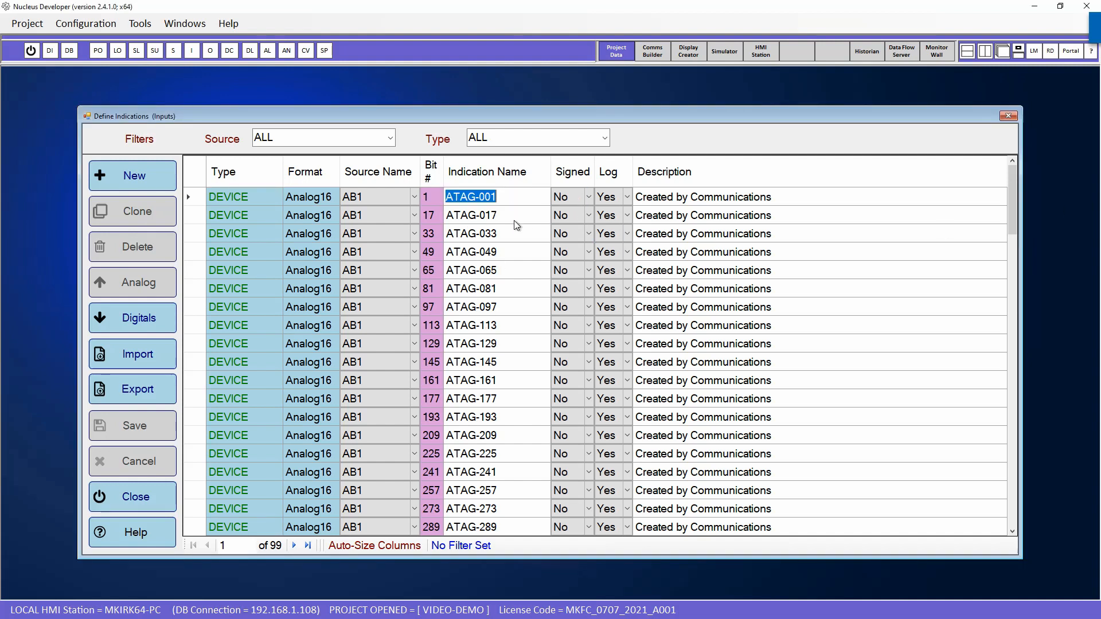
pyautogui.click(519, 219)
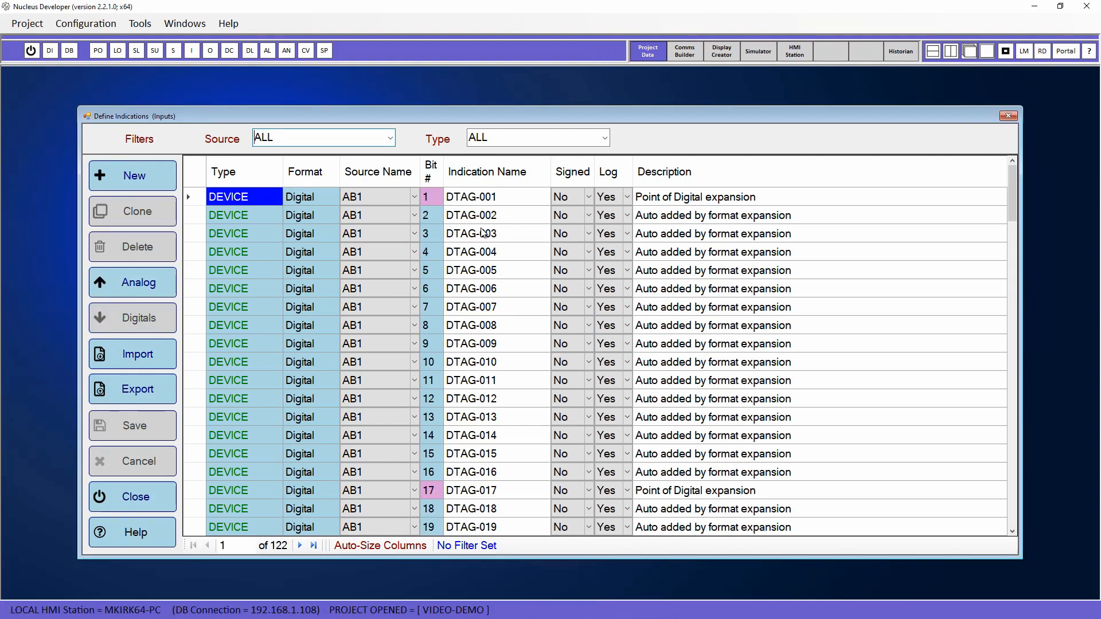
pyautogui.click(310, 198)
pyautogui.click(313, 213)
pyautogui.click(256, 236)
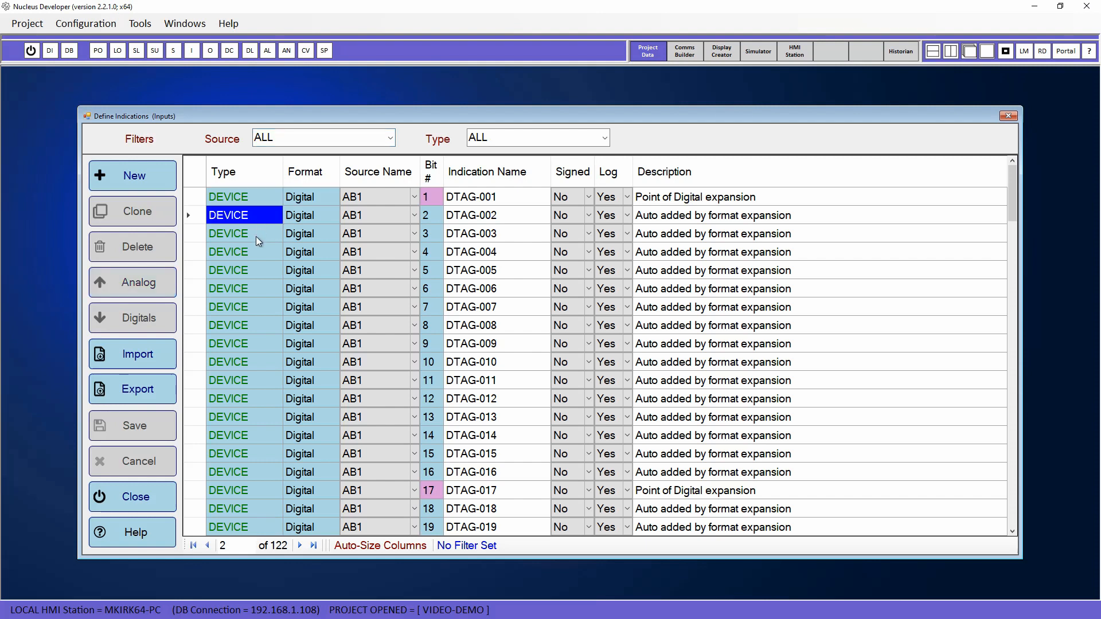
pyautogui.click(291, 239)
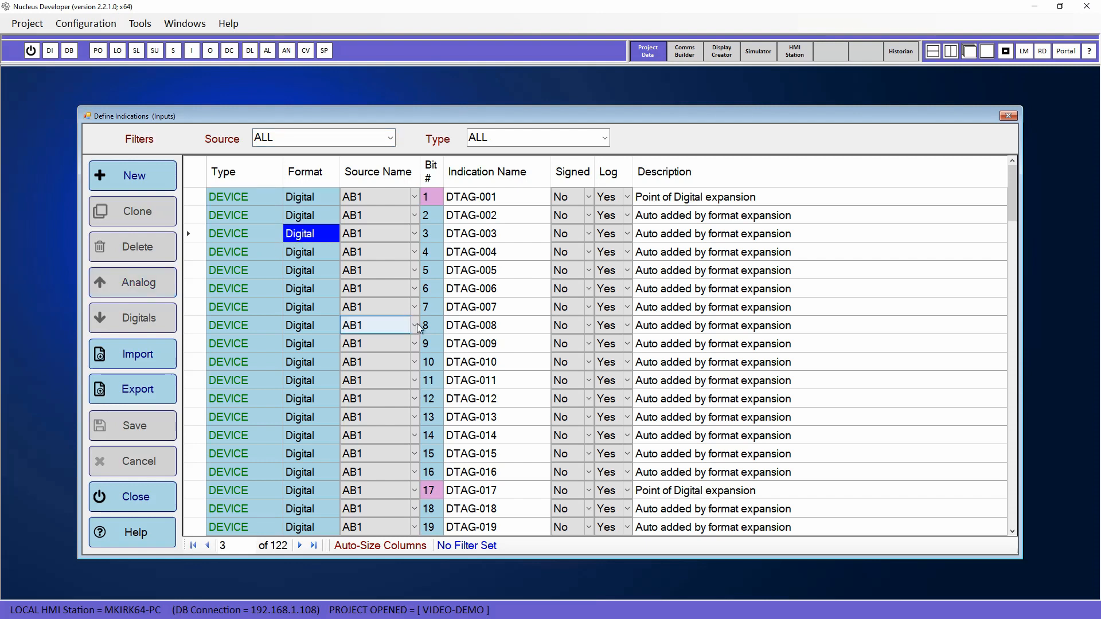
pyautogui.click(431, 308)
pyautogui.click(436, 326)
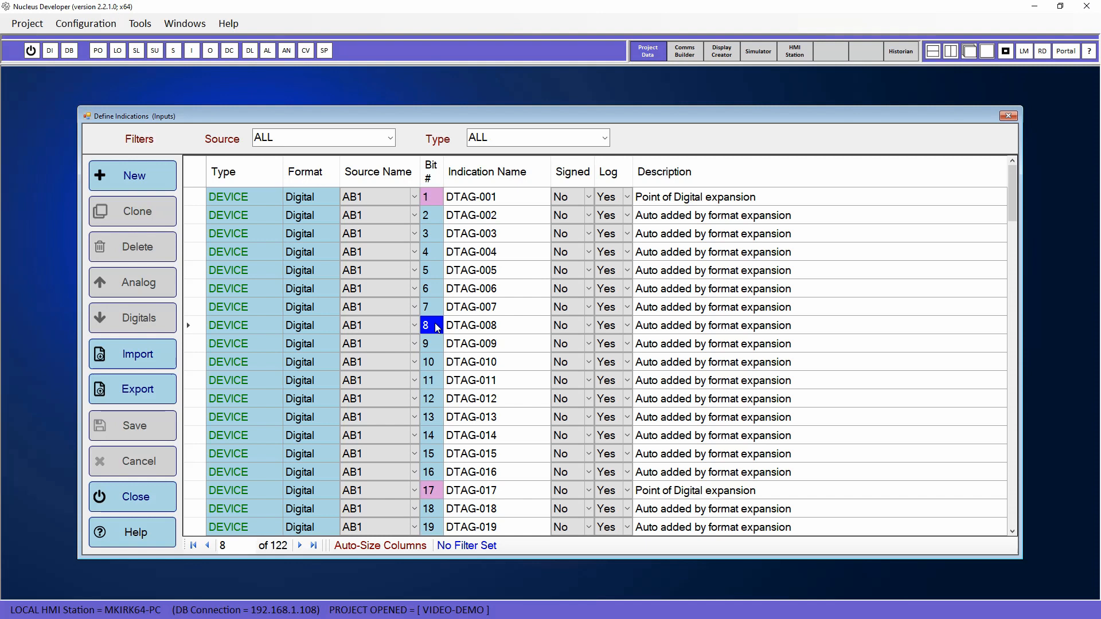
pyautogui.click(445, 202)
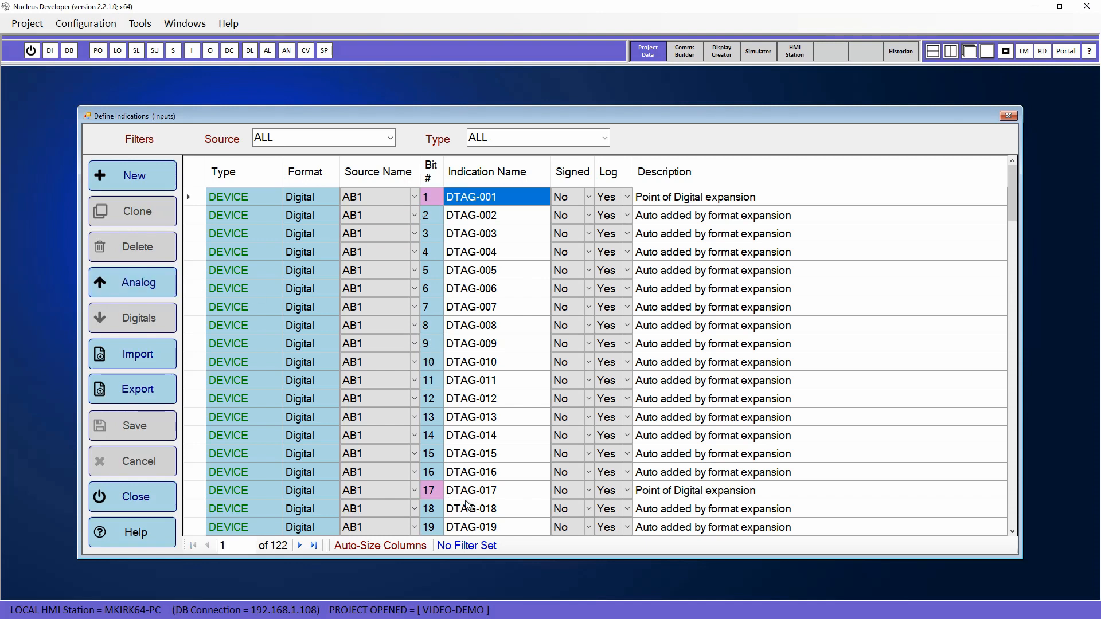
# Step: Compare the AB1 digital and analog indications, enlarging the indication definitions to fill the workspace and returning to the first entries
pyautogui.scroll(-7, 481, 489)
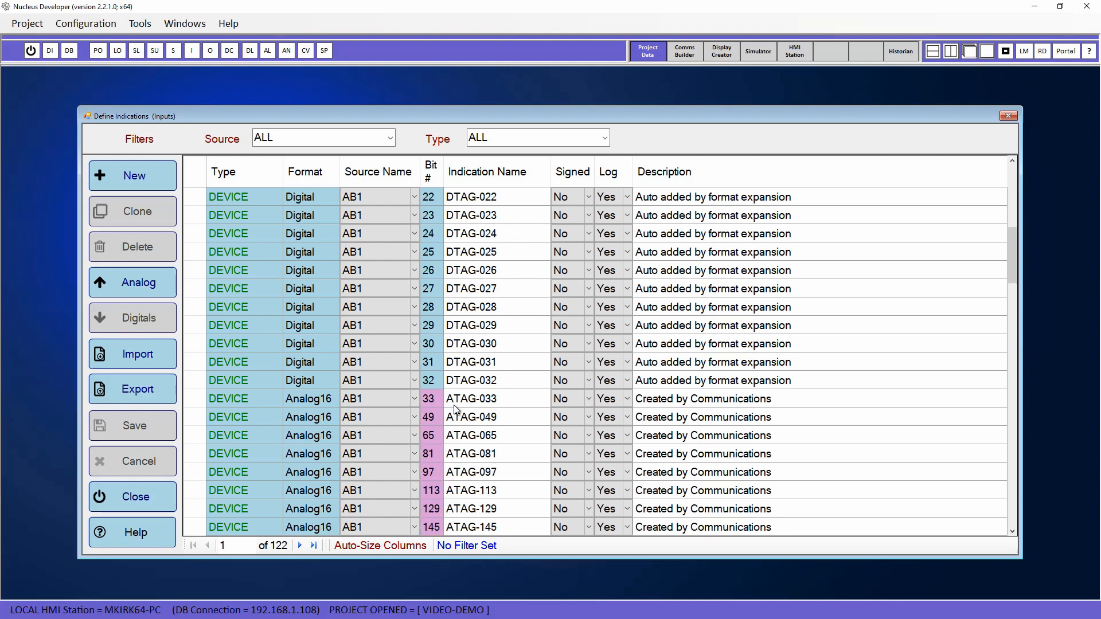
pyautogui.click(454, 405)
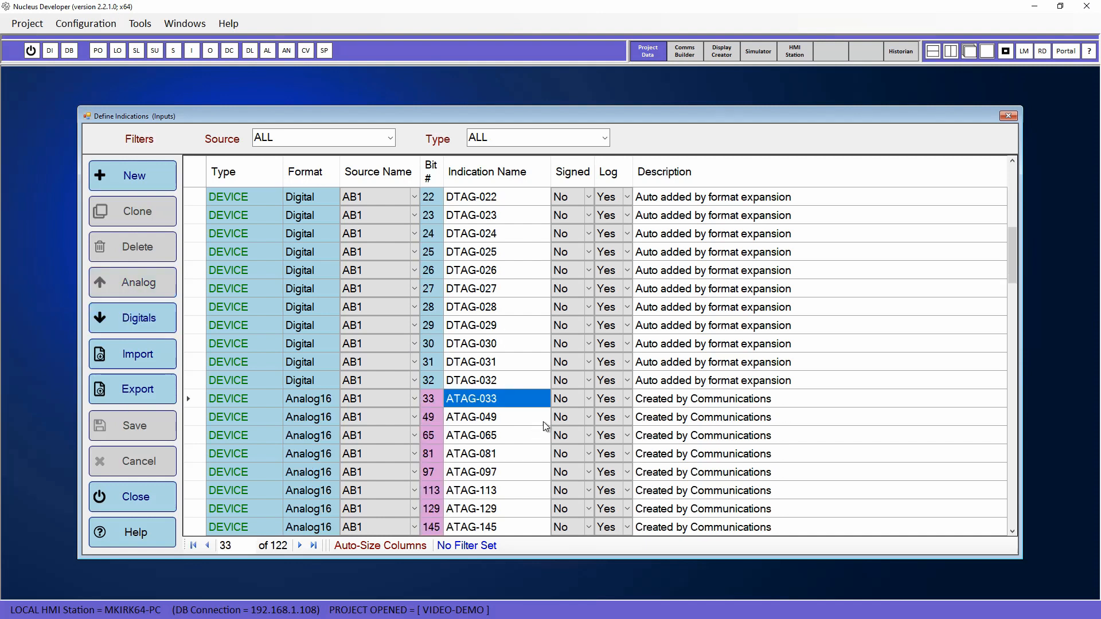
pyautogui.click(488, 380)
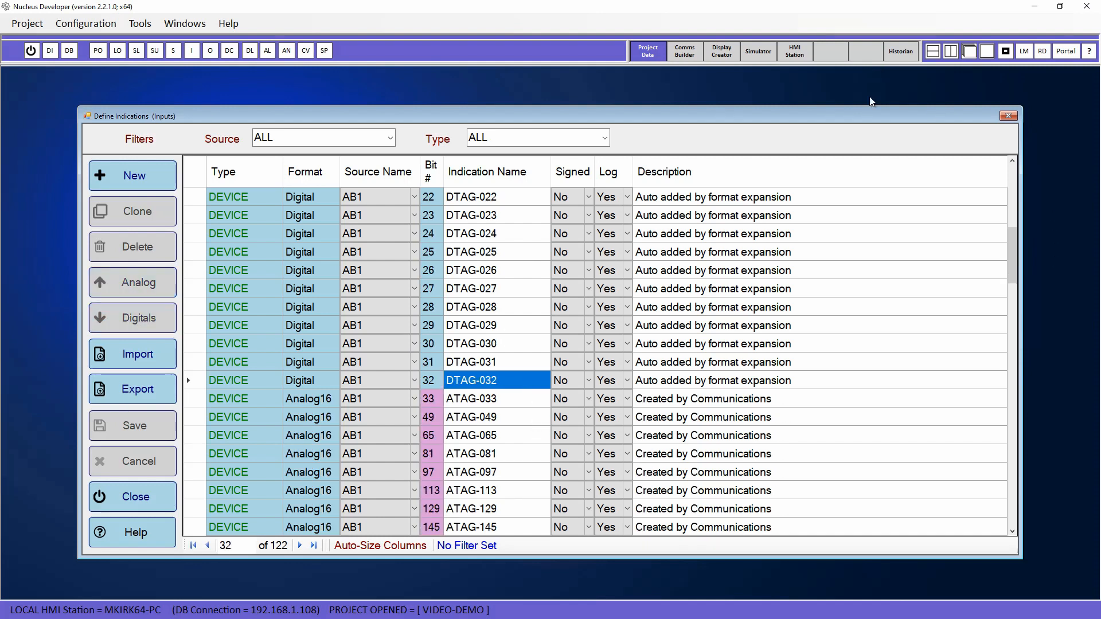
pyautogui.click(988, 50)
pyautogui.moveTo(1089, 248); pyautogui.dragTo(1089, 170)
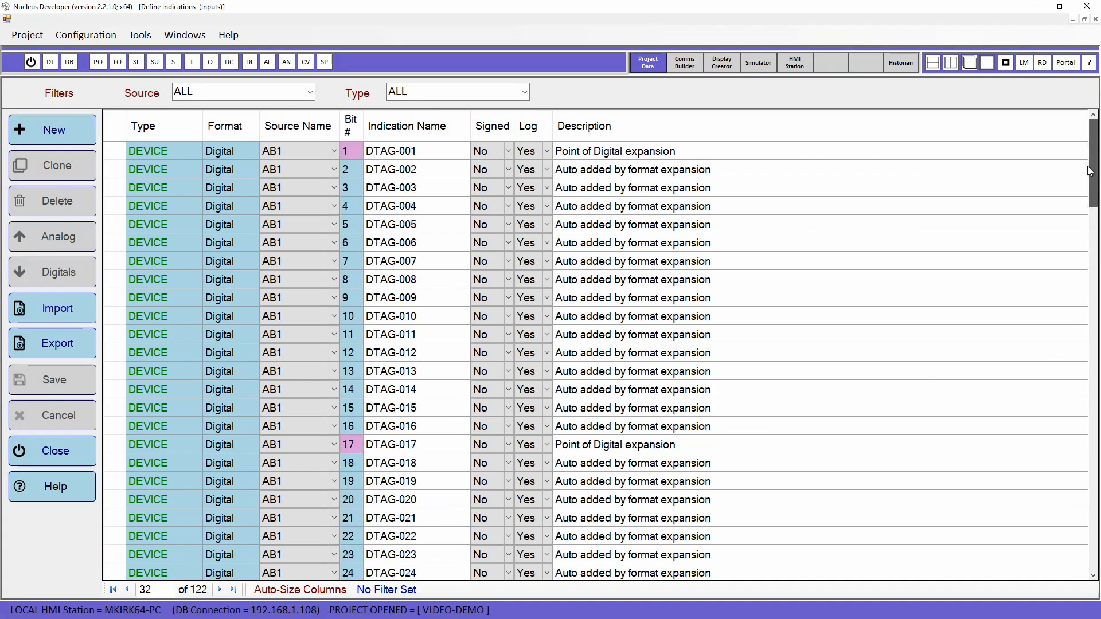
pyautogui.click(418, 172)
pyautogui.click(425, 151)
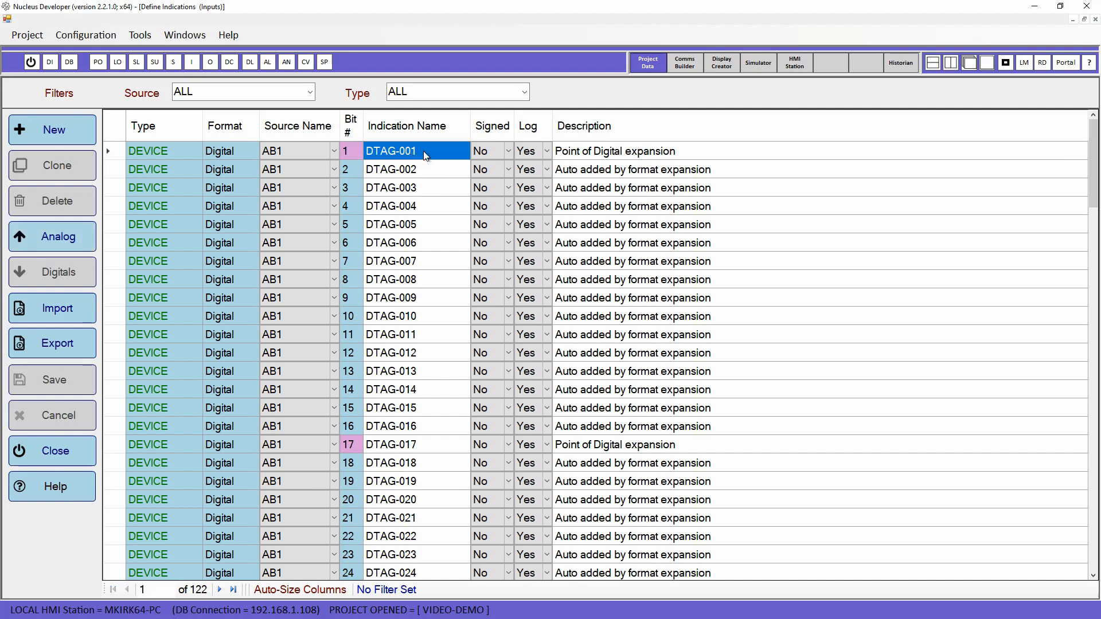
# Step: Filter the indications by source SAMPLE, review the alarm and POWER-CALC calculated entries, and restore the source filter to ALL
pyautogui.click(310, 92)
pyautogui.click(235, 198)
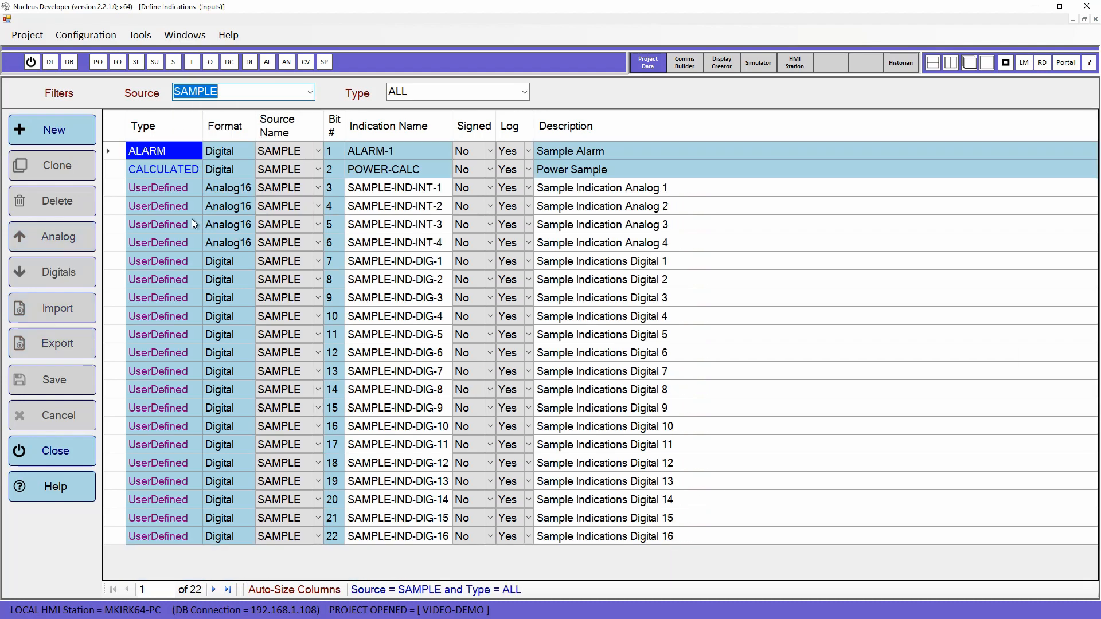
pyautogui.click(396, 170)
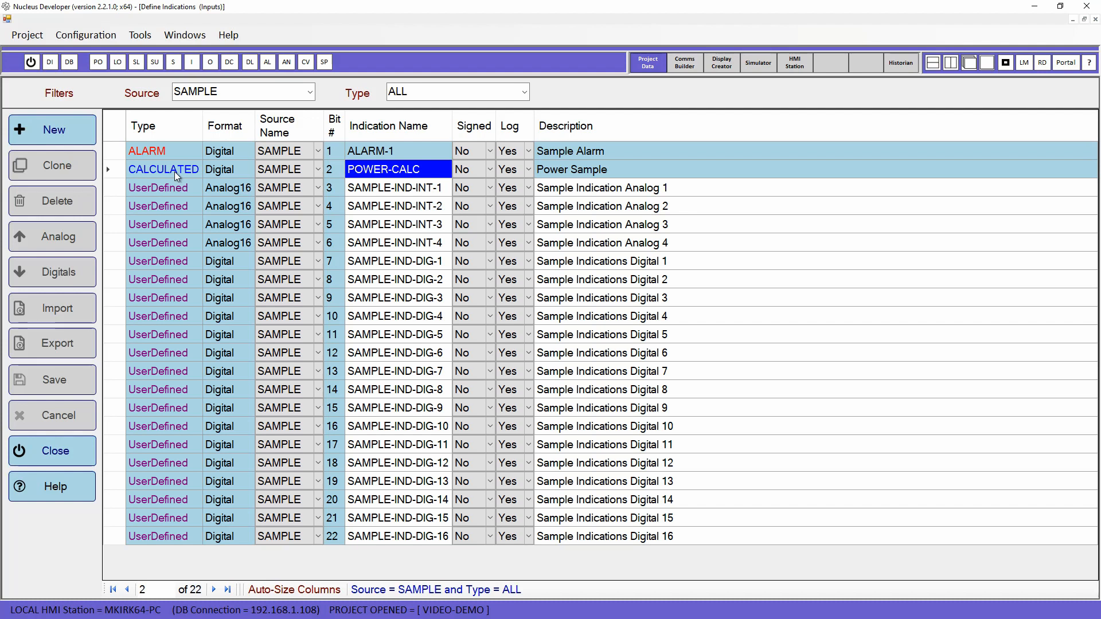
pyautogui.click(604, 175)
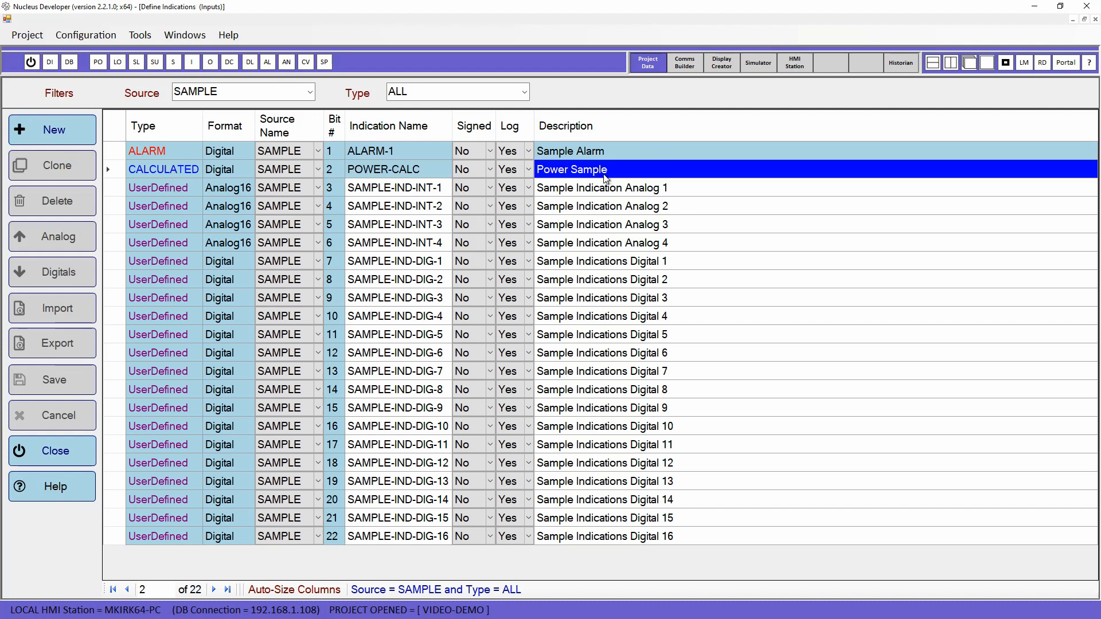
pyautogui.click(634, 156)
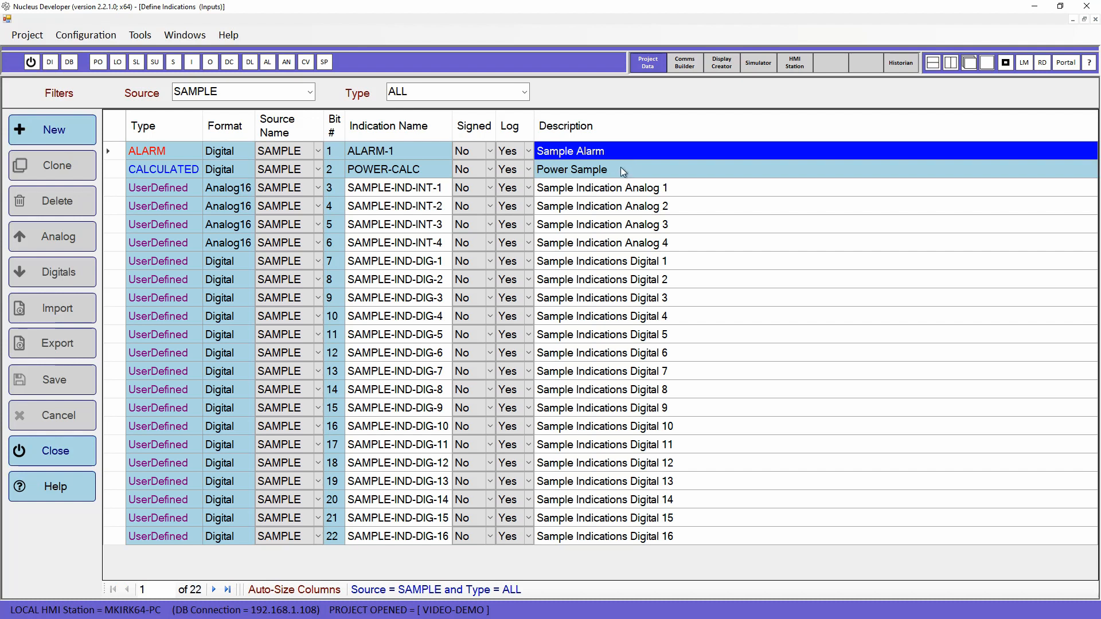
pyautogui.click(560, 174)
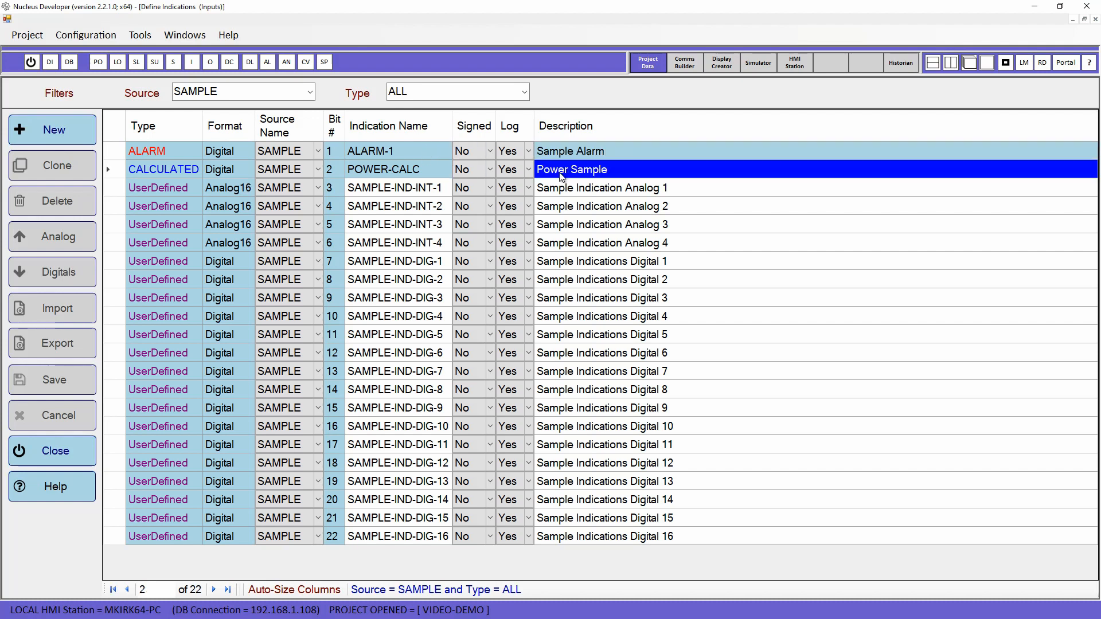
pyautogui.click(411, 171)
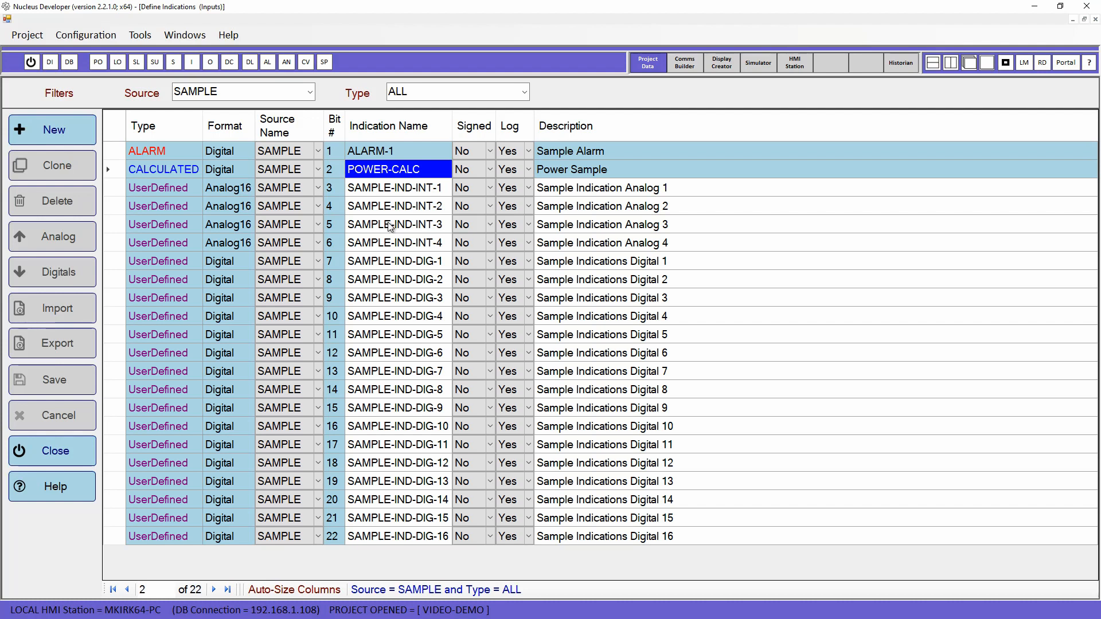
pyautogui.click(310, 92)
pyautogui.click(233, 110)
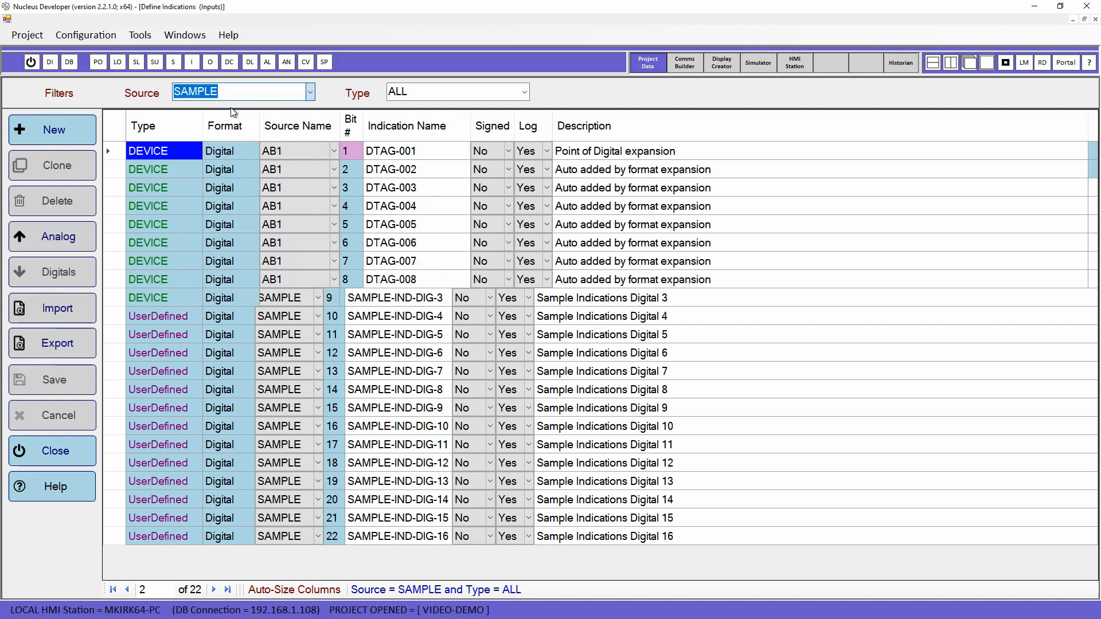
# Step: Filter the indications by type UserDefined to review them, and restore the type filter to ALL
pyautogui.click(525, 92)
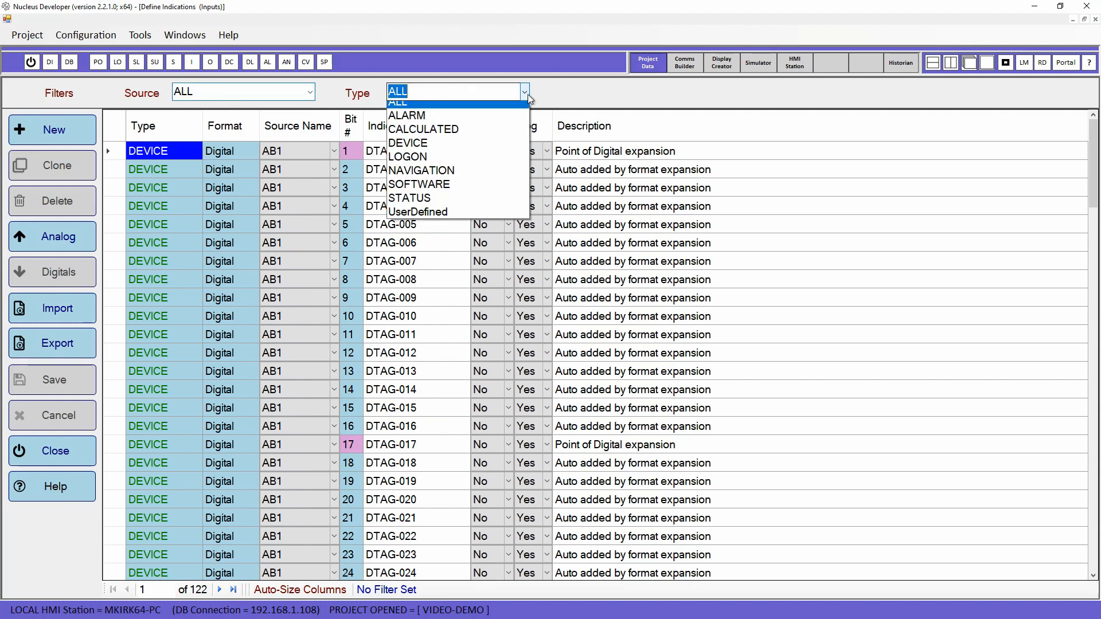
pyautogui.click(435, 219)
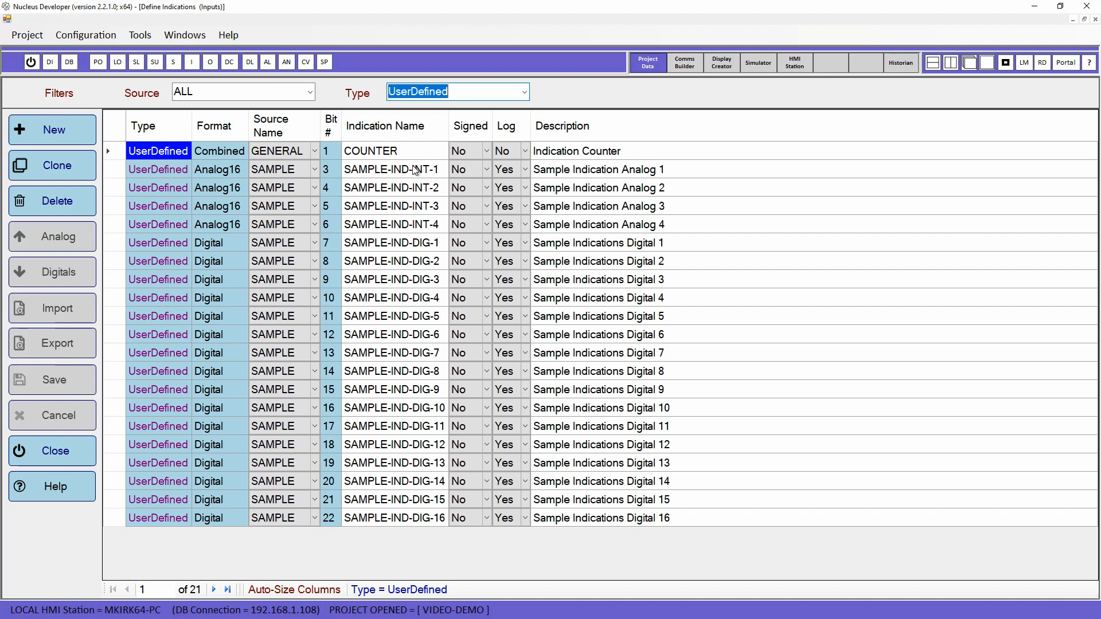
pyautogui.click(524, 92)
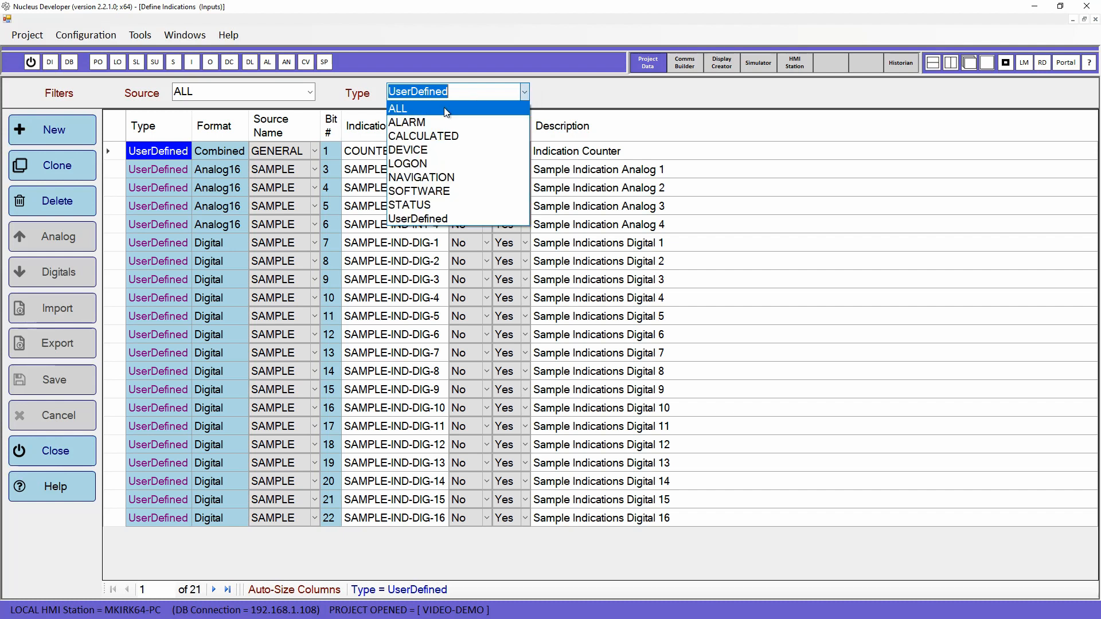
pyautogui.click(444, 107)
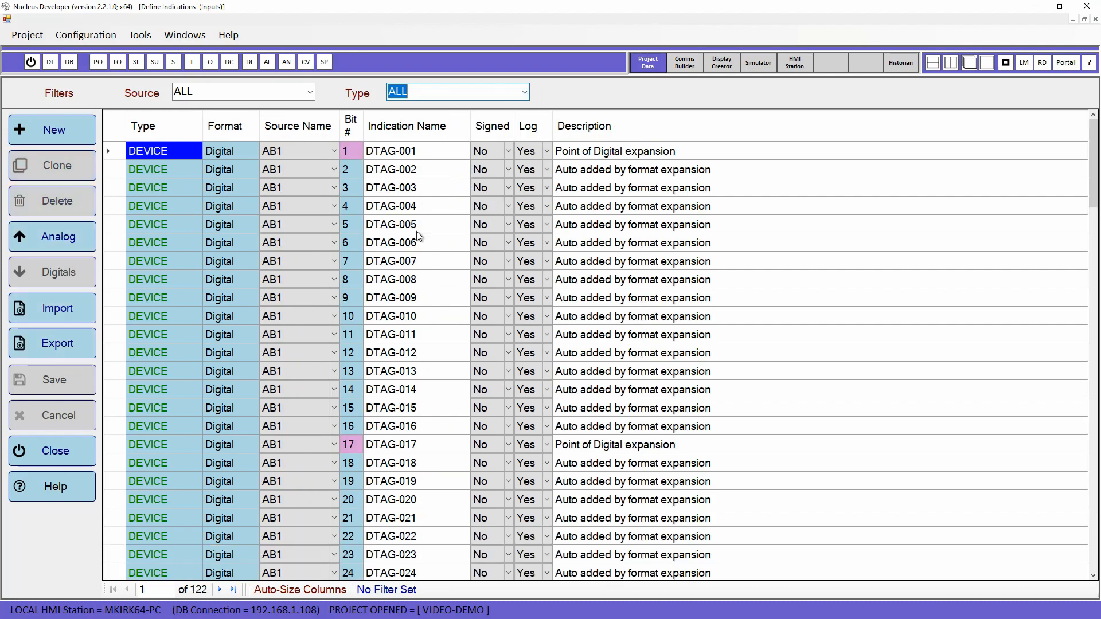
# Step: Filter the indications by source COM_STAT, review the link off-line alarms, and restore the source filter to ALL
pyautogui.click(310, 92)
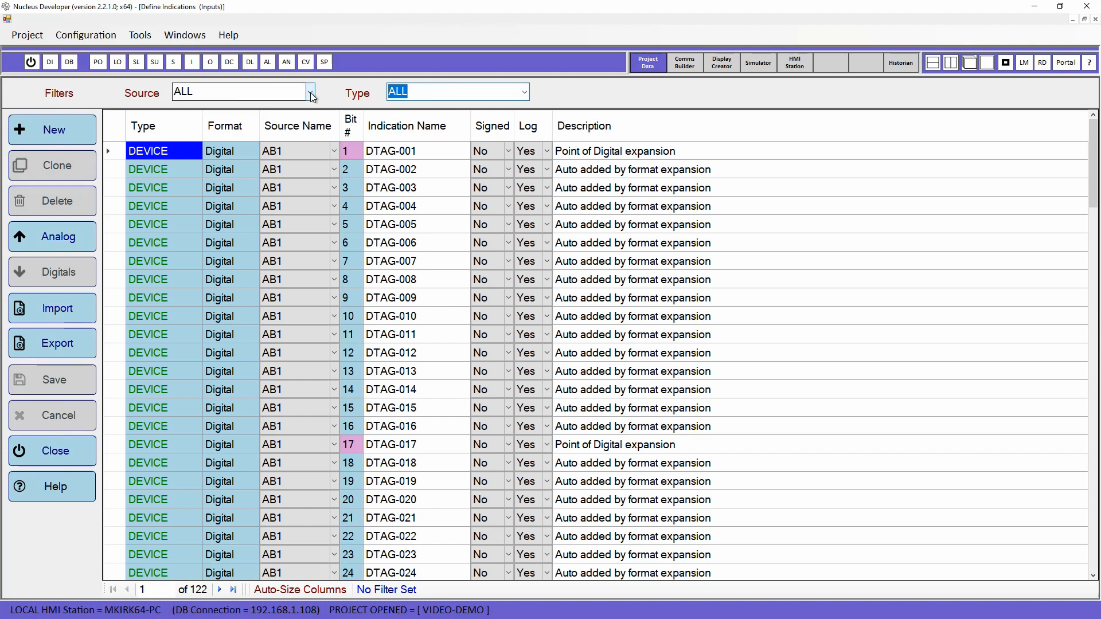
pyautogui.click(247, 134)
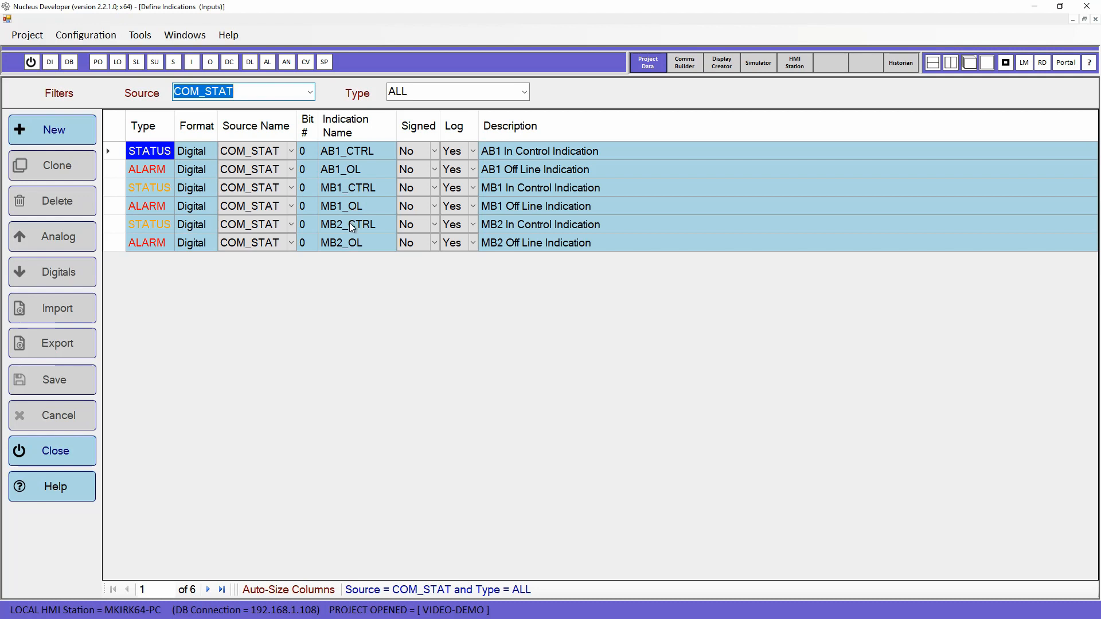
pyautogui.click(353, 243)
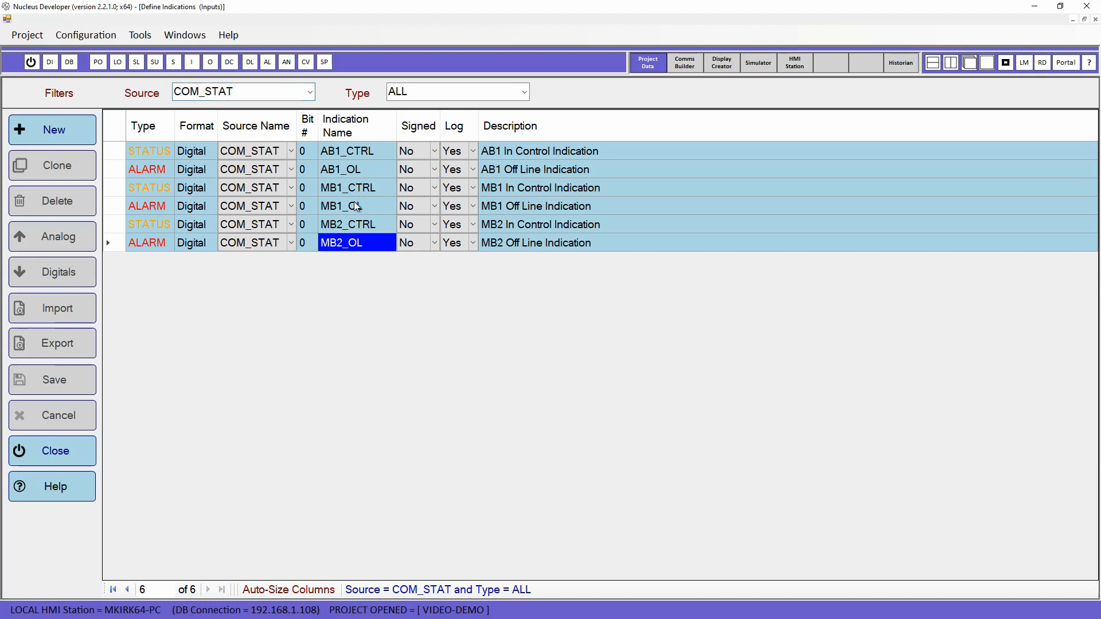
pyautogui.click(355, 207)
pyautogui.click(357, 169)
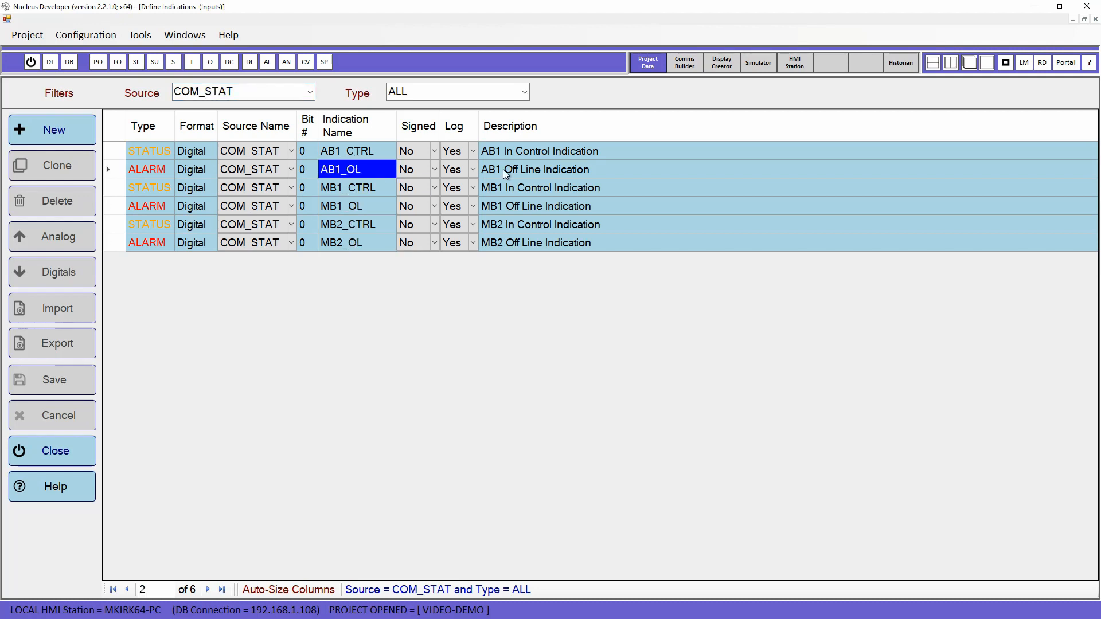
pyautogui.click(229, 92)
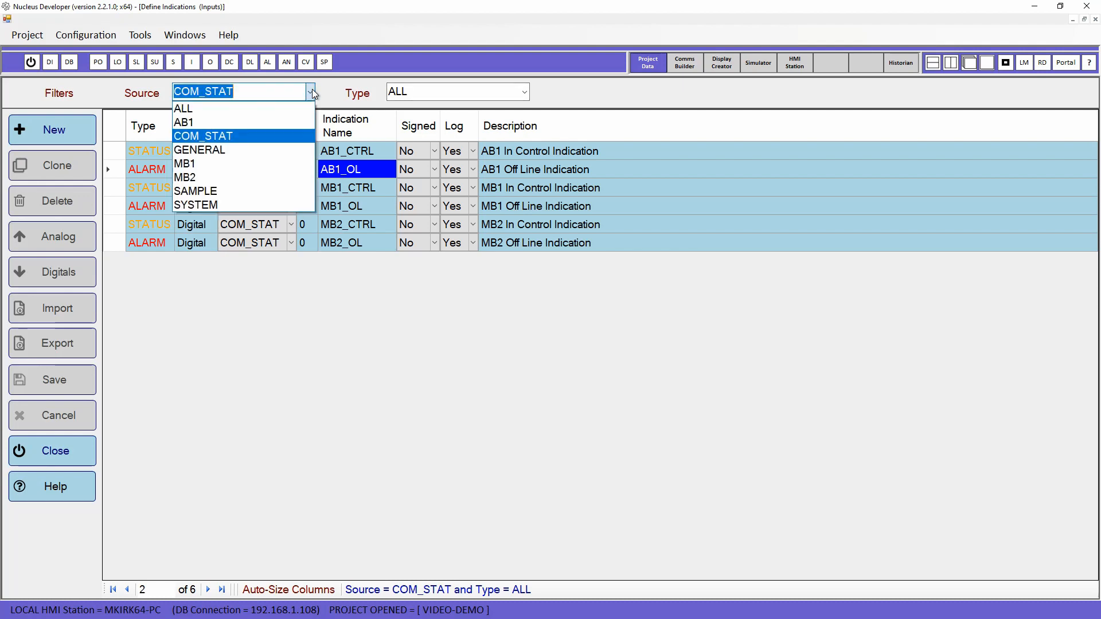
pyautogui.click(229, 108)
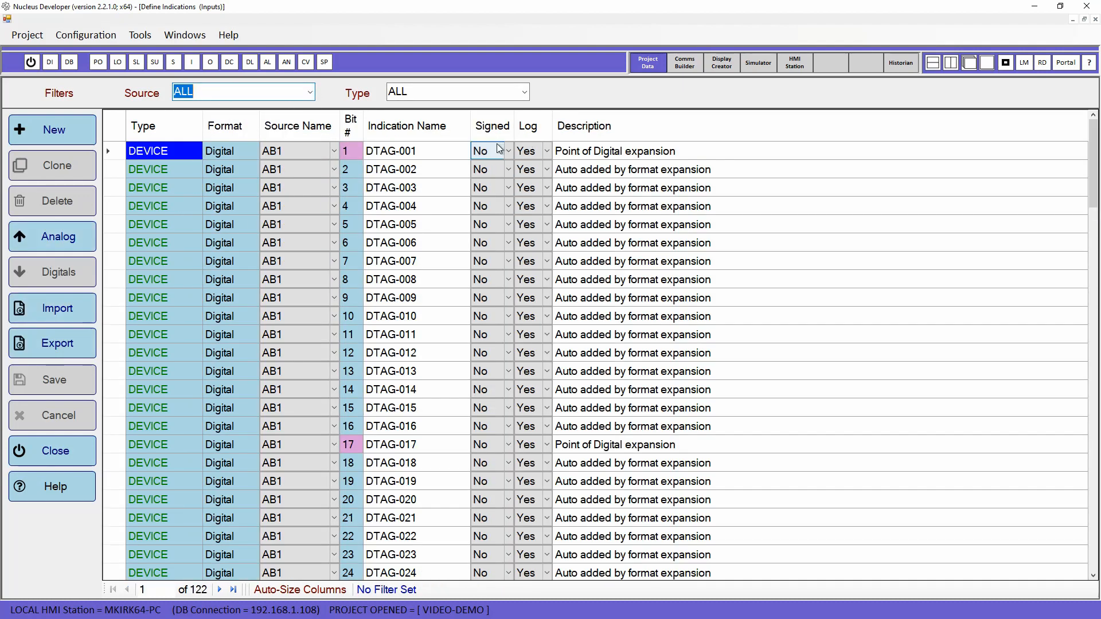
# Step: Check the available Log options for the AB1 indication DTAG-001 without changing its setting
pyautogui.click(539, 151)
pyautogui.click(548, 153)
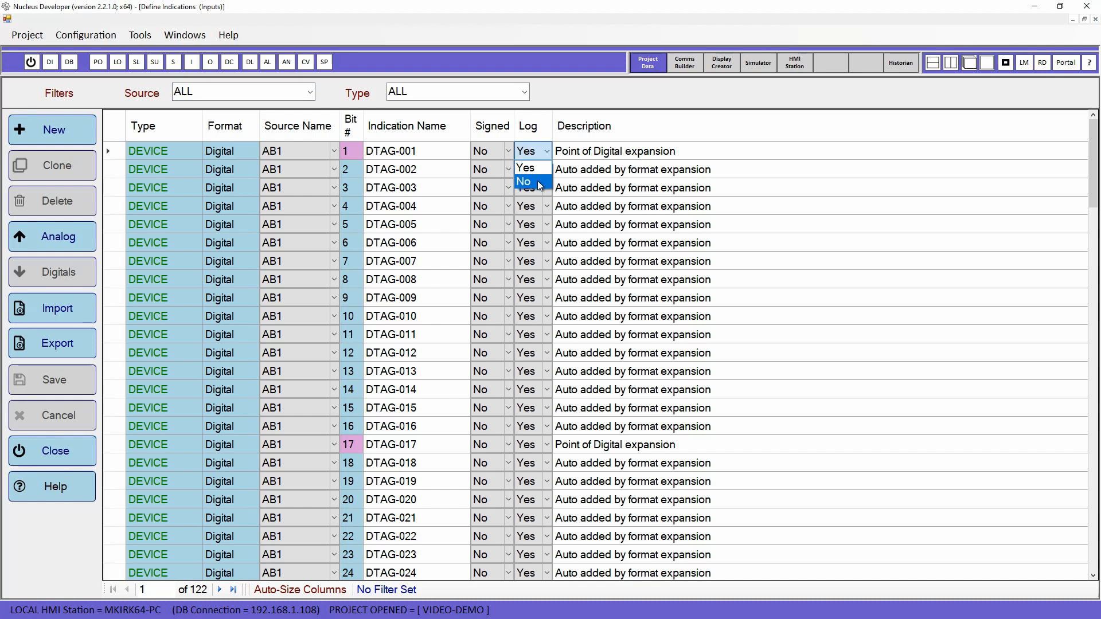
pyautogui.click(646, 146)
# Step: Locate the user-defined COUNTER indication and review its type, name, description and signed setting
pyautogui.scroll(-9, 609, 321)
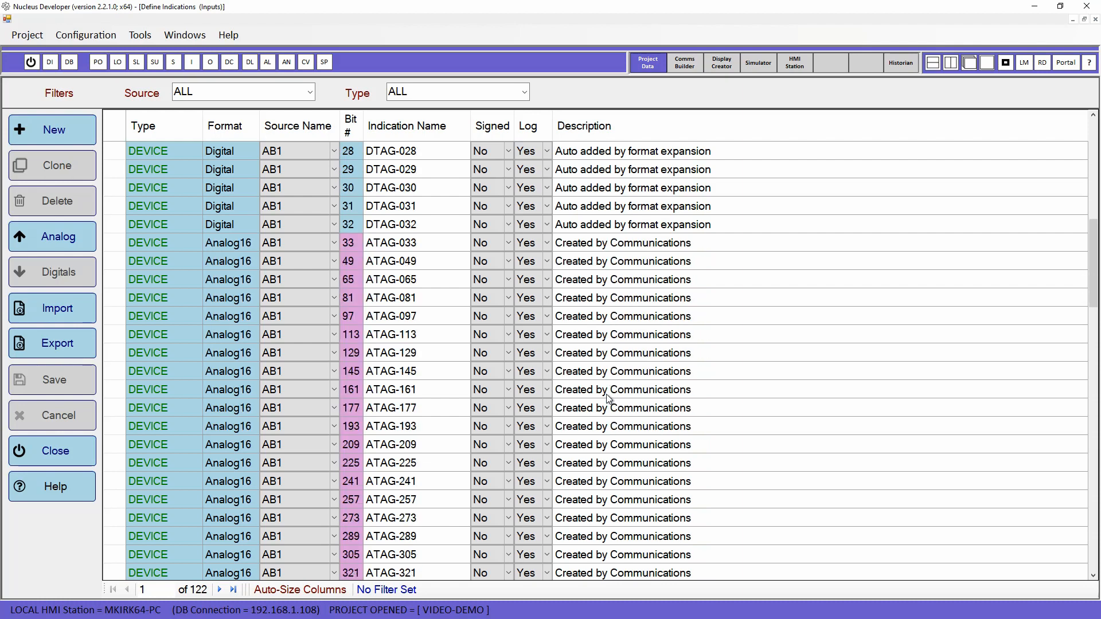
pyautogui.scroll(-6, 609, 398)
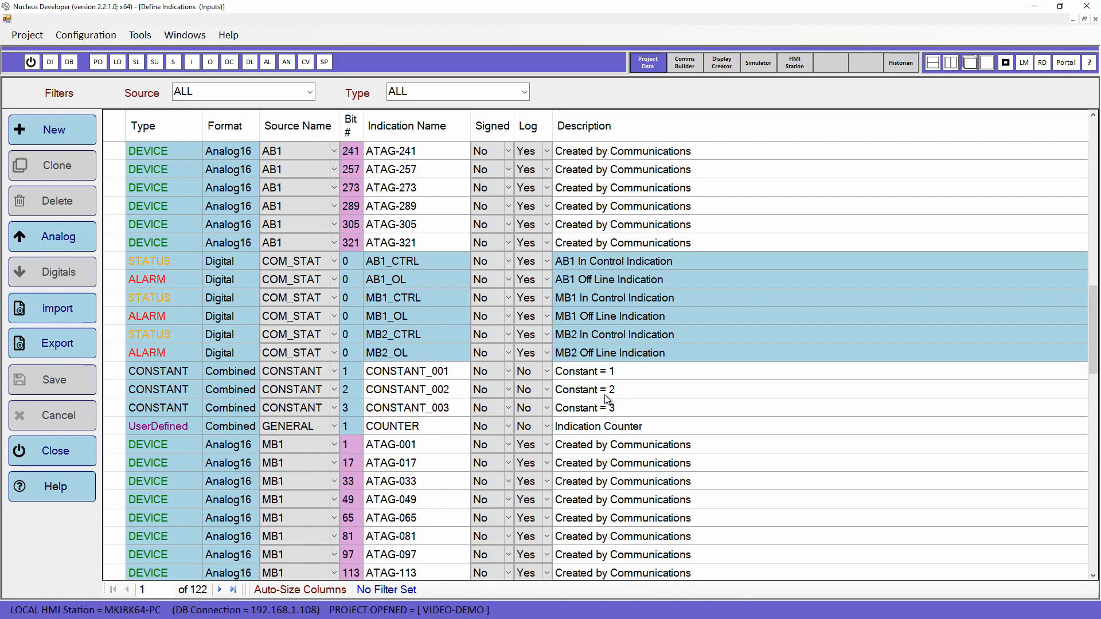
pyautogui.click(442, 425)
pyautogui.click(150, 432)
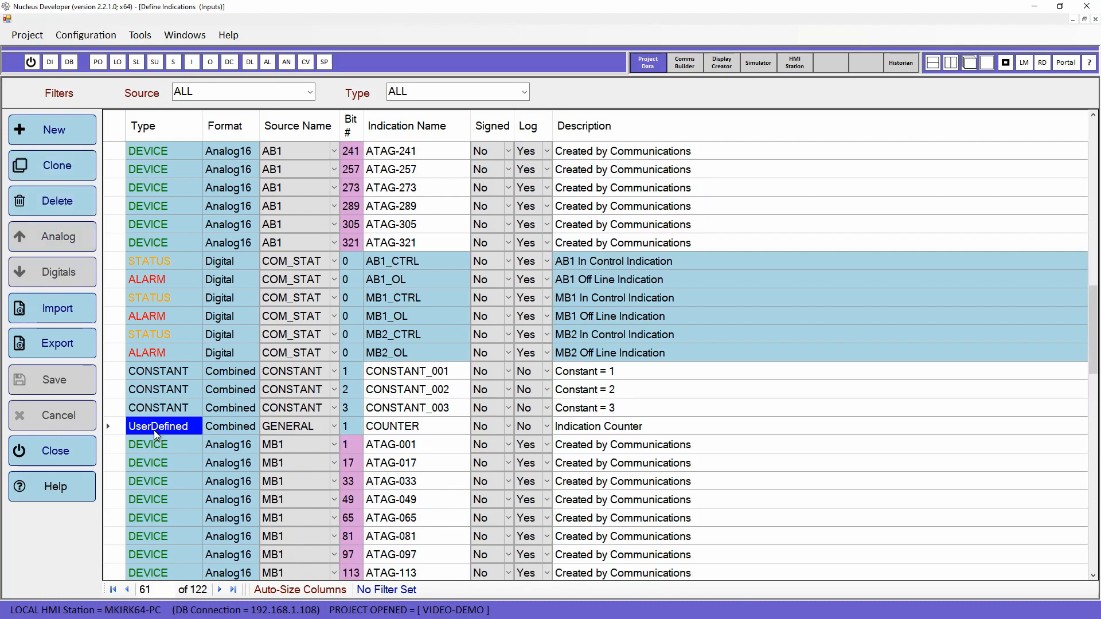
pyautogui.click(439, 428)
pyautogui.click(625, 433)
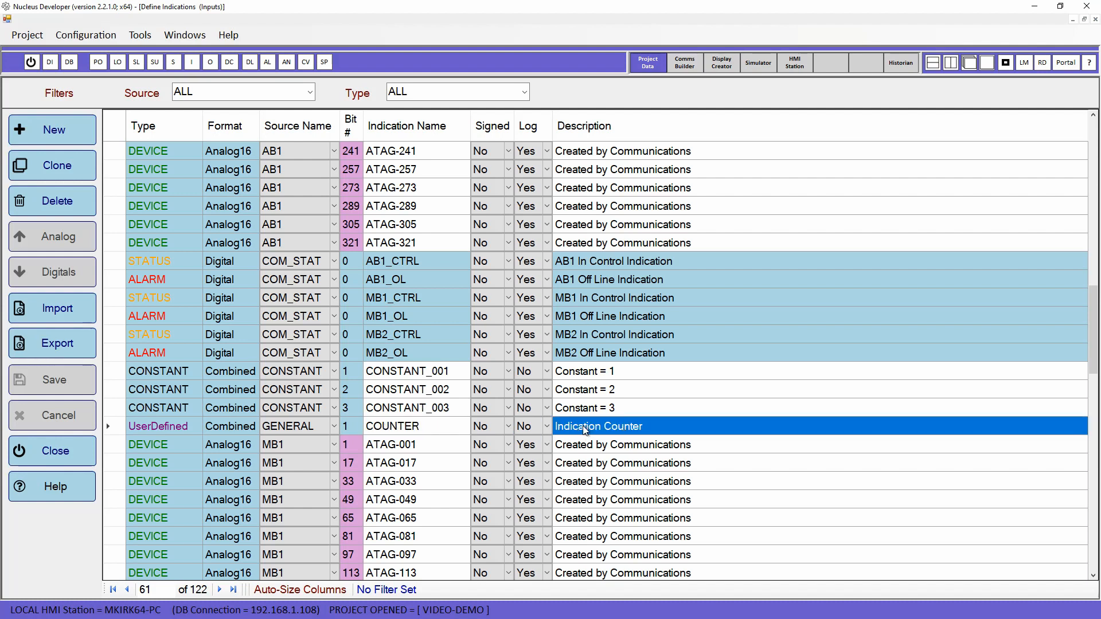
pyautogui.click(484, 432)
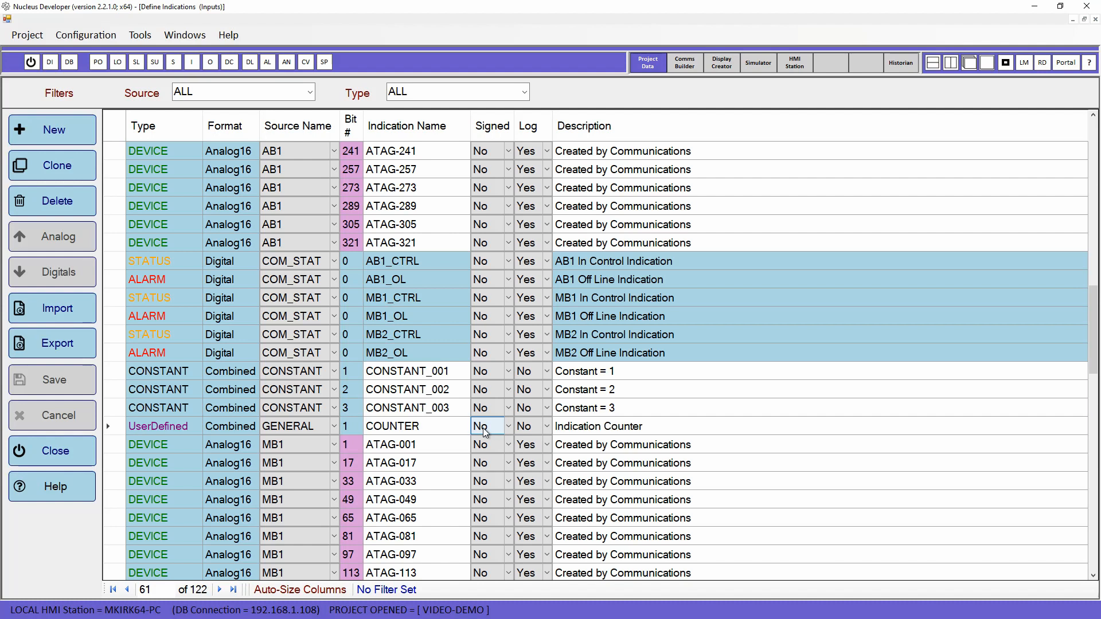
# Step: Filter the indications by source AB1 and look through its digital and analog entries
pyautogui.click(309, 91)
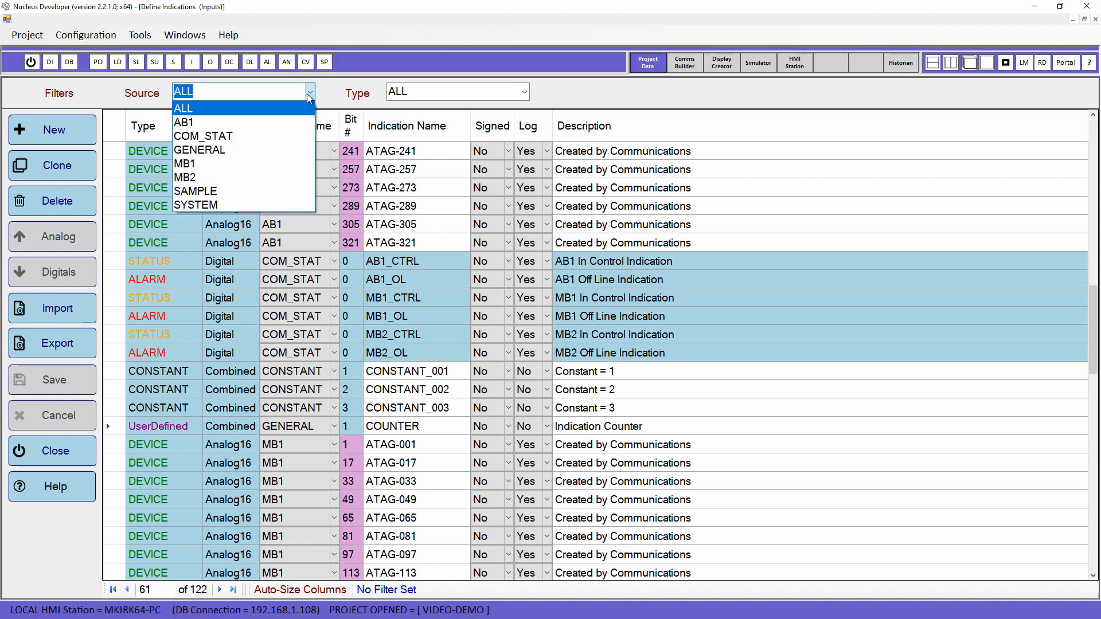
pyautogui.click(233, 122)
pyautogui.scroll(-4, 631, 461)
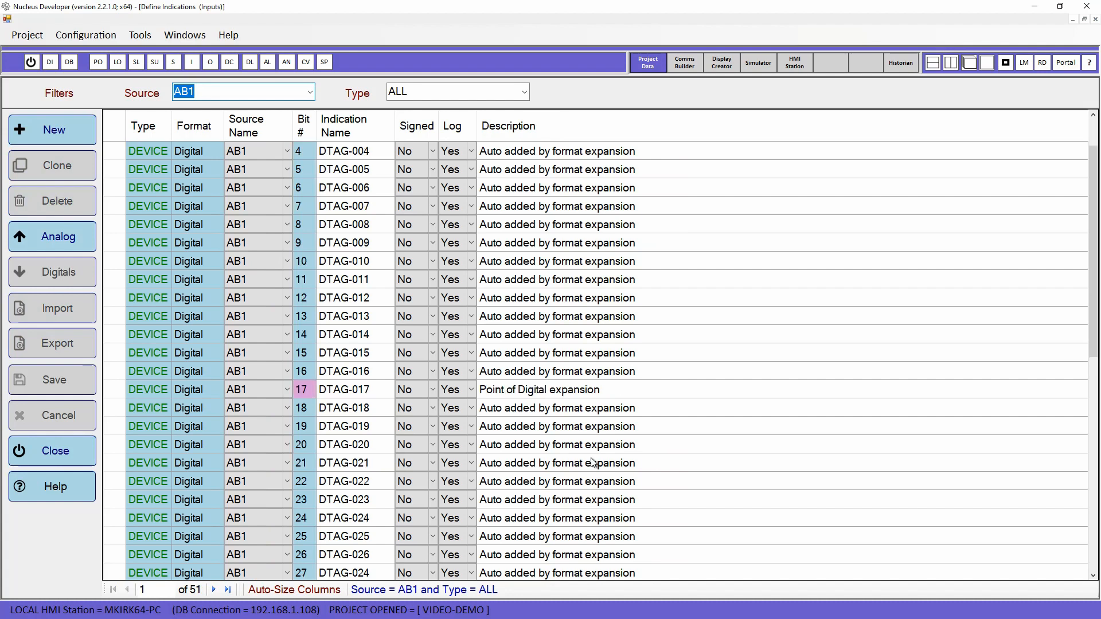
pyautogui.scroll(-1, 593, 463)
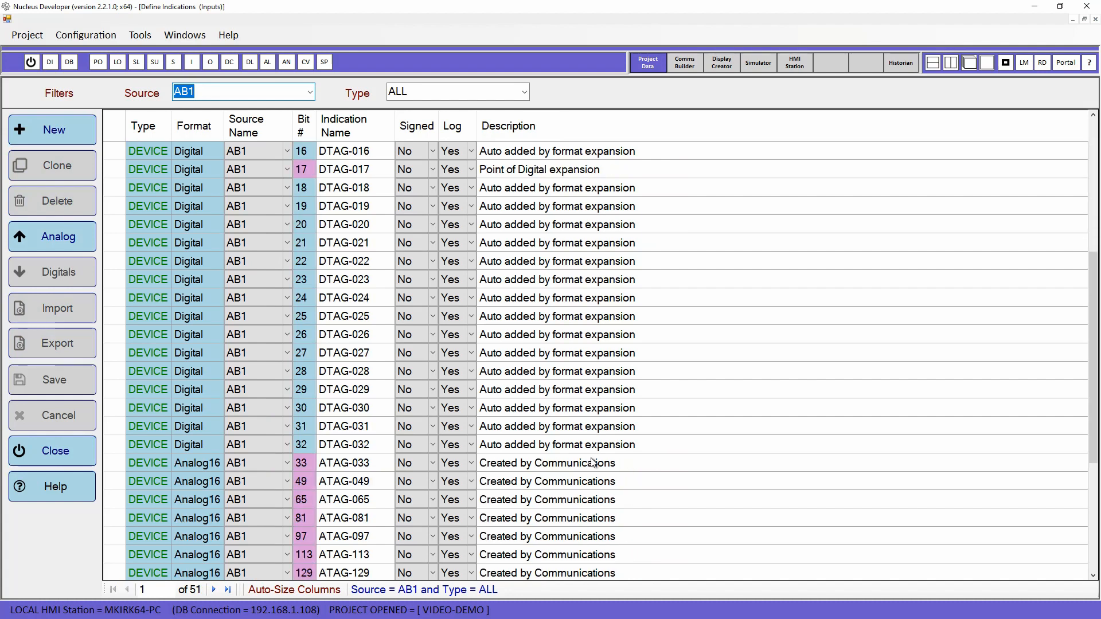
pyautogui.scroll(5, 593, 463)
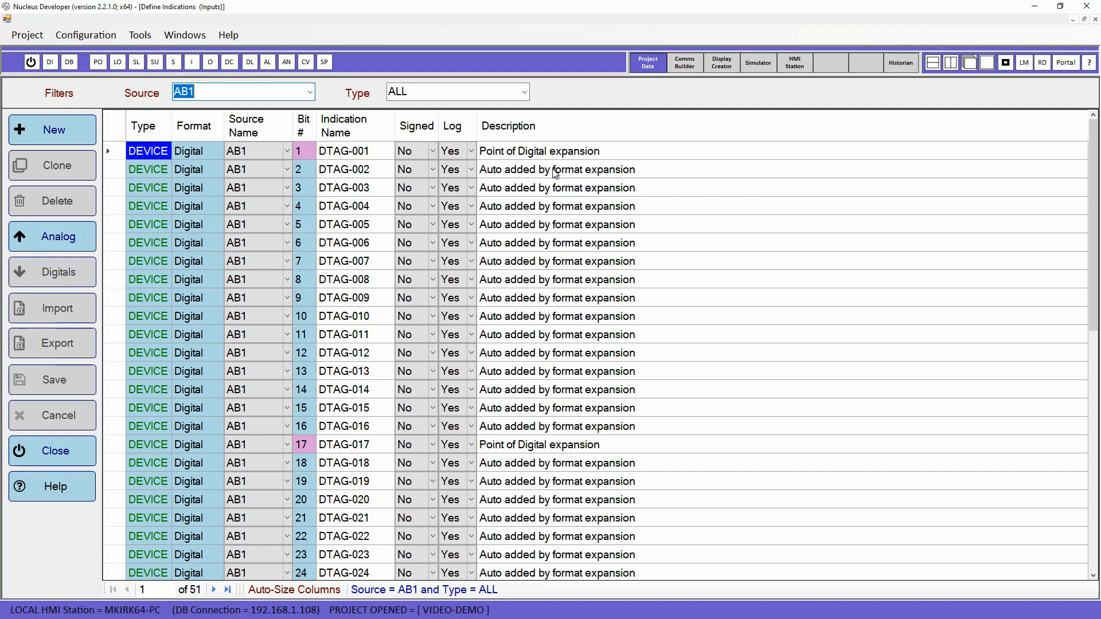
# Step: Rename the AB1 indication DTAG-001 to "Alive" and set its description to "Alive toggle to PLC"
pyautogui.click(365, 153)
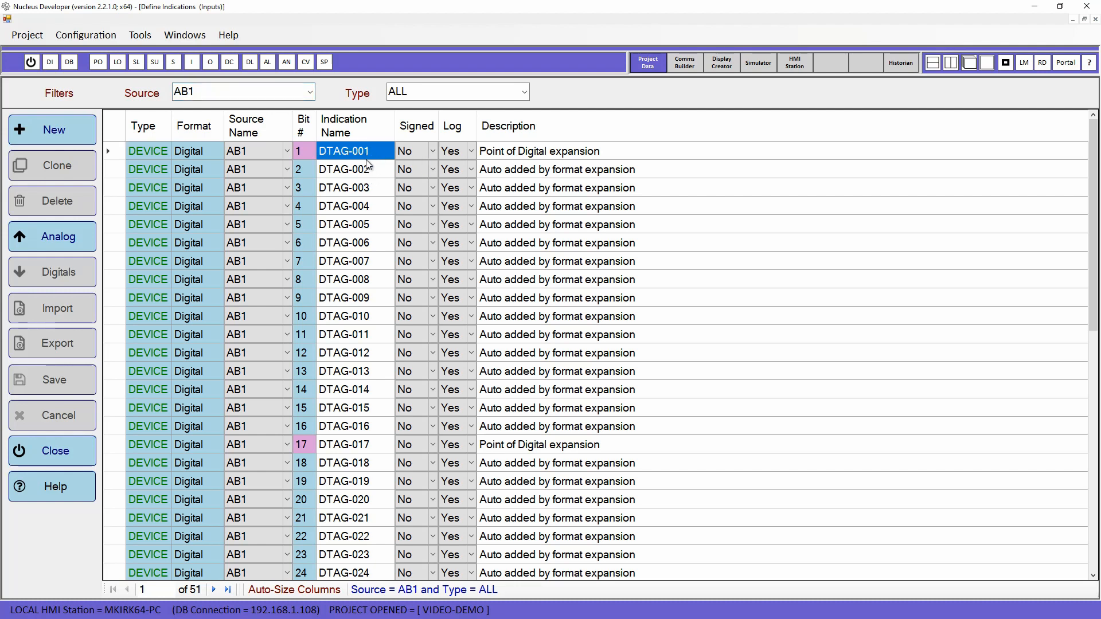
pyautogui.click(374, 155)
pyautogui.write('A')
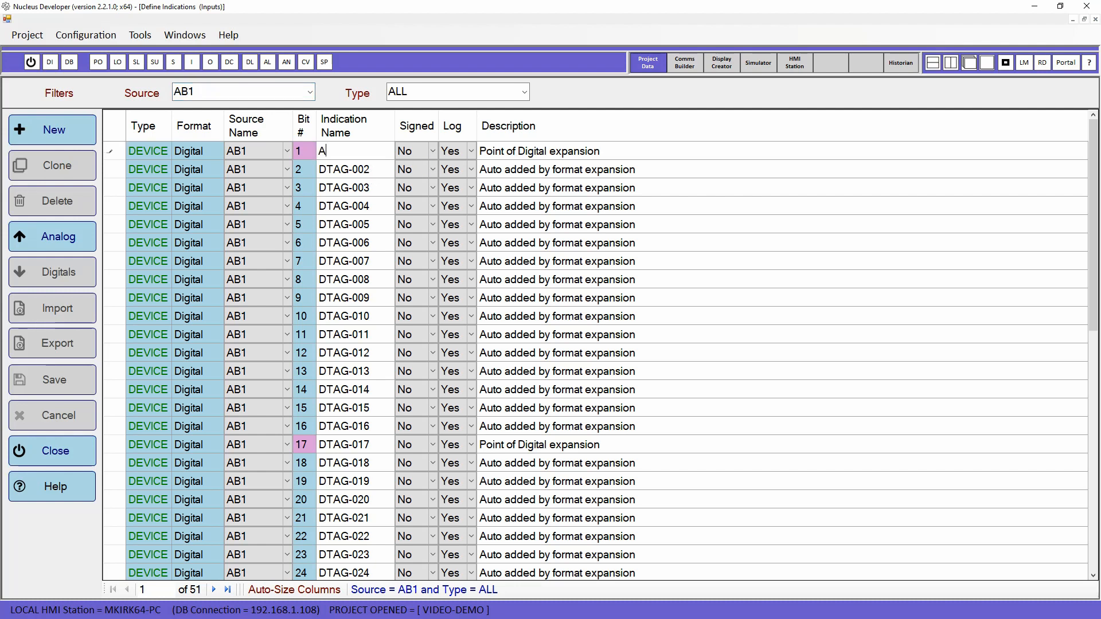
pyautogui.write('live')
pyautogui.click(545, 154)
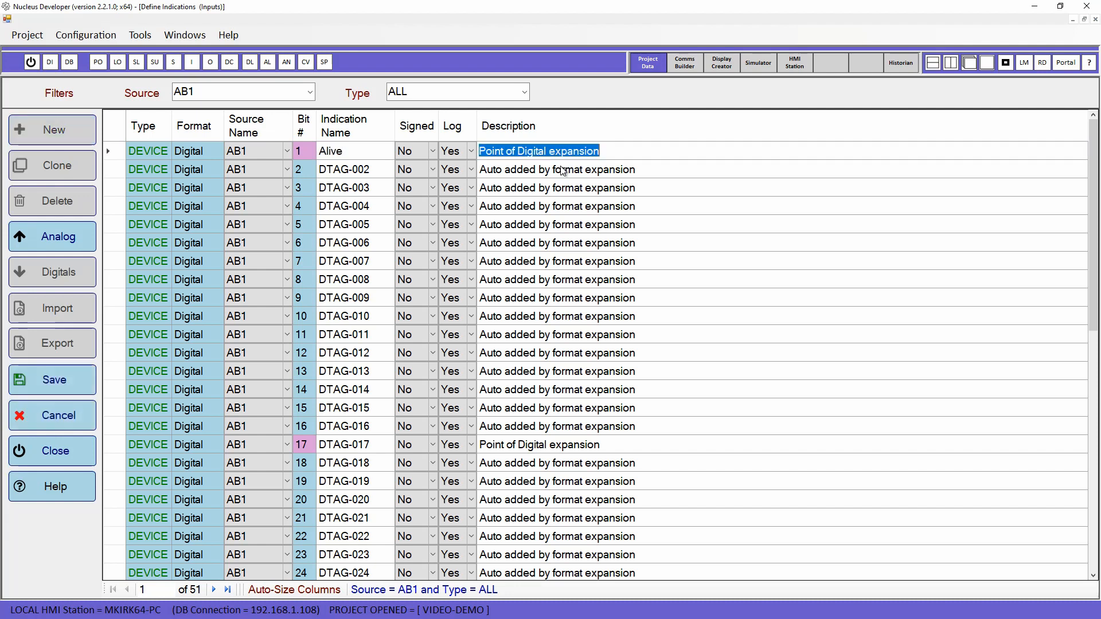
pyautogui.write('Alive')
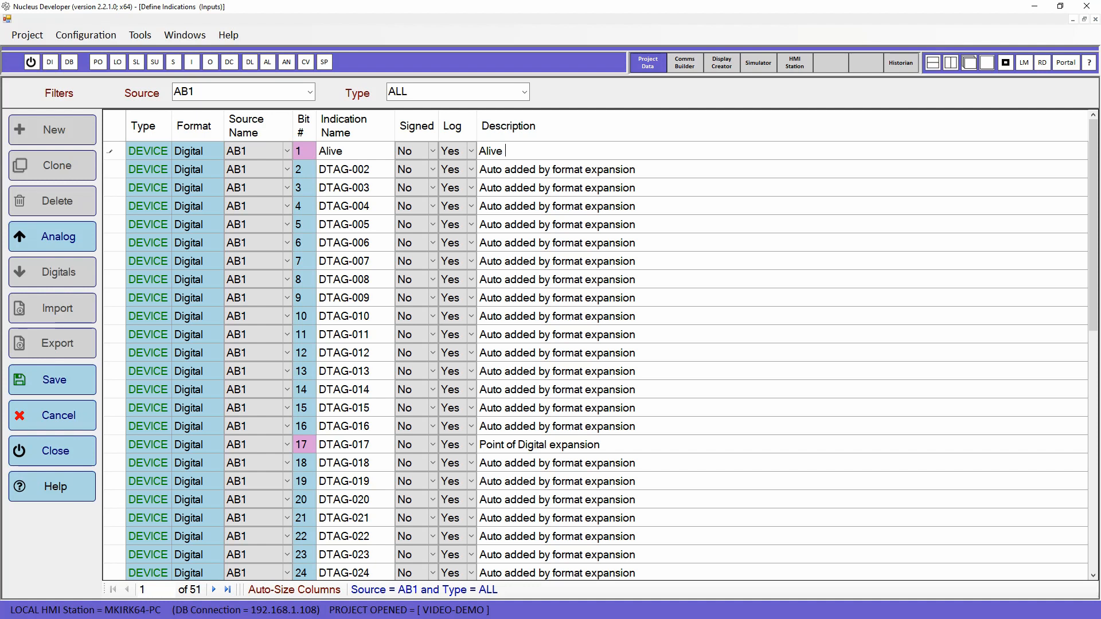
pyautogui.write('ggle to PLC')
# Step: Check the edited name and description of the first AB1 indication, and discard the unsaved changes
pyautogui.click(358, 170)
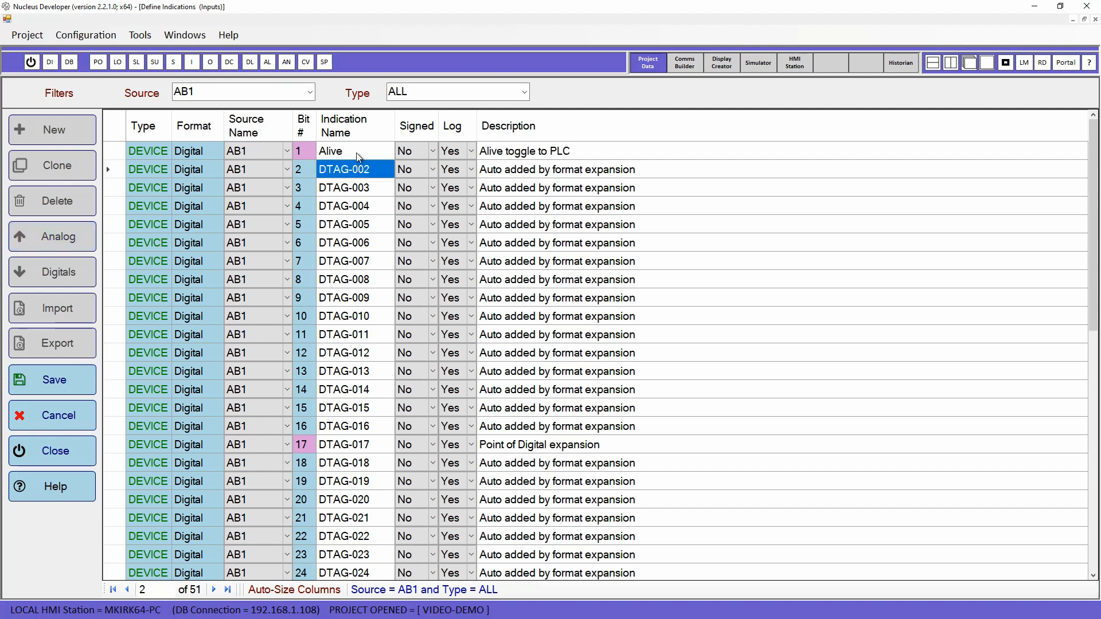
pyautogui.click(356, 152)
pyautogui.click(519, 156)
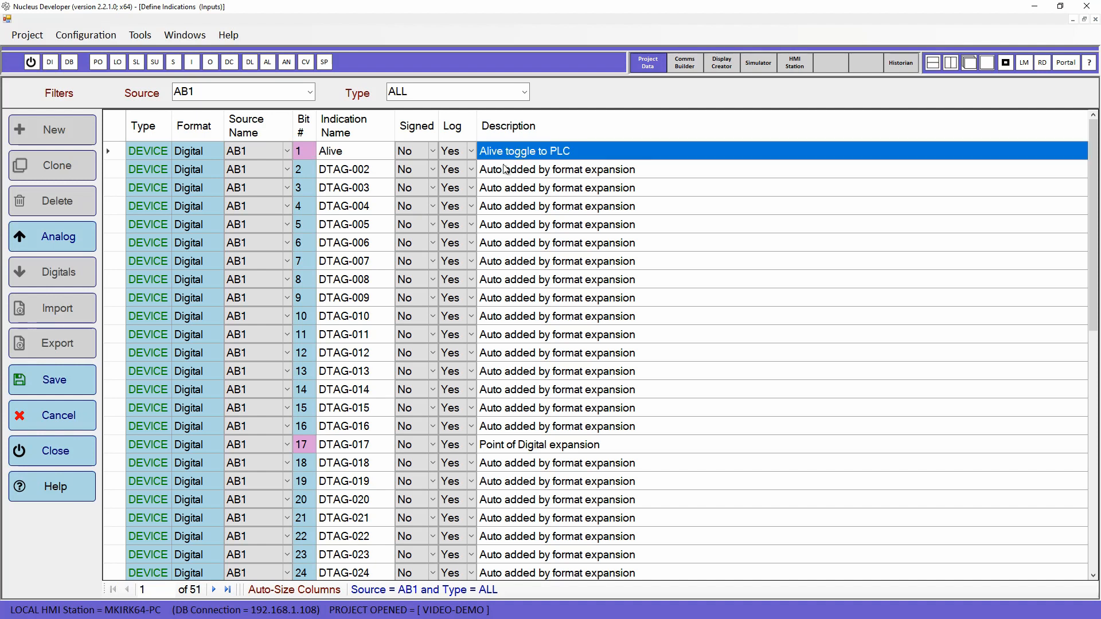
pyautogui.click(372, 175)
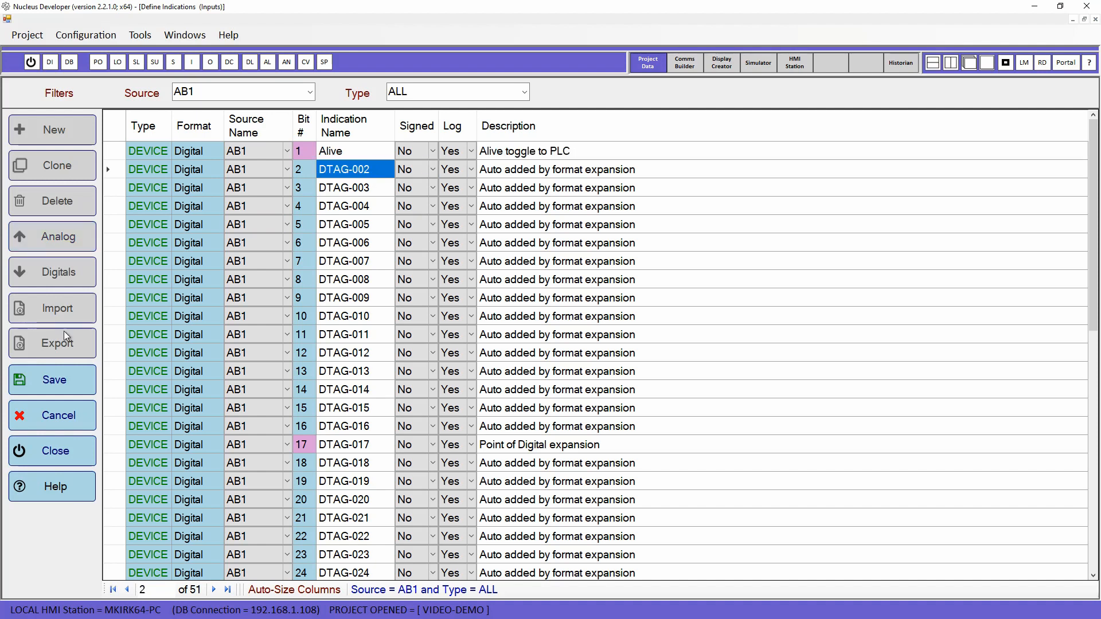
pyautogui.click(50, 416)
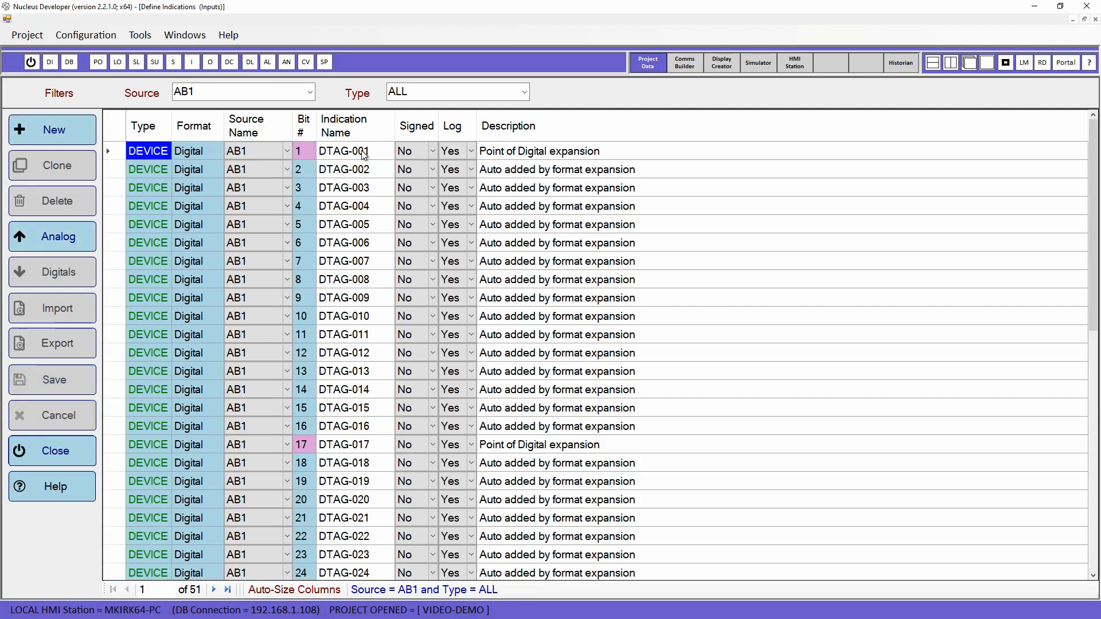
# Step: Examine the AB1 indication names from the first digital tag through the Analog16 tags, and return to DTAG-001
pyautogui.click(363, 155)
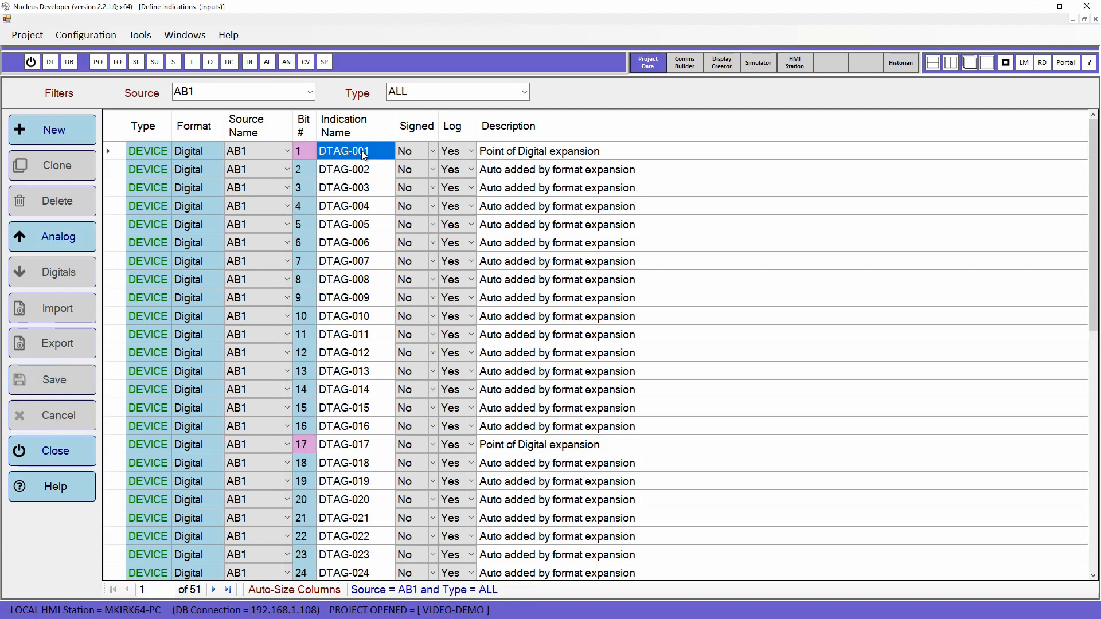
pyautogui.scroll(-7, 347, 543)
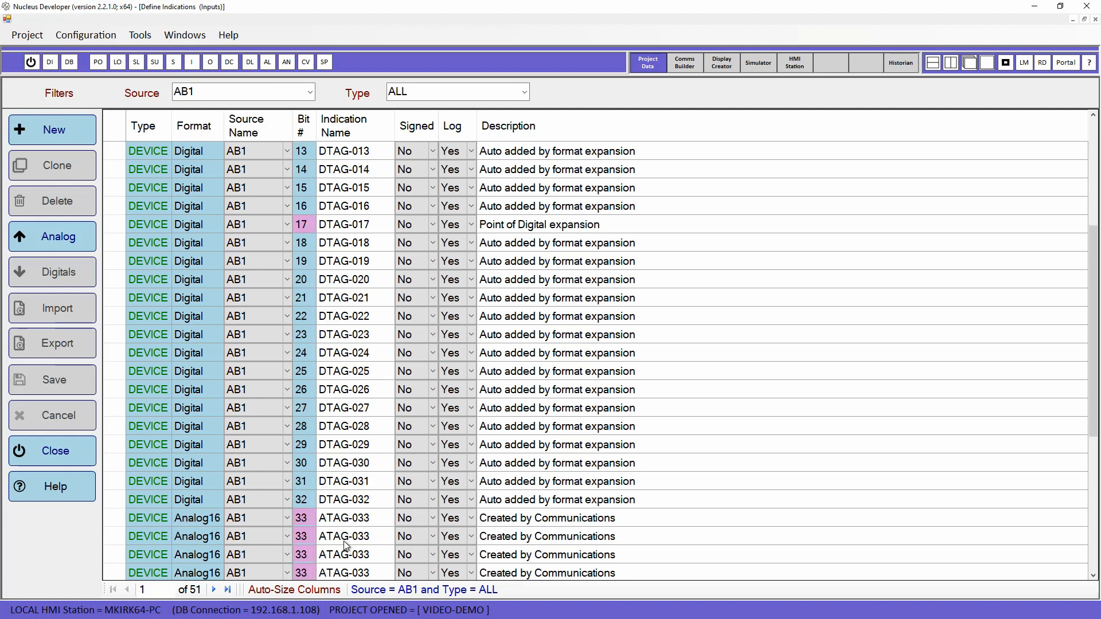
pyautogui.scroll(-2, 346, 543)
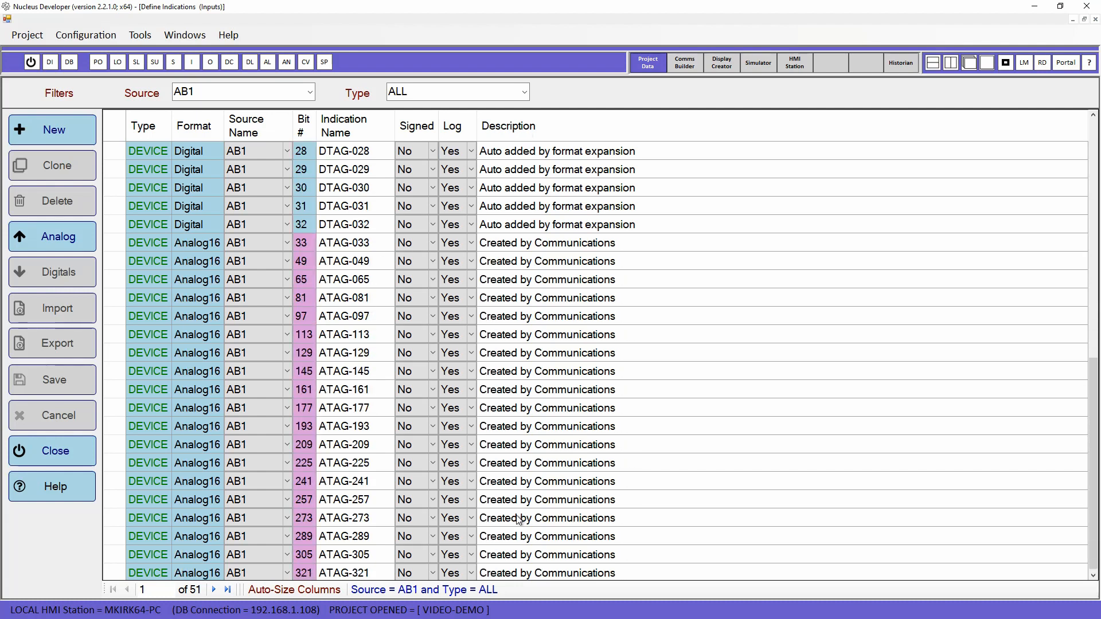
pyautogui.scroll(-1, 527, 521)
pyautogui.scroll(9, 528, 522)
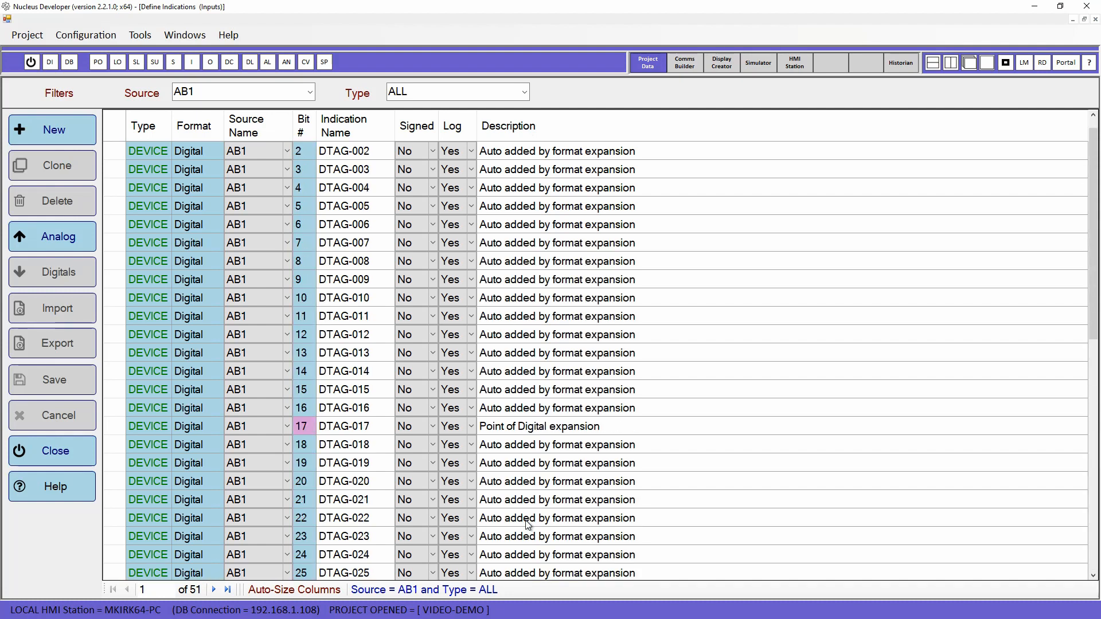
pyautogui.click(348, 171)
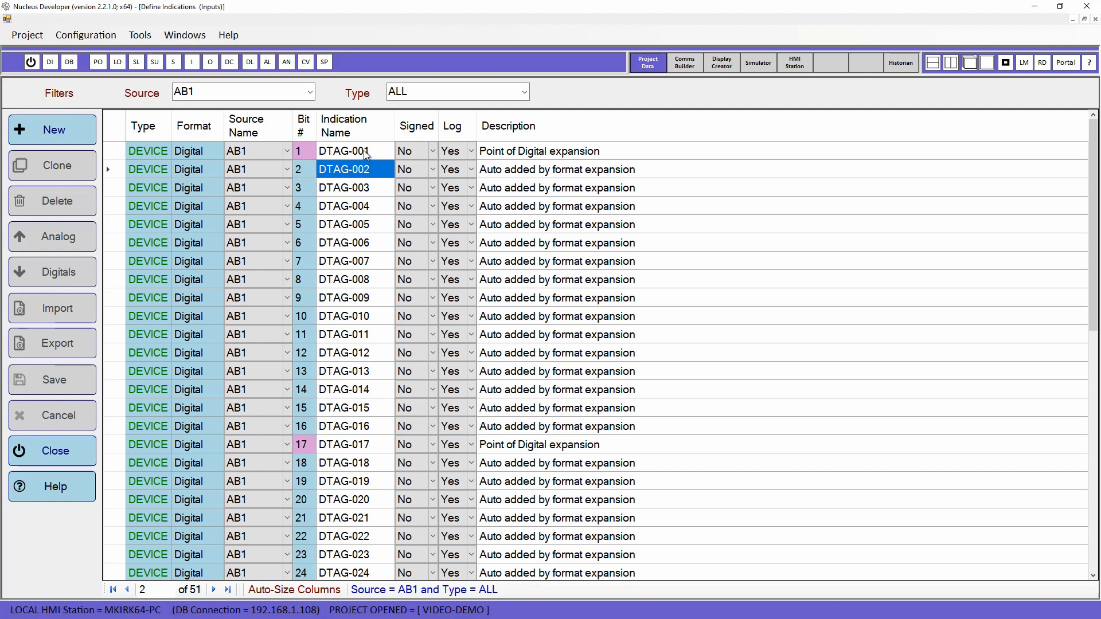
pyautogui.click(364, 154)
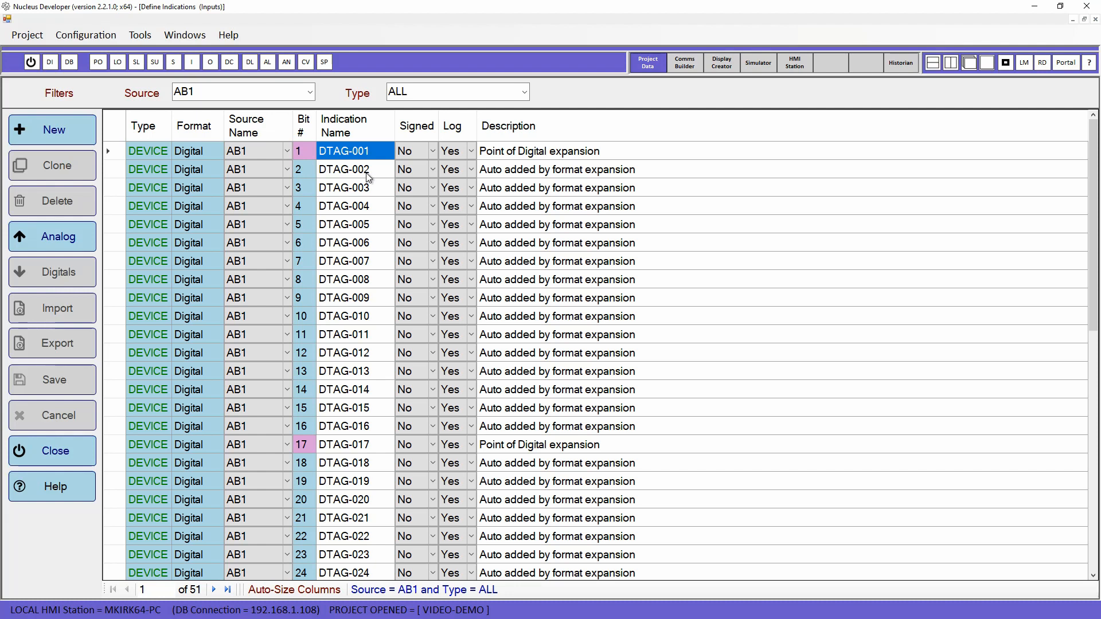
# Step: Set the source filter to ALL and export the indications to VIDEO-DEMO-INDICATIONS-2021-07-16.csv in the project's docs folder
pyautogui.click(311, 91)
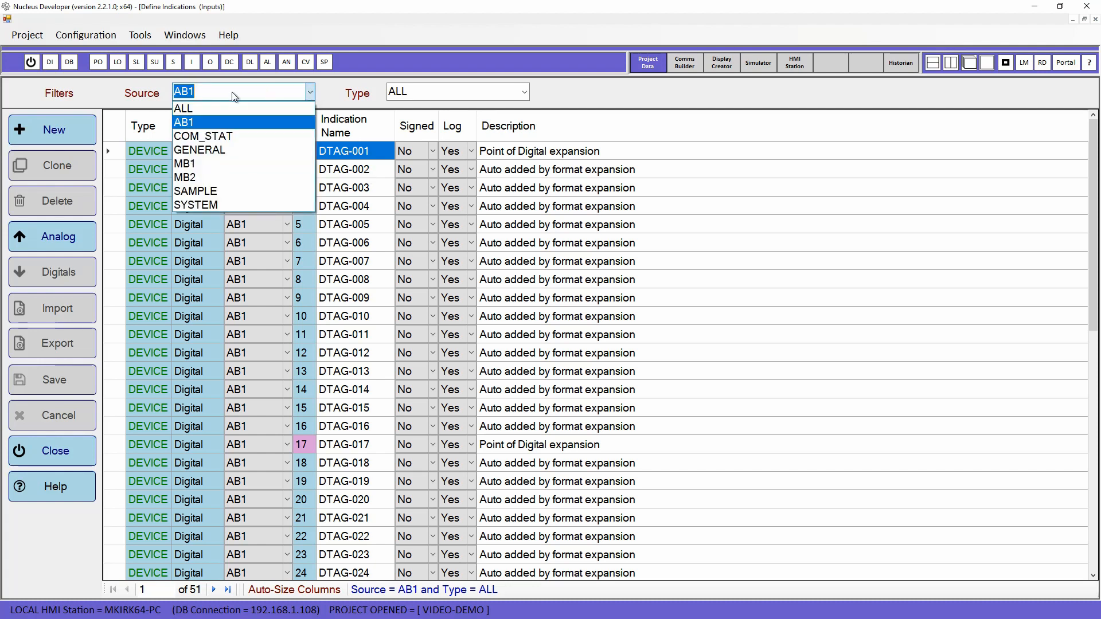
pyautogui.click(200, 109)
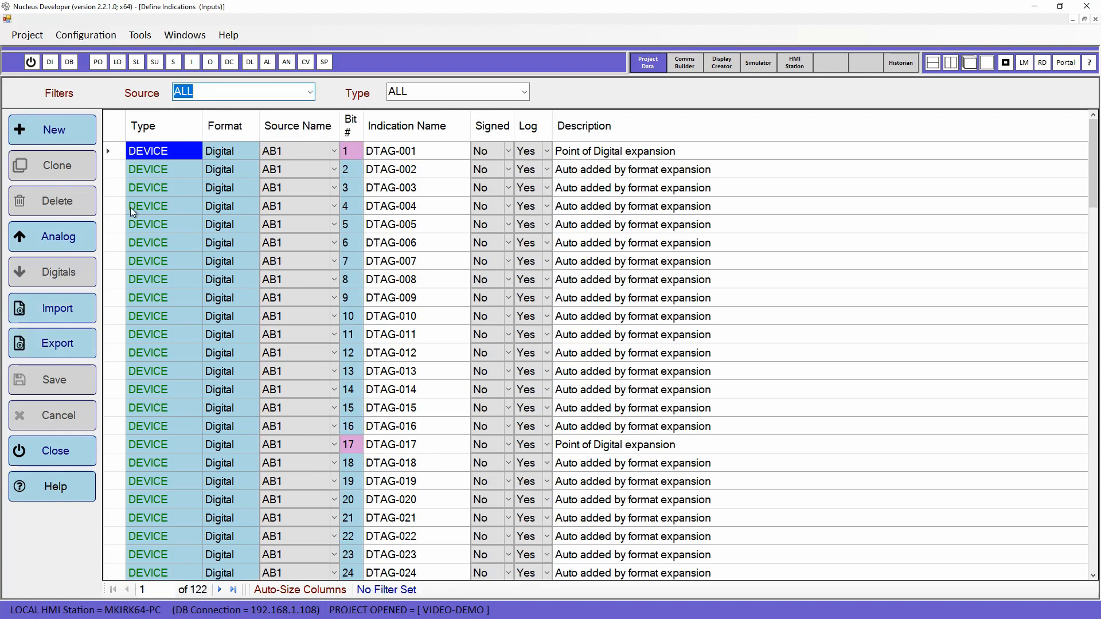
pyautogui.click(53, 348)
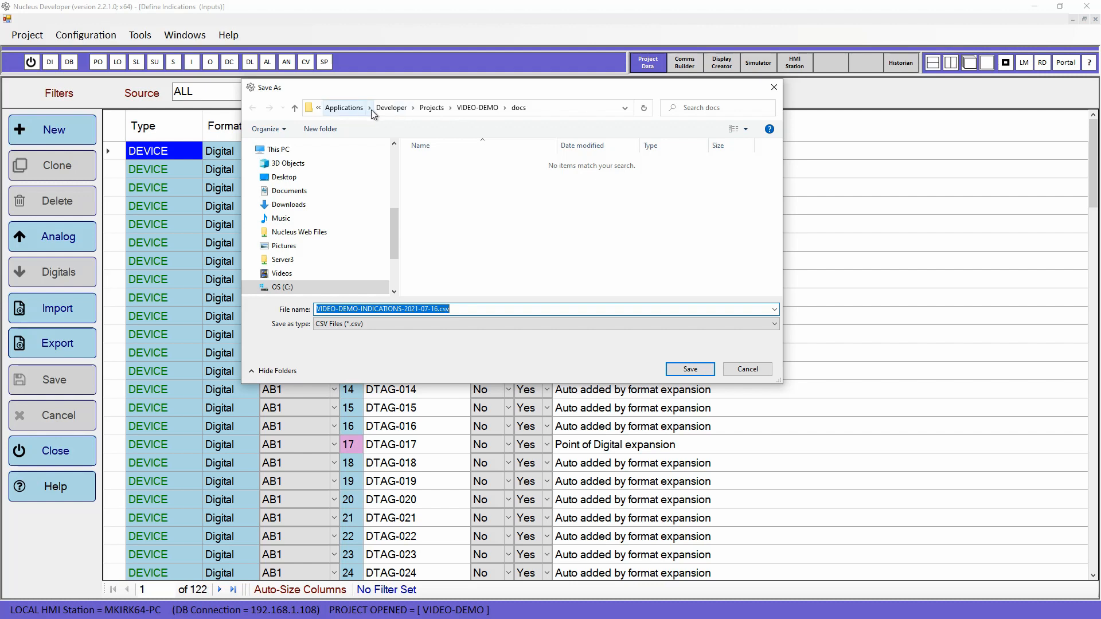
pyautogui.click(317, 108)
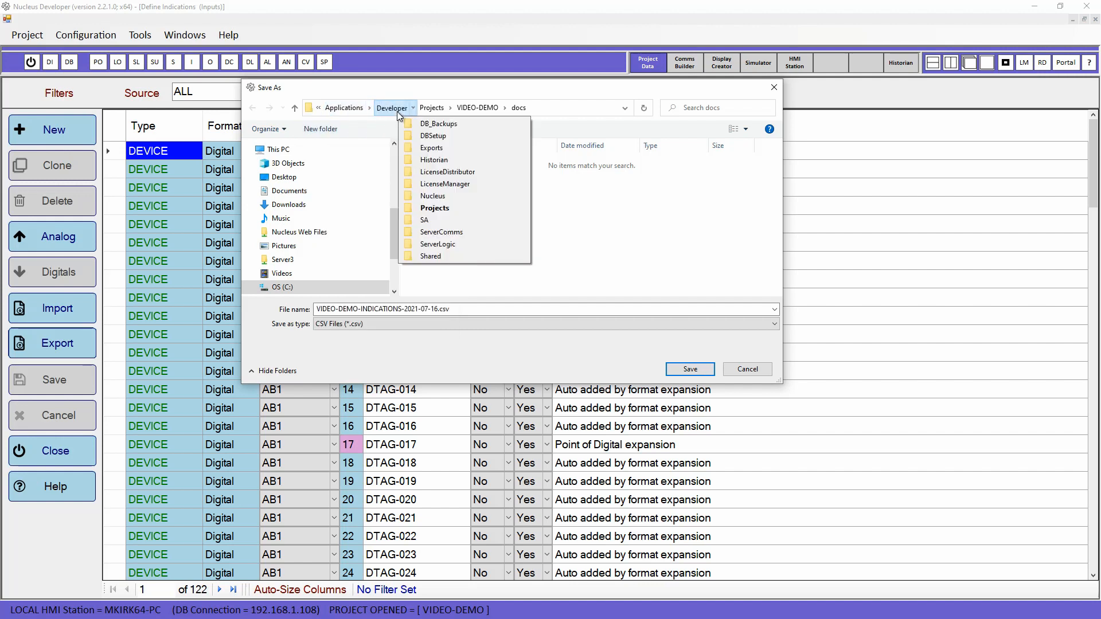
pyautogui.moveTo(448, 109)
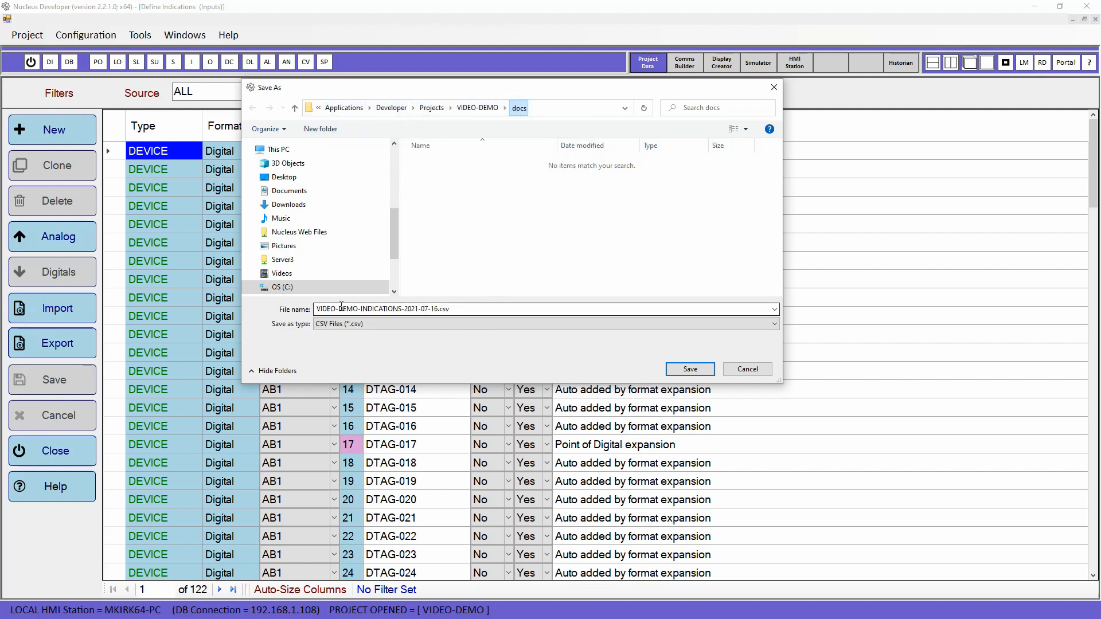
pyautogui.click(690, 371)
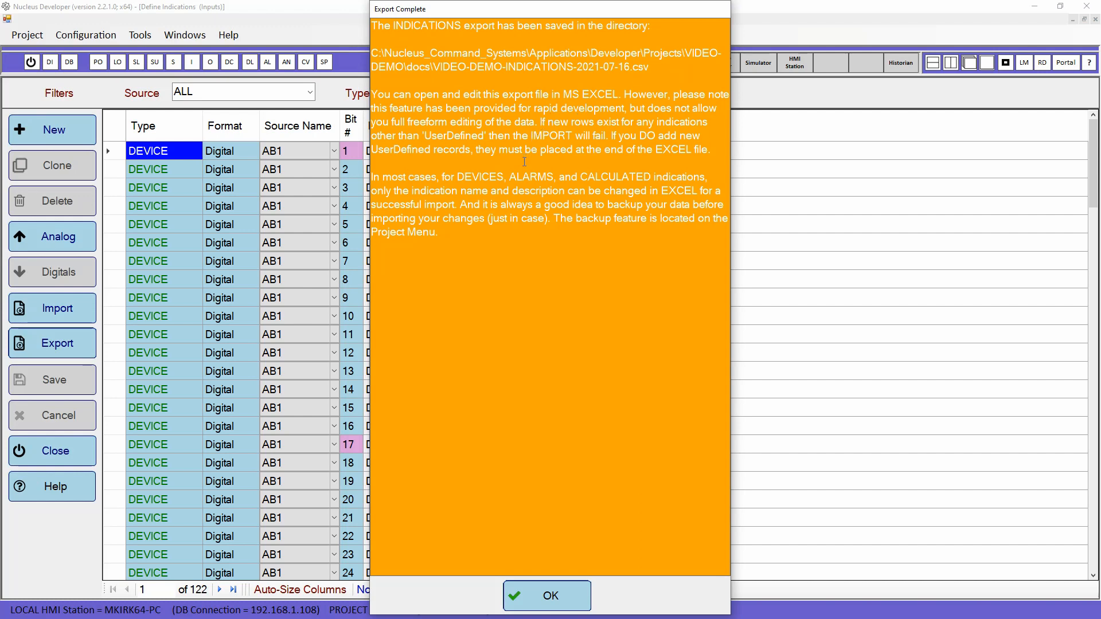
pyautogui.click(553, 597)
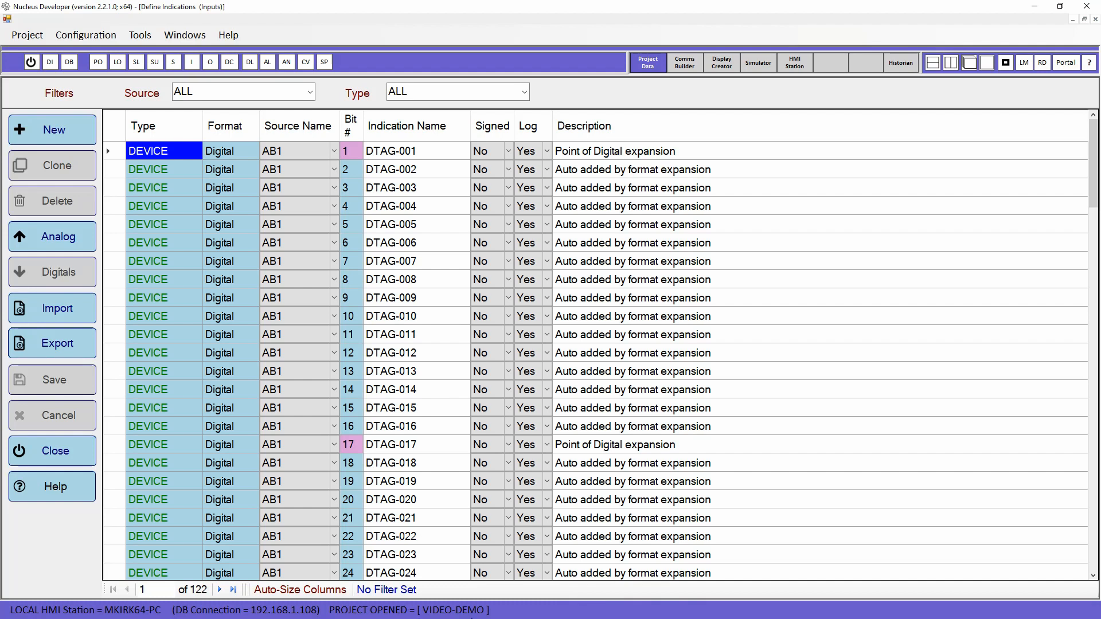
# Step: Switch to Microsoft Excel and open the exported file VIDEO-DEMO-INDICATIONS-2021-07-16.csv
pyautogui.press('super')
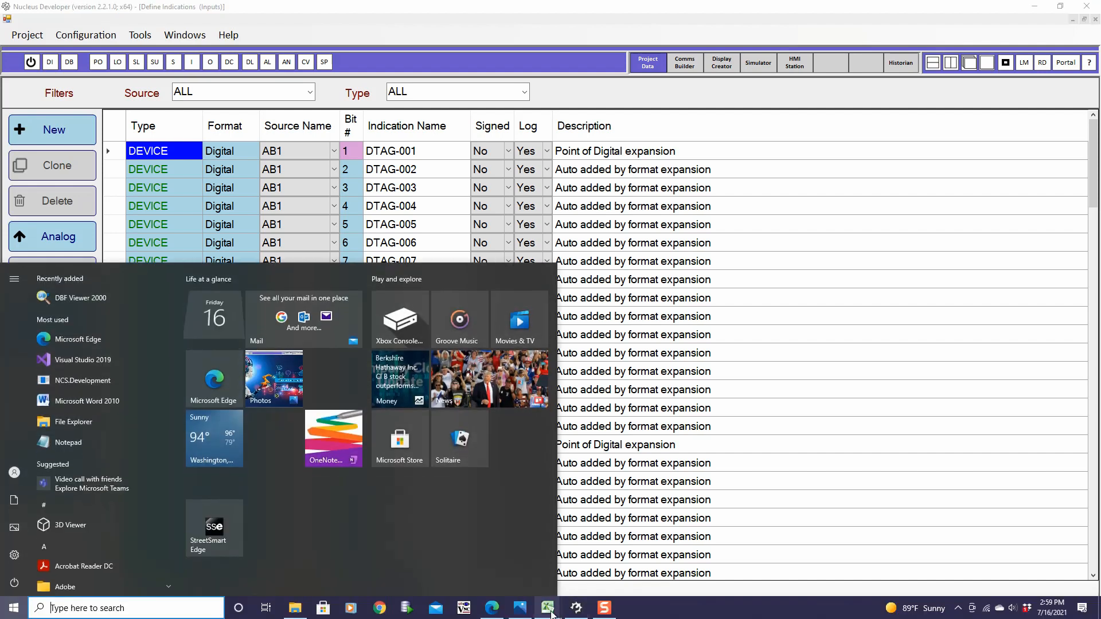
pyautogui.moveTo(552, 612)
pyautogui.click(577, 566)
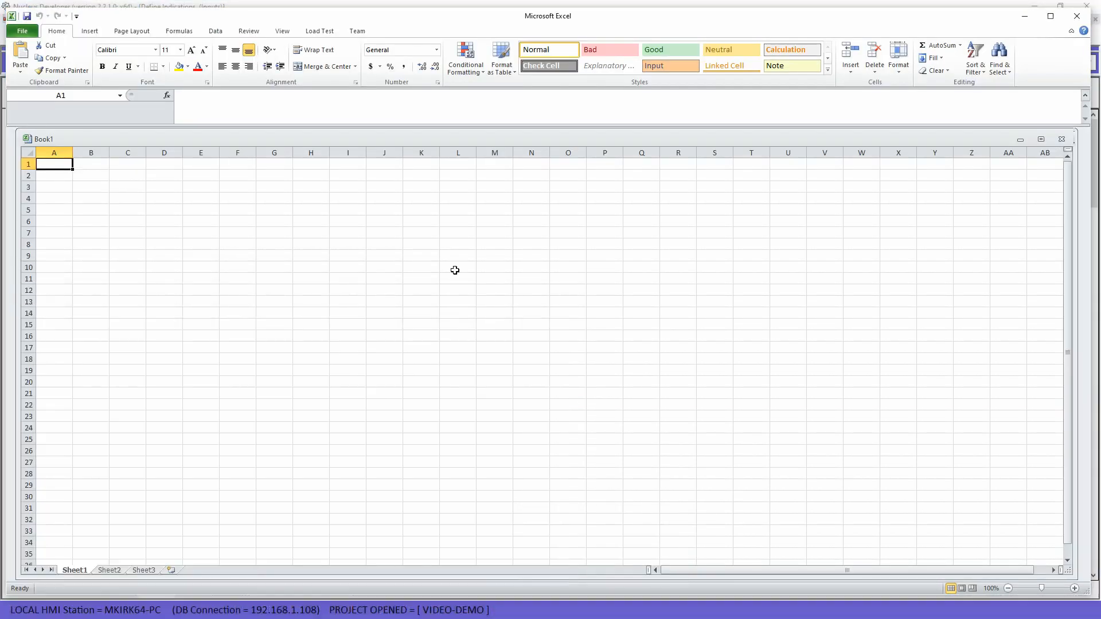
pyautogui.click(23, 31)
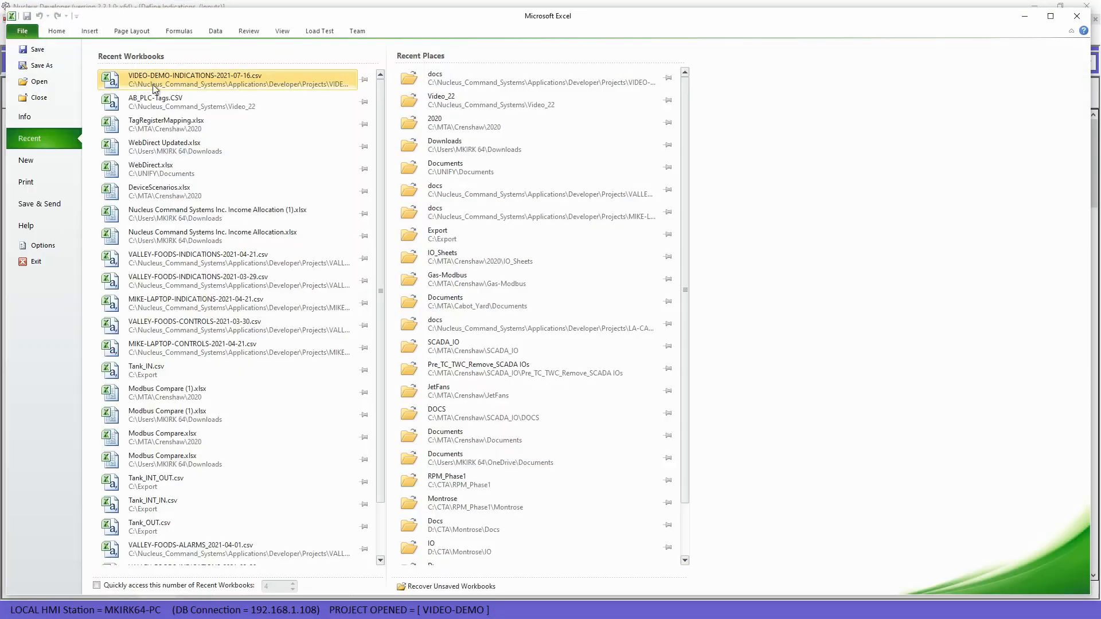
pyautogui.click(172, 85)
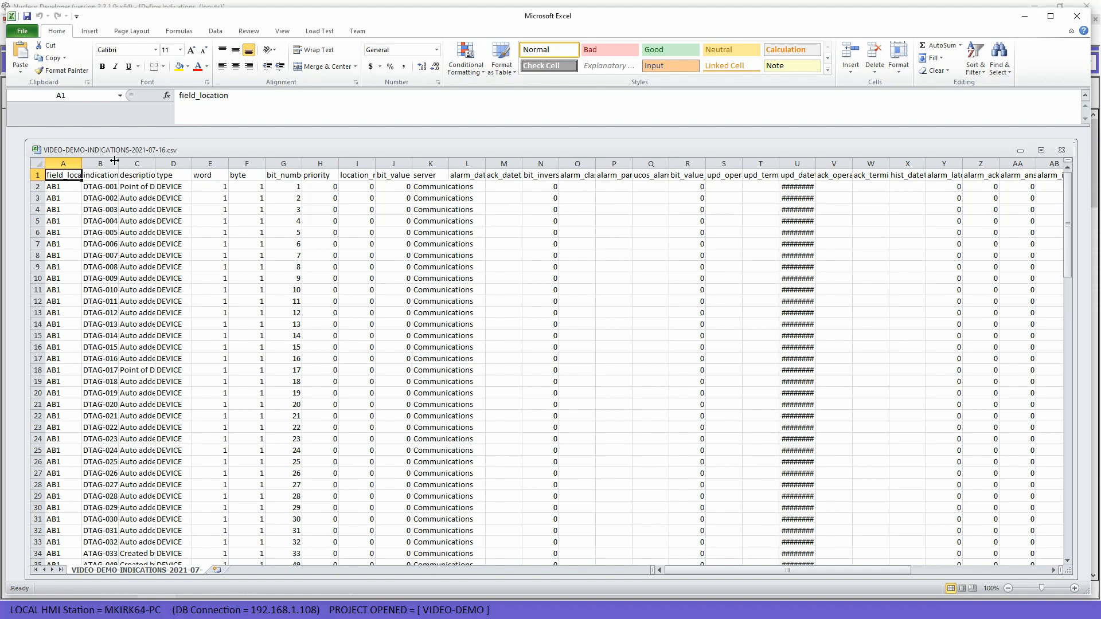
# Step: Widen the indication_name and description columns so their text is fully readable, and select the first description in C2
pyautogui.moveTo(115, 160); pyautogui.dragTo(325, 164)
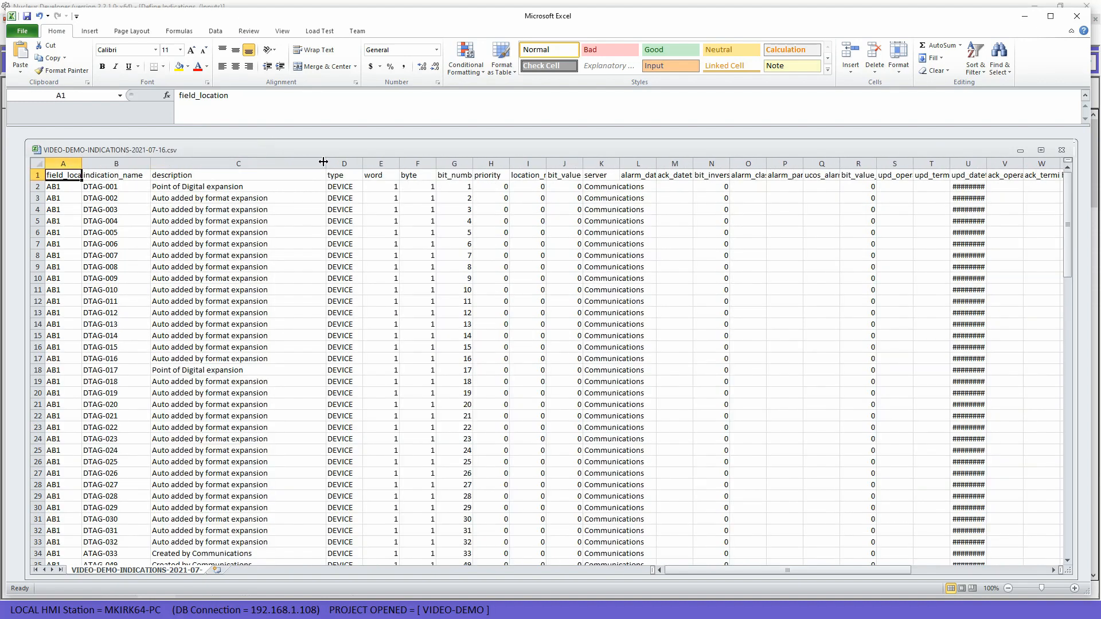
pyautogui.click(244, 203)
pyautogui.click(239, 187)
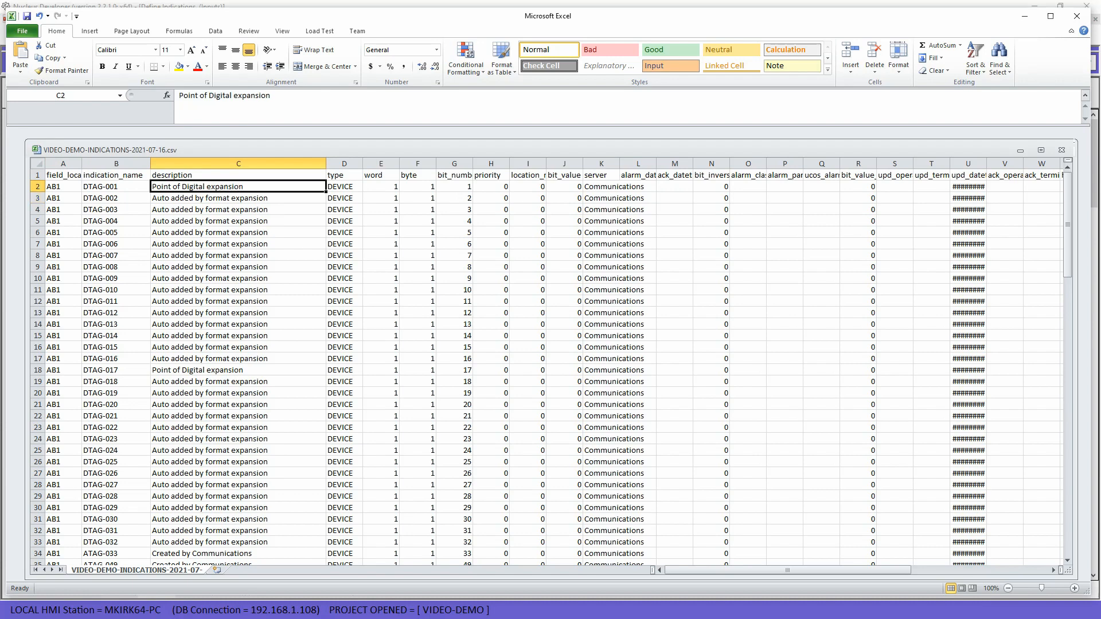
# Step: Copy the tag names in D2:D52 of AB_PLC-Tags.CSV into the indication_name column of the exported indications file, starting at B2
pyautogui.hotkey('alt', 'Tab')
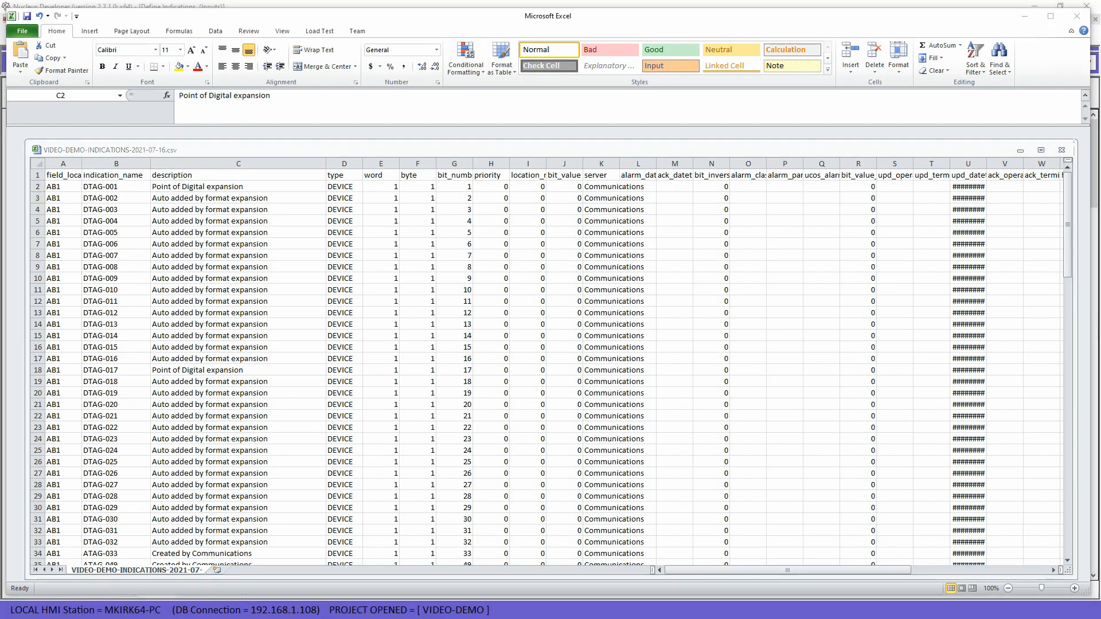
pyautogui.moveTo(1100, 36); pyautogui.dragTo(976, 25)
pyautogui.click(846, 331)
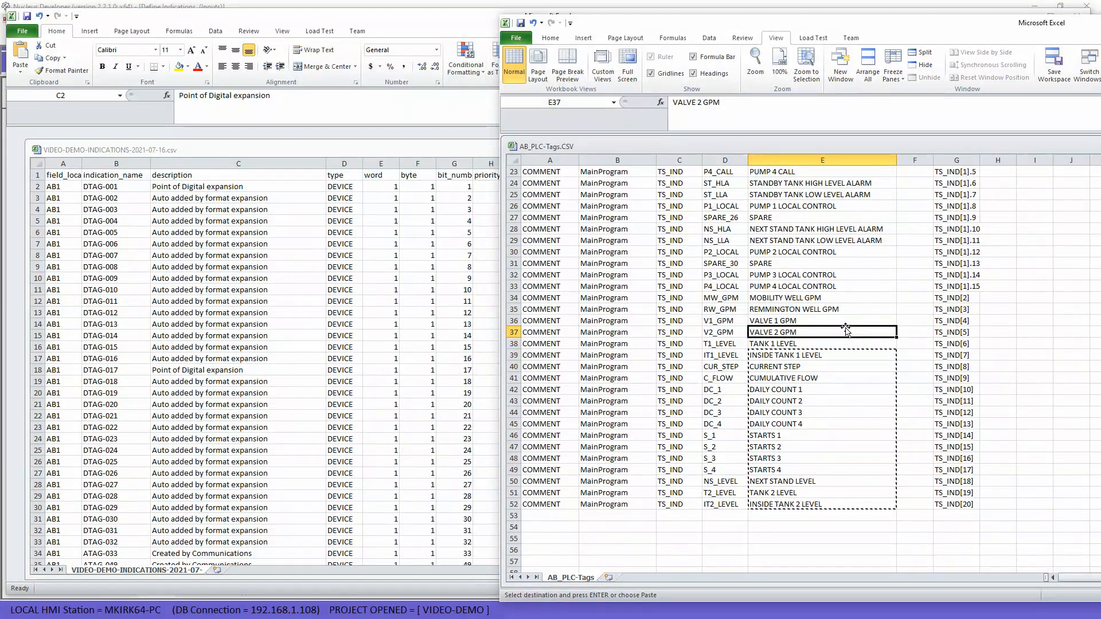
pyautogui.scroll(7, 809, 294)
pyautogui.click(725, 183)
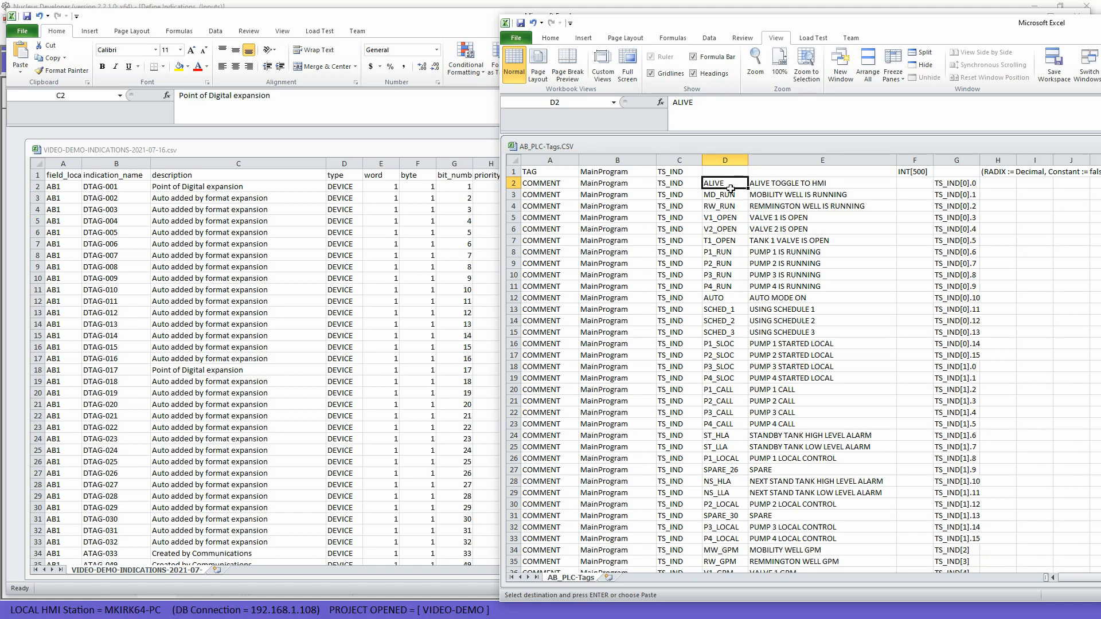
pyautogui.moveTo(730, 188); pyautogui.dragTo(714, 548)
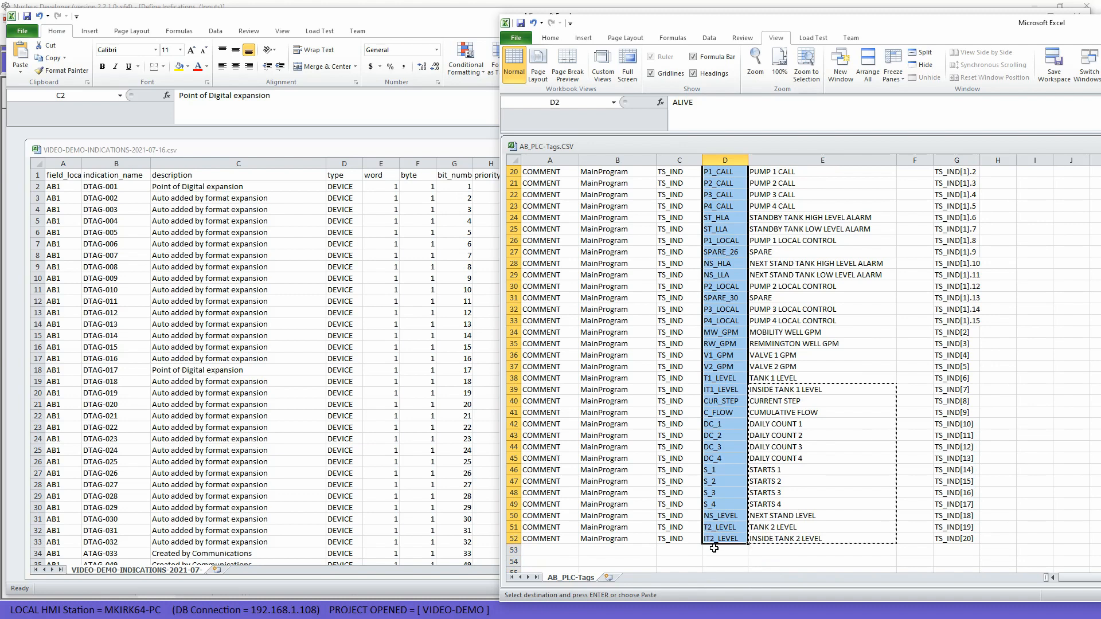
pyautogui.hotkey('ctrl', 'c')
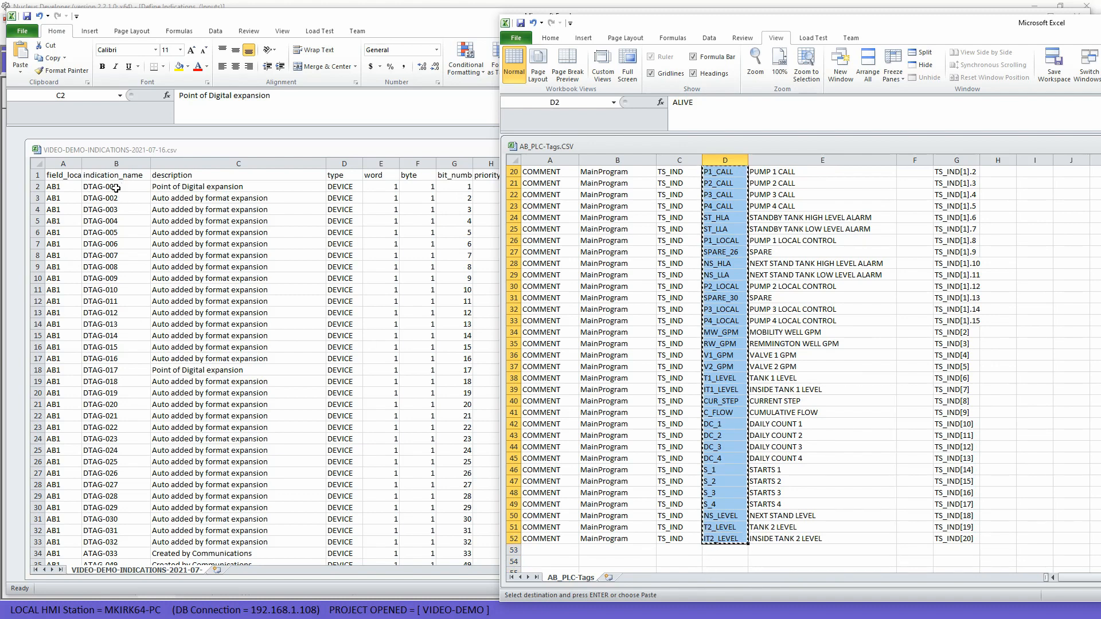
pyautogui.click(116, 188)
pyautogui.hotkey('ctrl', 'v')
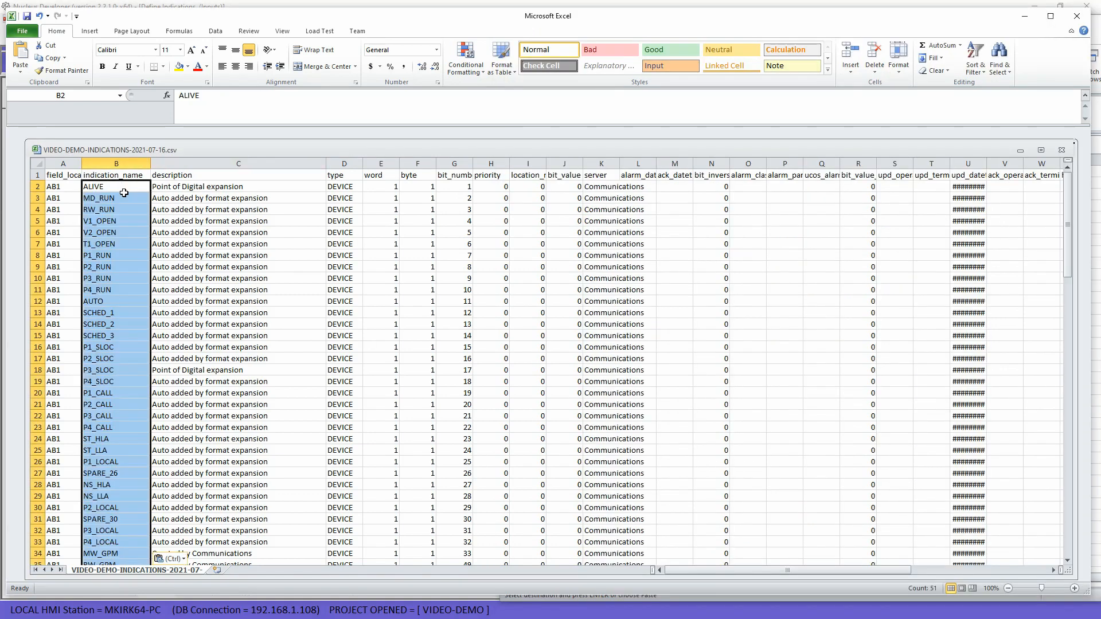
# Step: Copy the tag descriptions in E2:E52 of AB_PLC-Tags.CSV into the description column of the exported indications file, starting at C2
pyautogui.hotkey('alt', 'Tab')
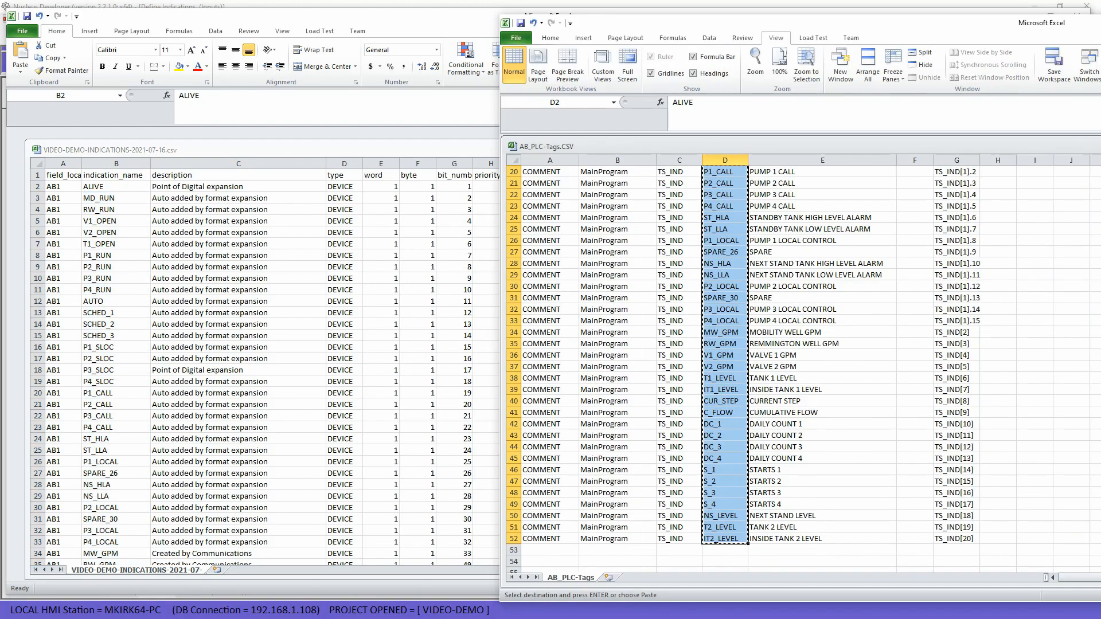
pyautogui.click(814, 265)
pyautogui.scroll(6, 814, 269)
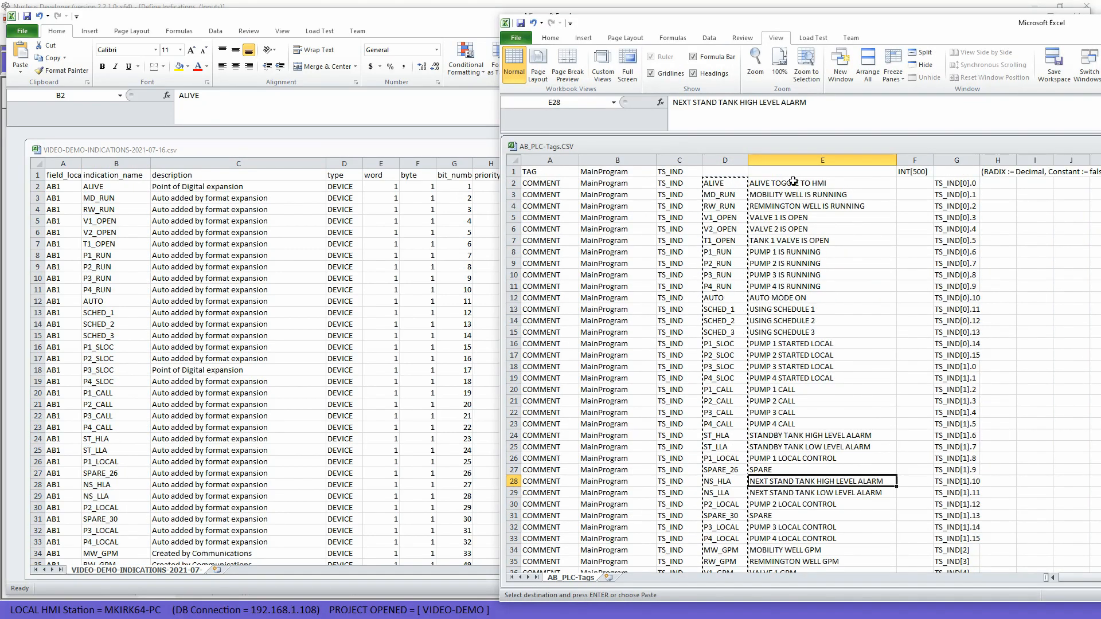
pyautogui.moveTo(789, 183); pyautogui.dragTo(792, 550)
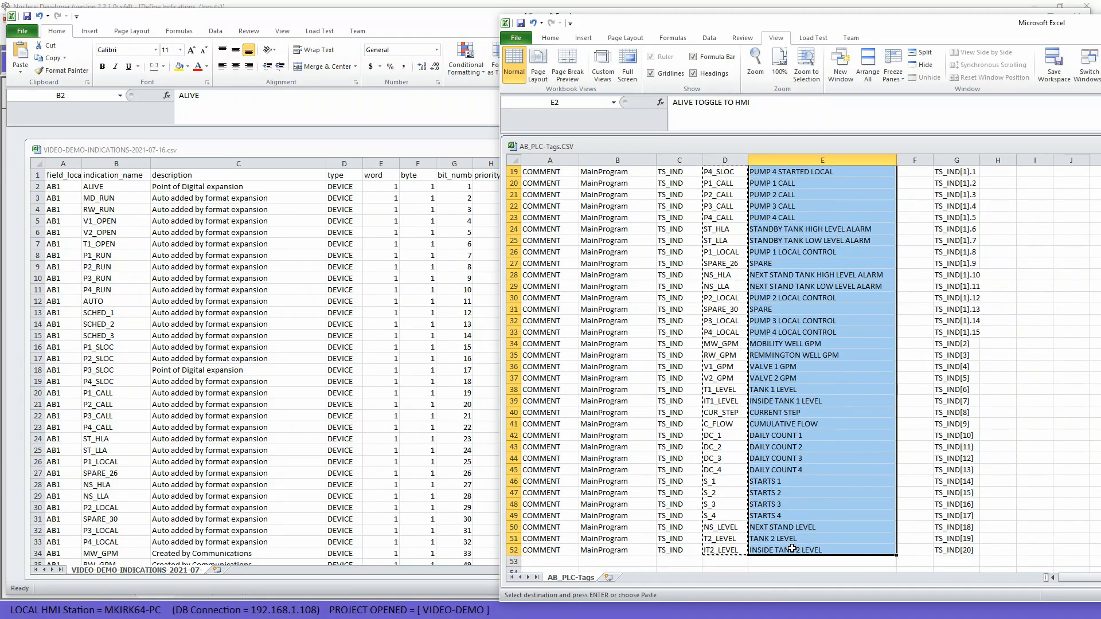
pyautogui.hotkey('ctrl', 'c')
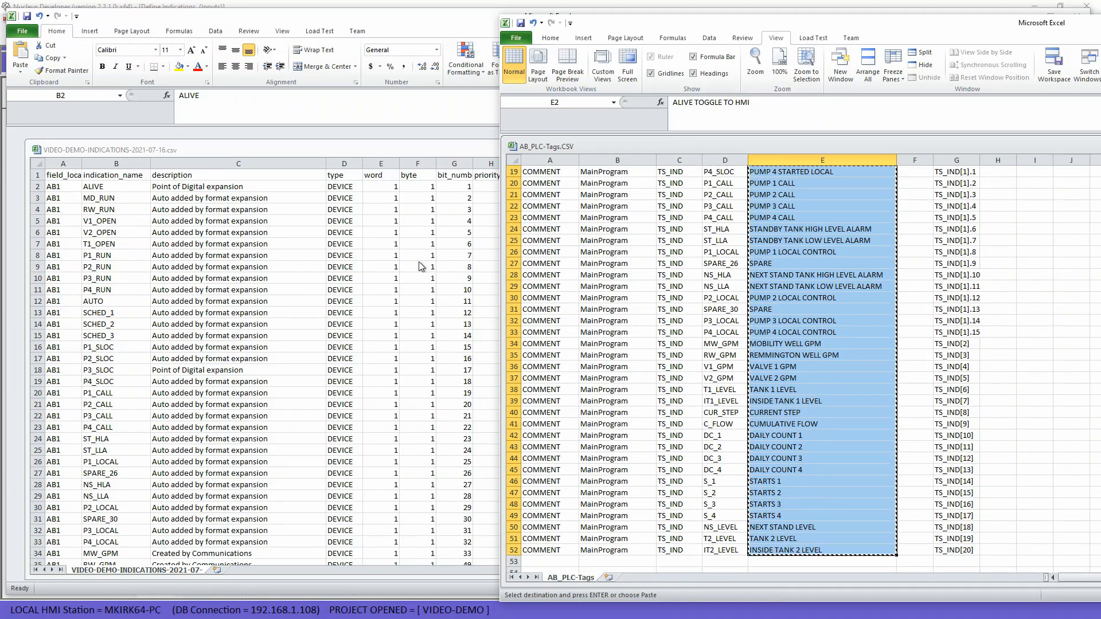
pyautogui.click(194, 192)
pyautogui.click(202, 188)
pyautogui.hotkey('ctrl', 'v')
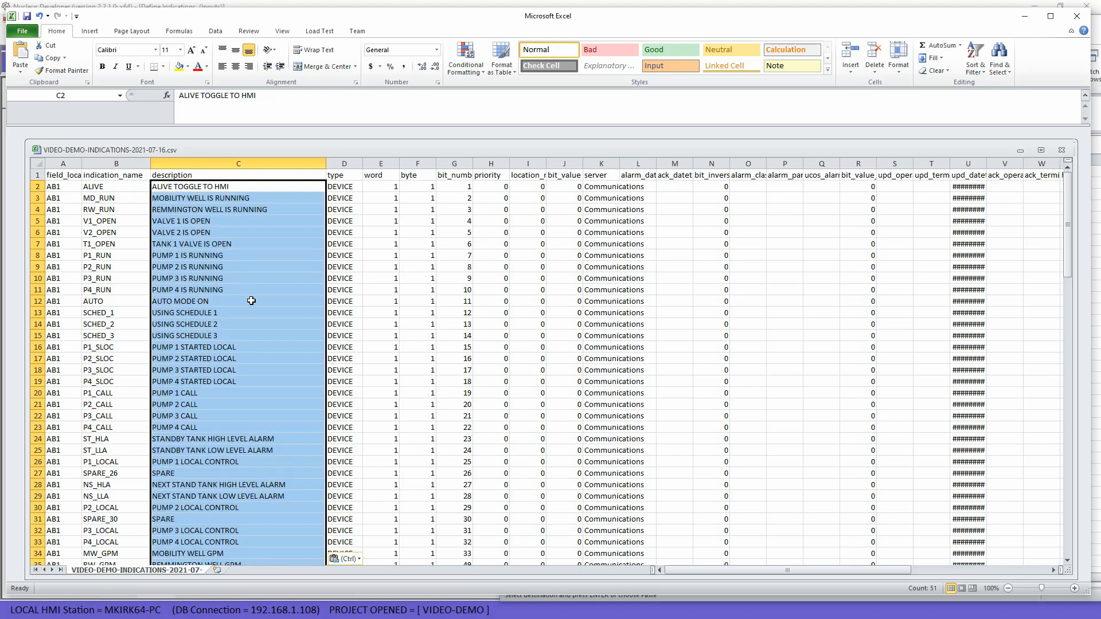
# Step: Check the replaced AB1 names and descriptions, and close VIDEO-DEMO-INDICATIONS-2021-07-16.csv with its changes saved in CSV format
pyautogui.scroll(-4, 253, 345)
pyautogui.scroll(-6, 251, 373)
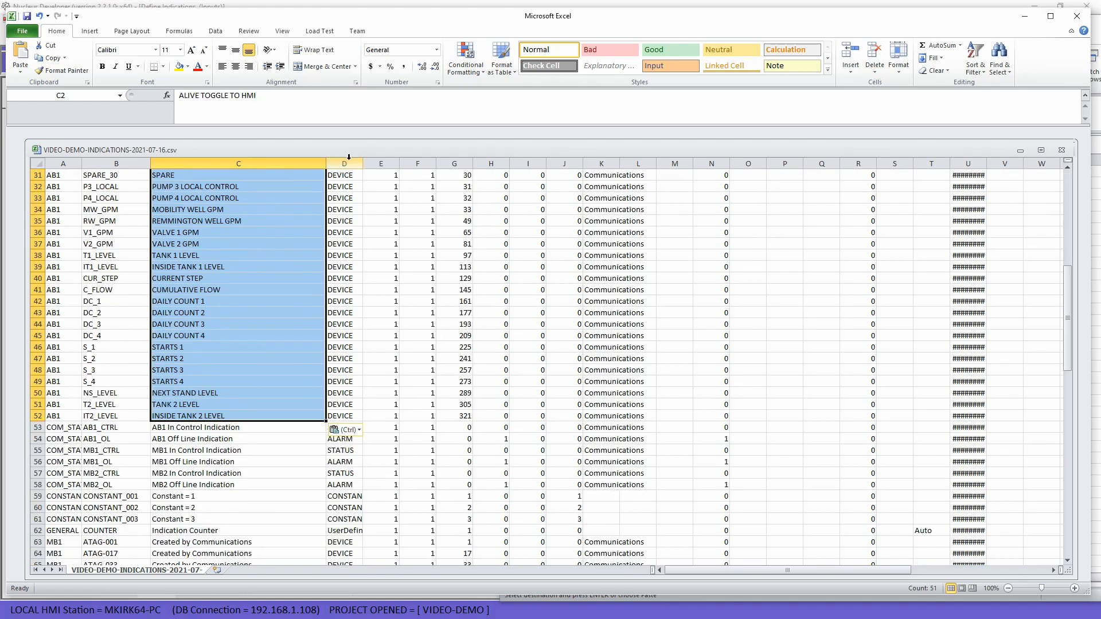
pyautogui.click(115, 315)
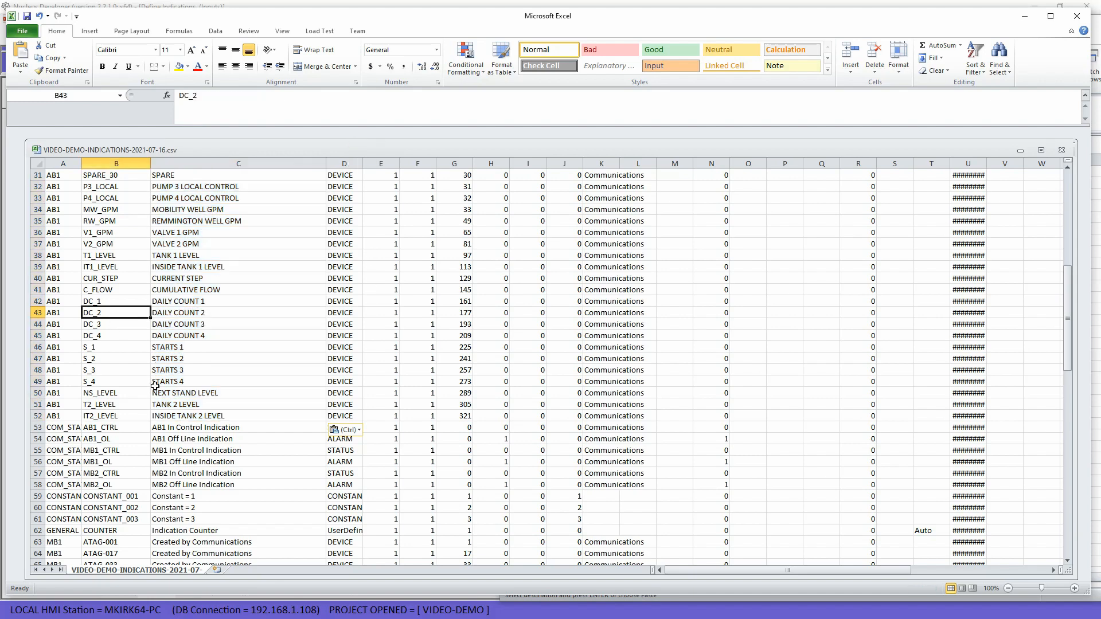
pyautogui.scroll(10, 238, 374)
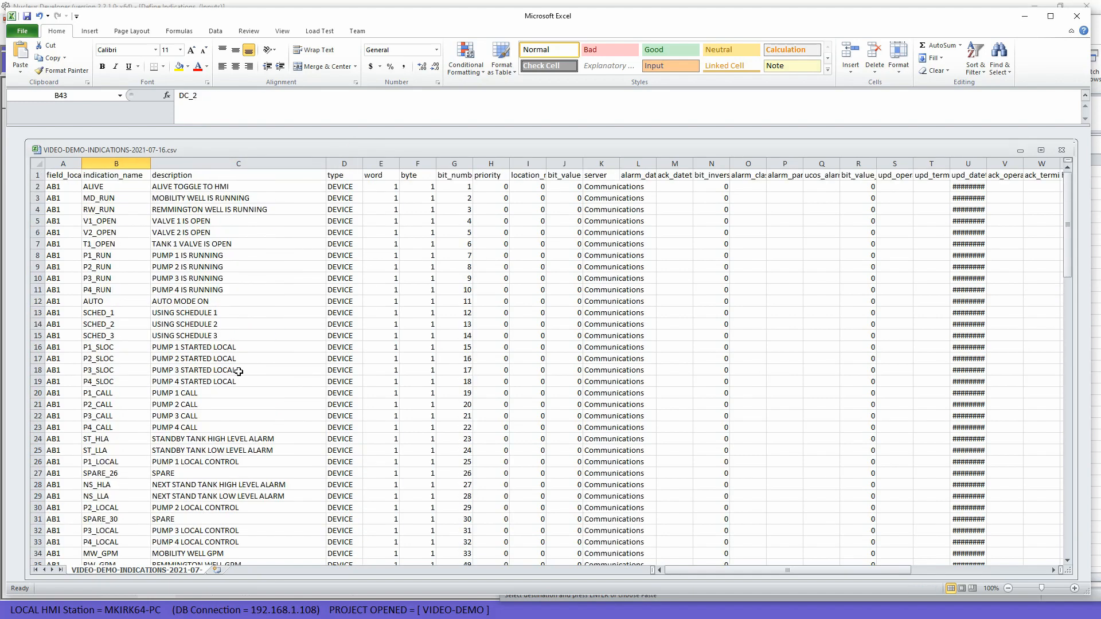
pyautogui.click(1062, 151)
pyautogui.click(500, 334)
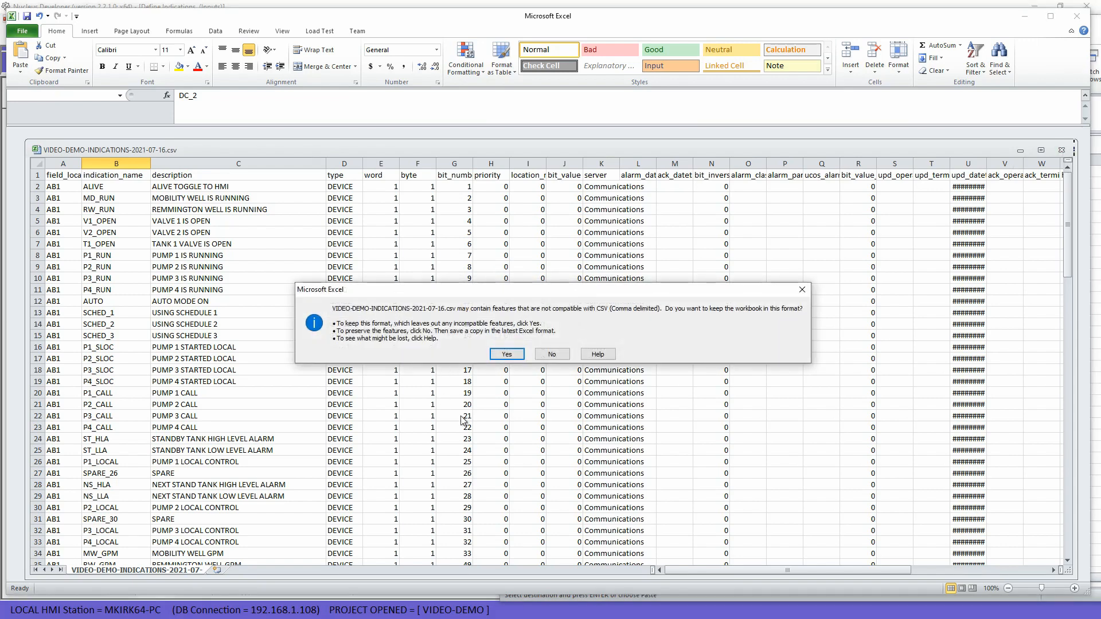
pyautogui.click(509, 355)
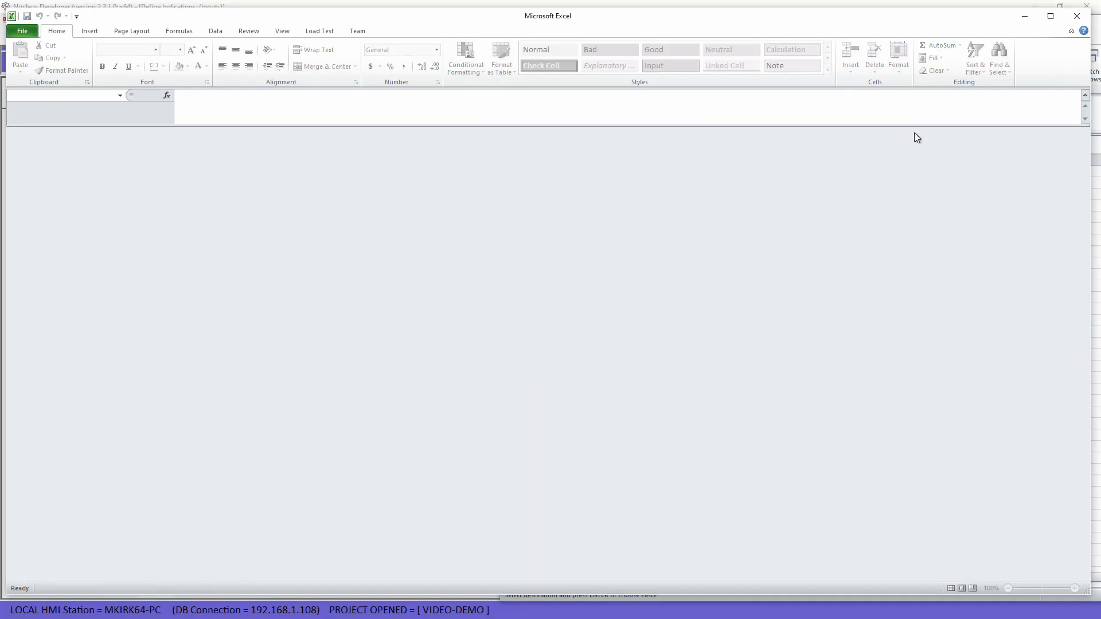
# Step: Clear the Excel windows away and import VIDEO-DEMO-INDICATIONS-2021-07-16.csv from the docs folder into the indications table in Nucleus Developer
pyautogui.click(1024, 22)
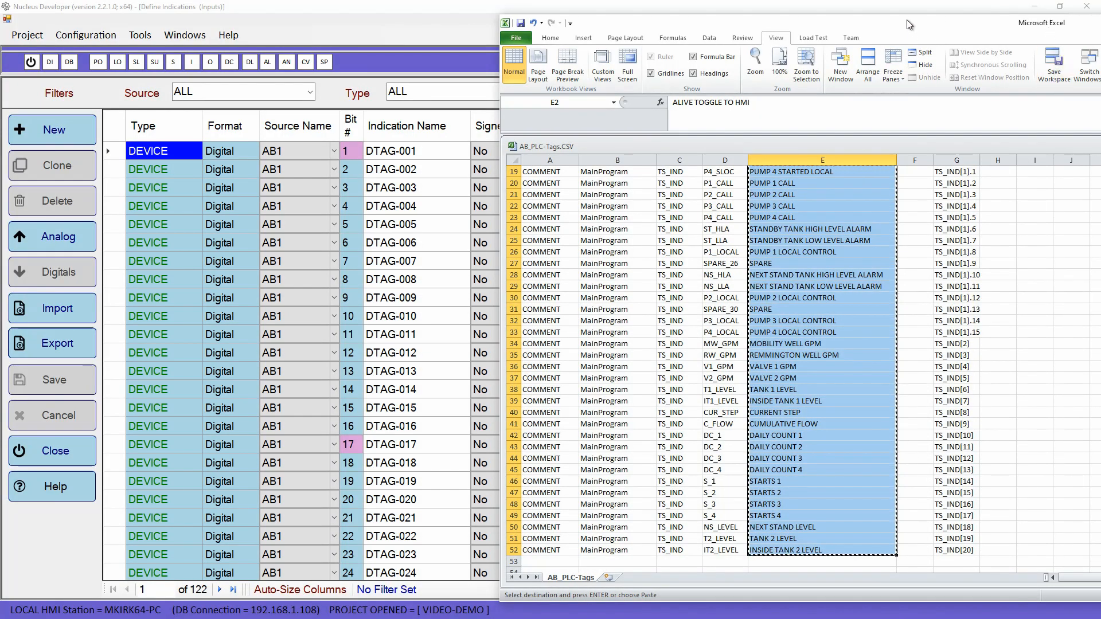
pyautogui.moveTo(908, 21); pyautogui.dragTo(1100, 22)
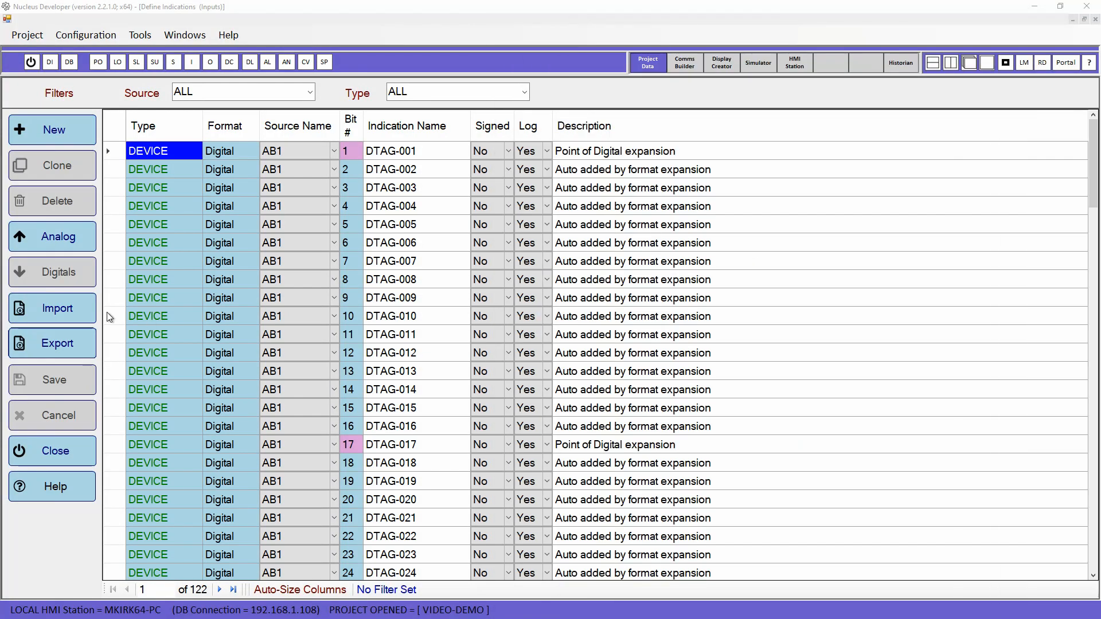
pyautogui.click(54, 307)
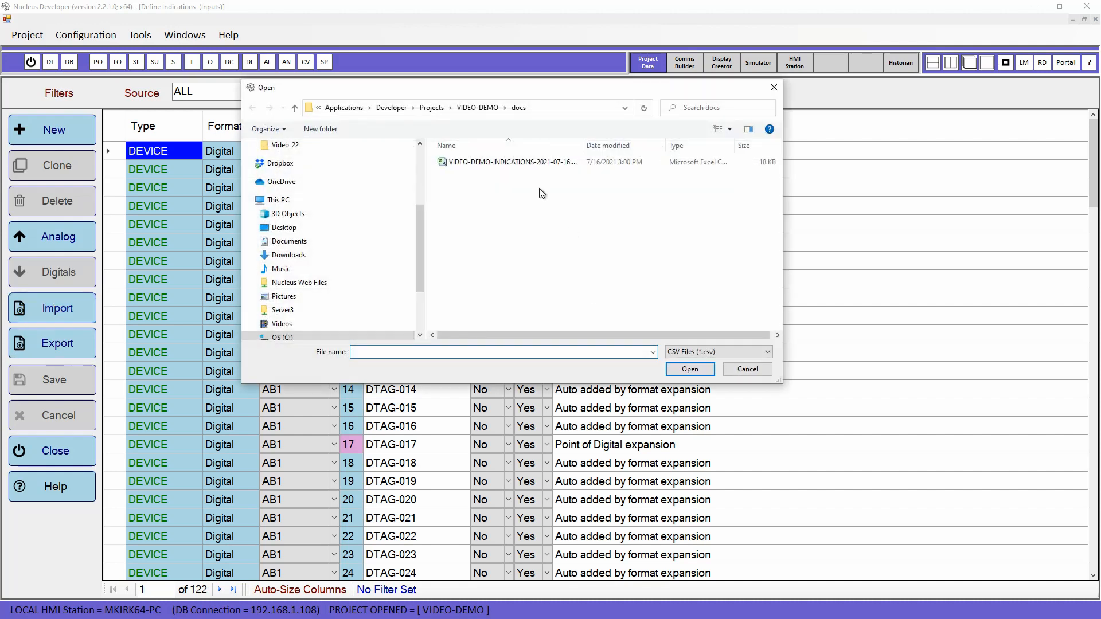
pyautogui.click(541, 162)
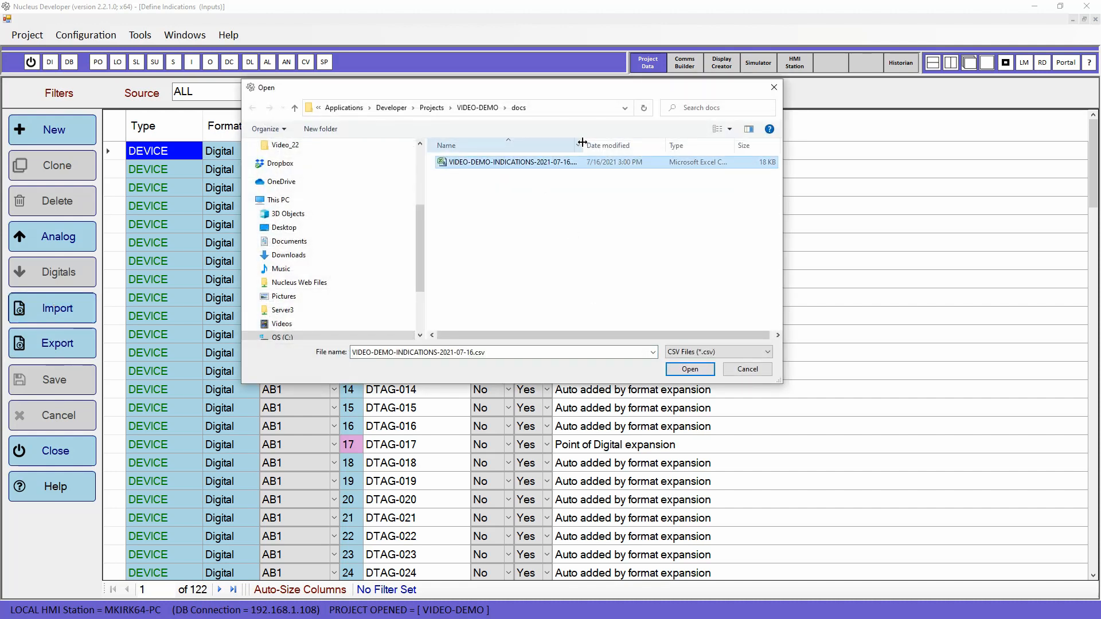
pyautogui.moveTo(582, 142); pyautogui.dragTo(605, 143)
pyautogui.doubleClick(562, 163)
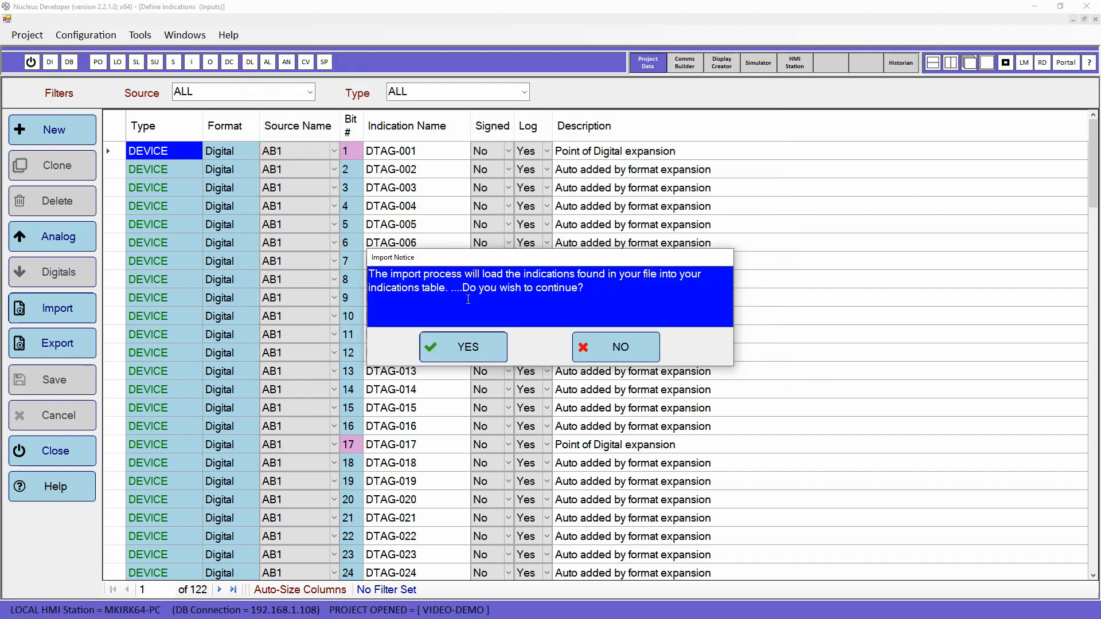
pyautogui.click(467, 350)
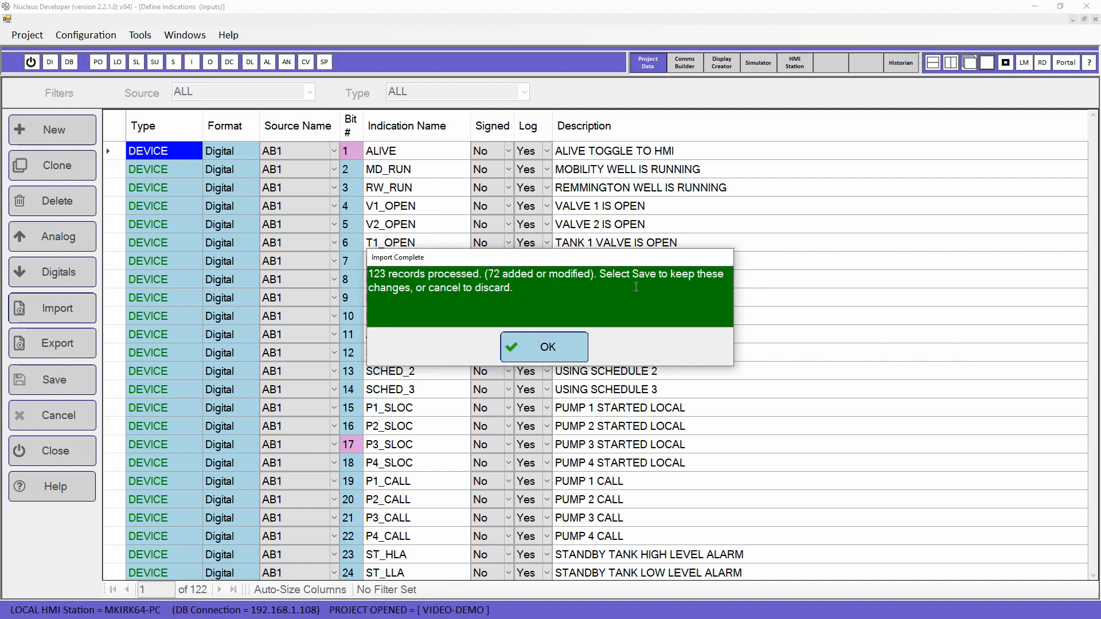
pyautogui.click(545, 347)
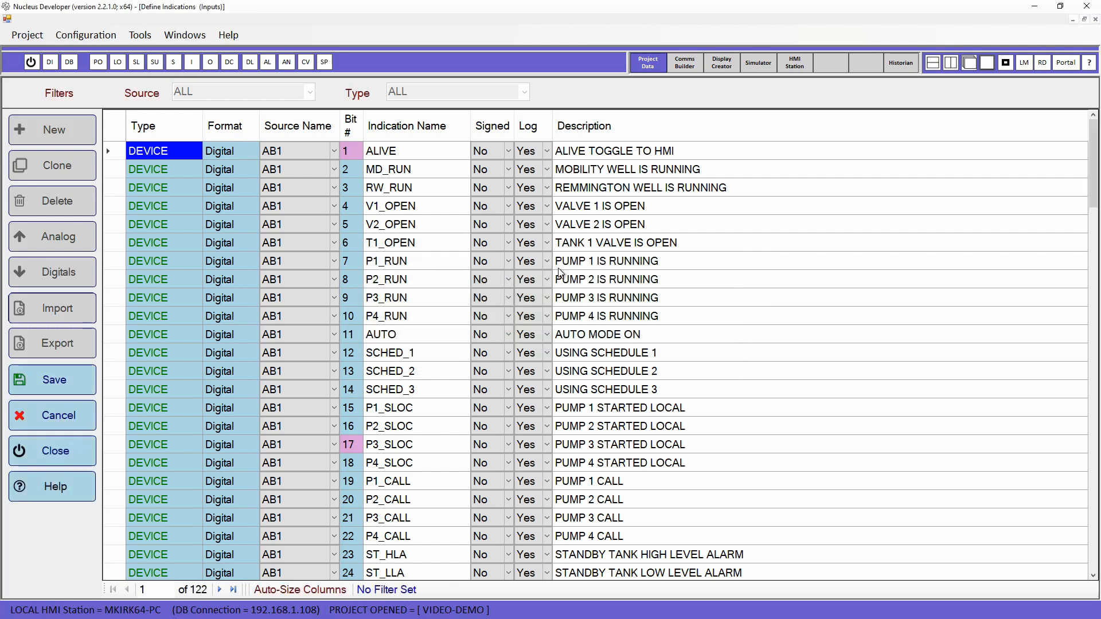
# Step: Review the imported AB1 indication names and descriptions, from the digital points through the Analog16 points ending at IT2_LEVEL
pyautogui.click(399, 151)
pyautogui.scroll(-5, 423, 348)
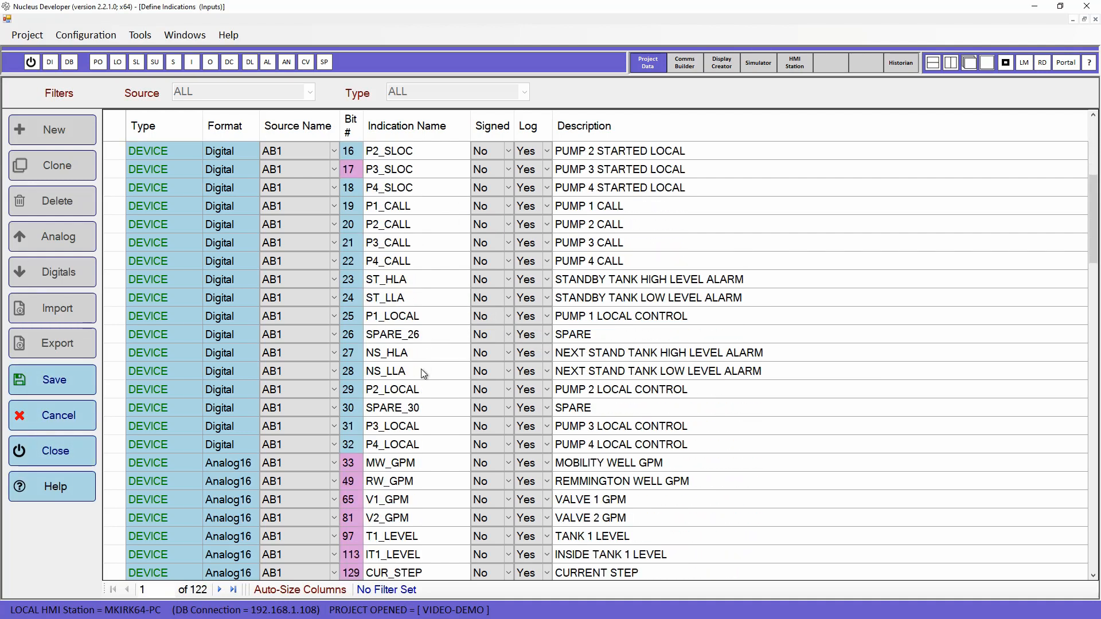
pyautogui.scroll(-1, 421, 370)
pyautogui.click(420, 394)
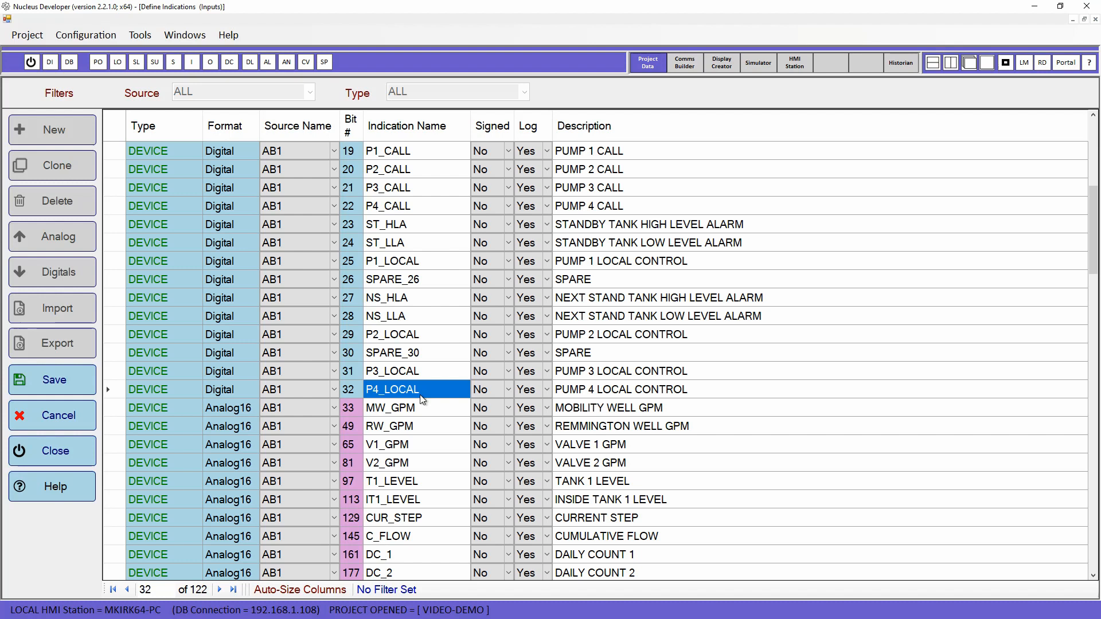
pyautogui.click(629, 395)
pyautogui.click(459, 408)
pyautogui.scroll(-4, 447, 463)
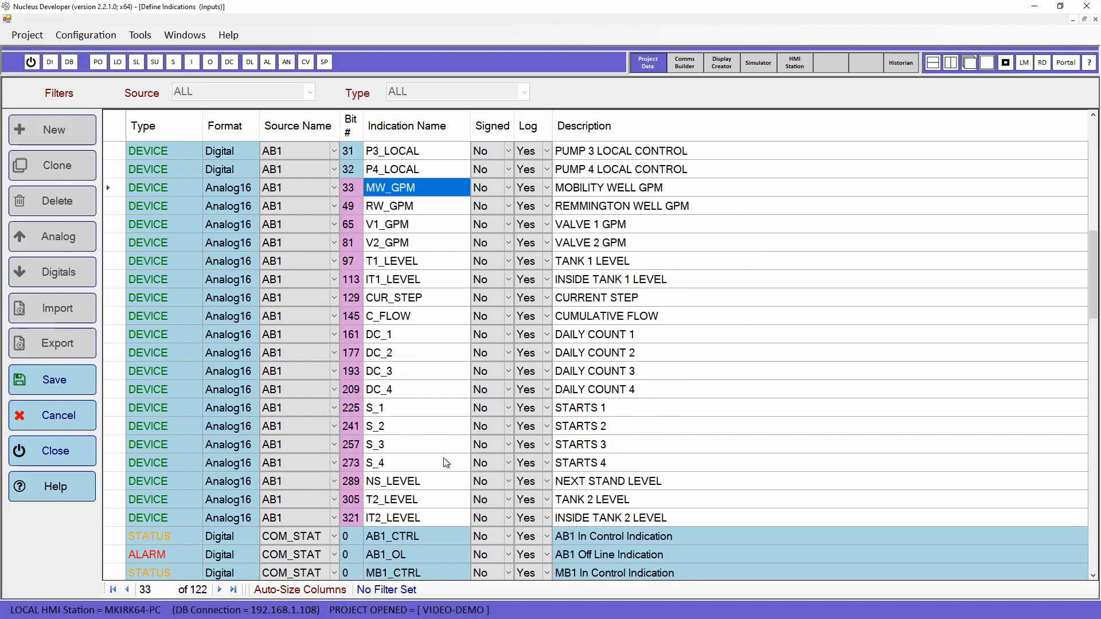
pyautogui.click(423, 523)
pyautogui.click(418, 499)
pyautogui.click(415, 483)
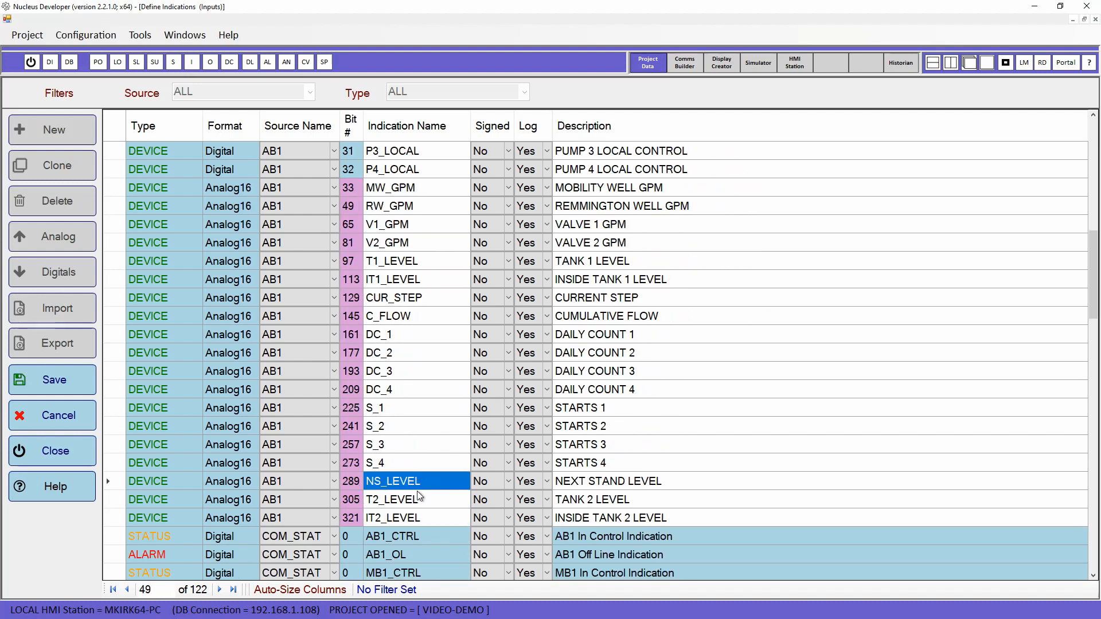
pyautogui.click(420, 499)
pyautogui.click(422, 515)
pyautogui.click(607, 519)
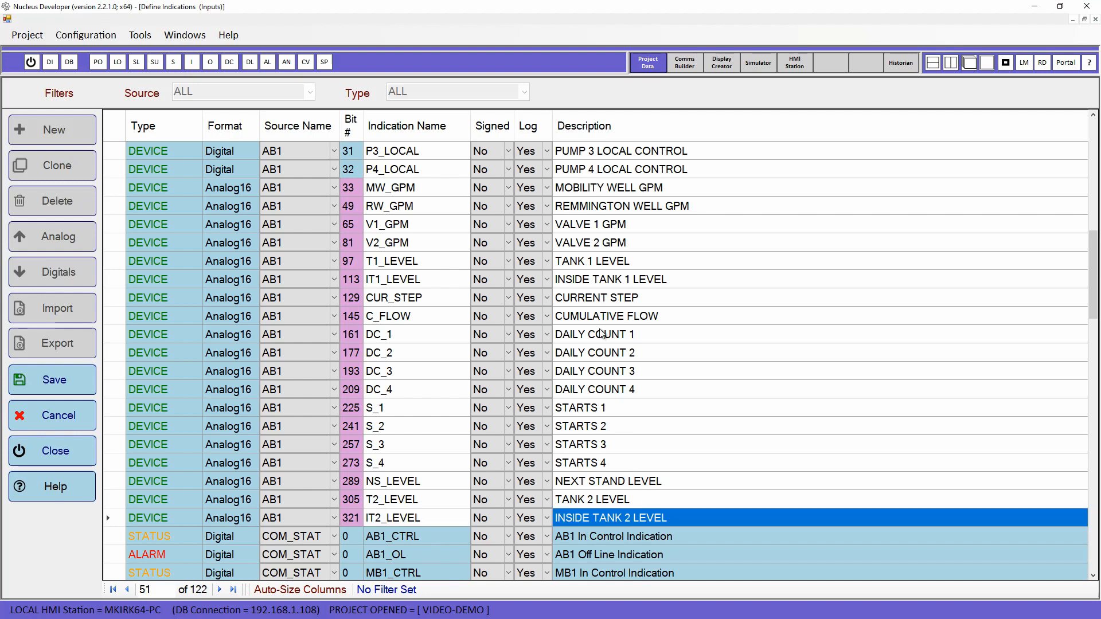
pyautogui.click(286, 335)
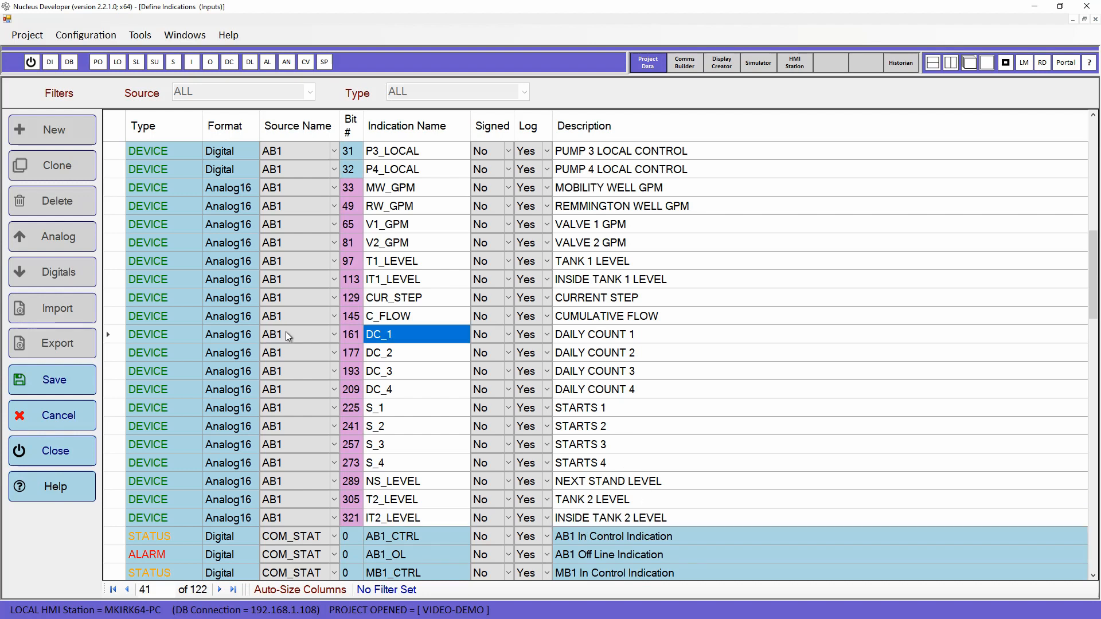
# Step: Save the imported indications and check the saved AB1 names, types and descriptions in the list
pyautogui.click(56, 382)
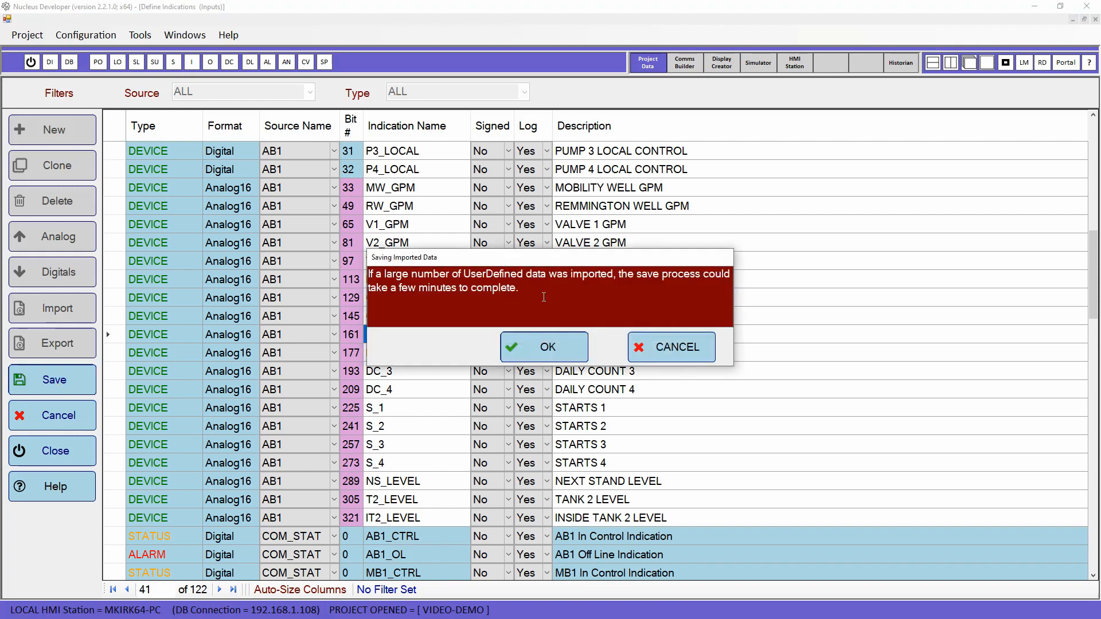
pyautogui.click(542, 353)
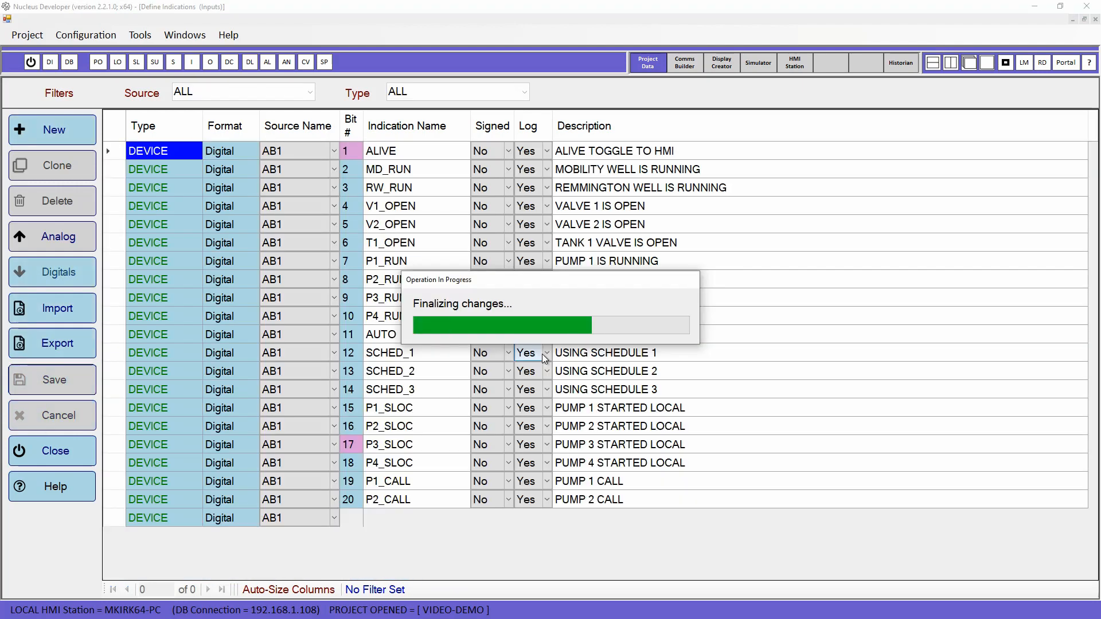
pyautogui.click(617, 156)
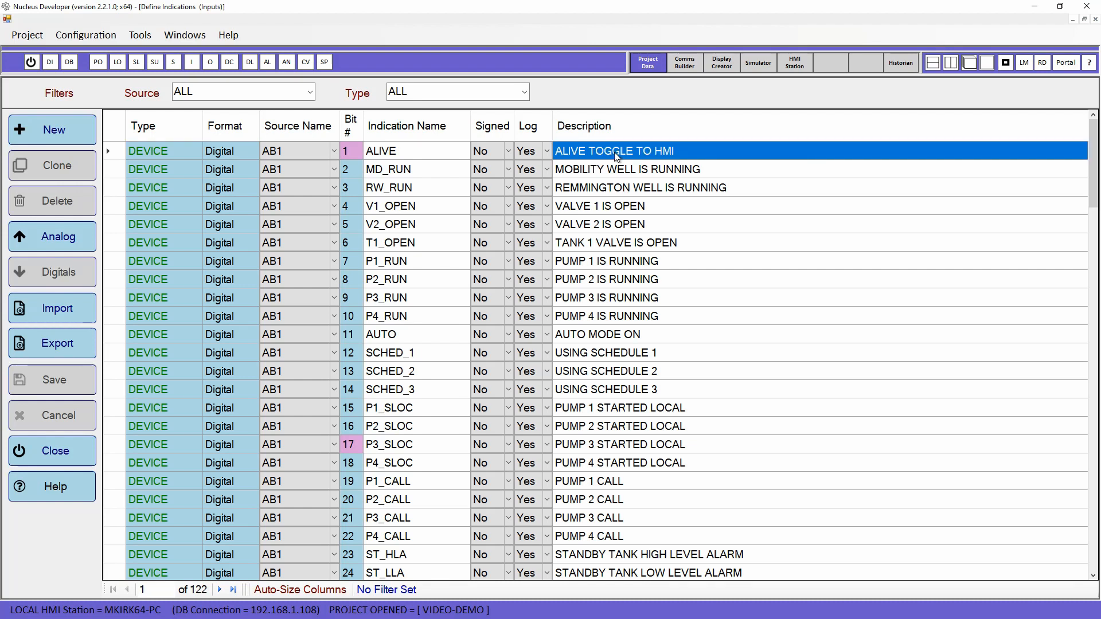
pyautogui.scroll(-5, 428, 352)
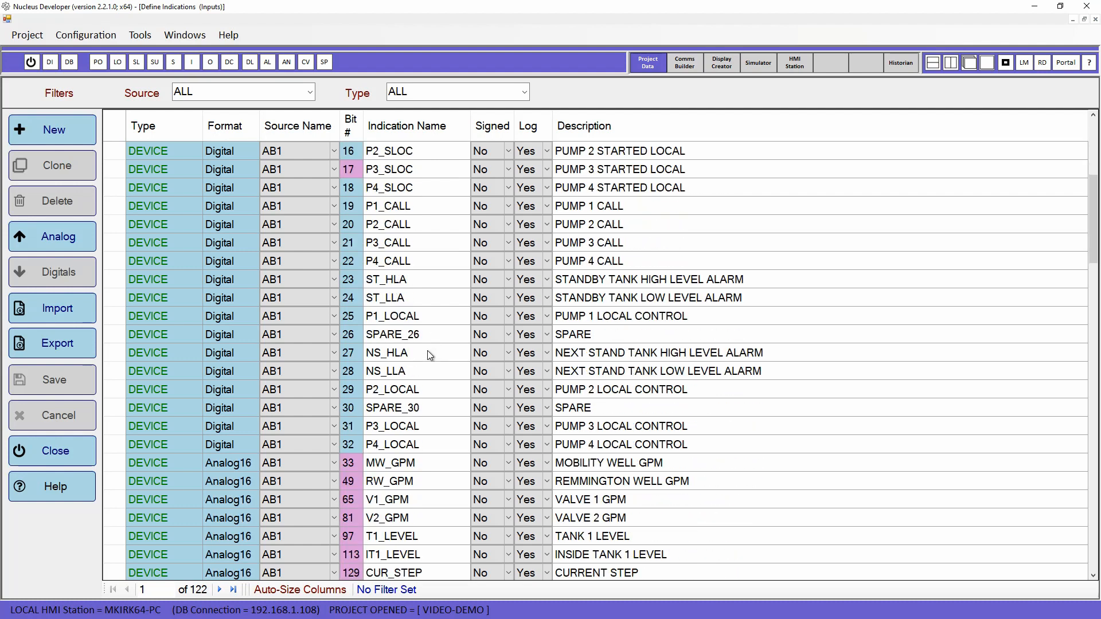
pyautogui.click(148, 274)
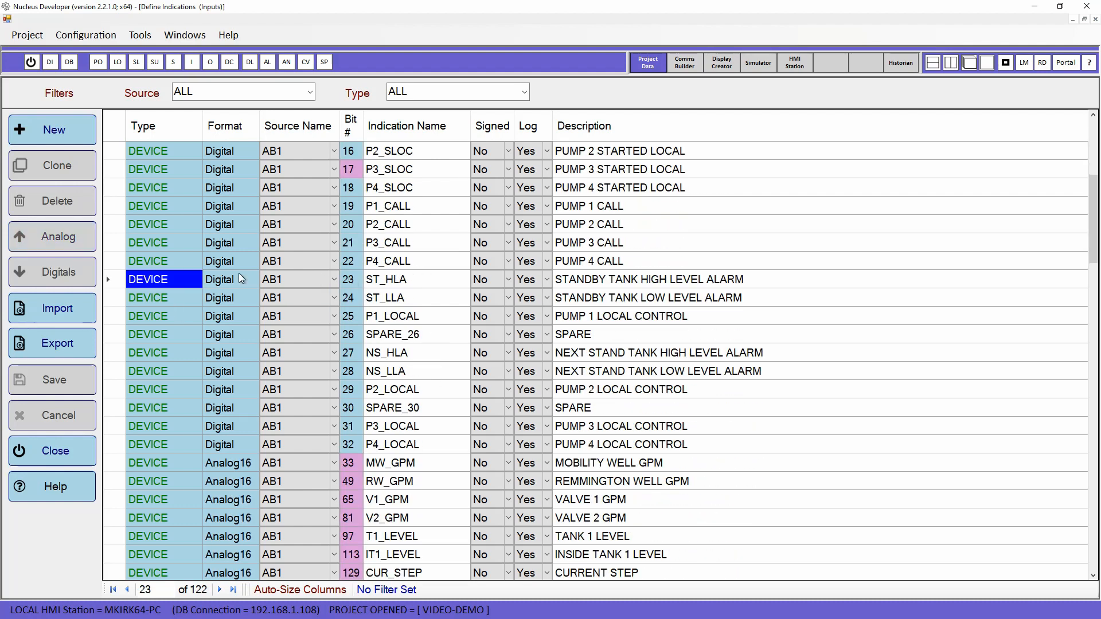
pyautogui.click(393, 170)
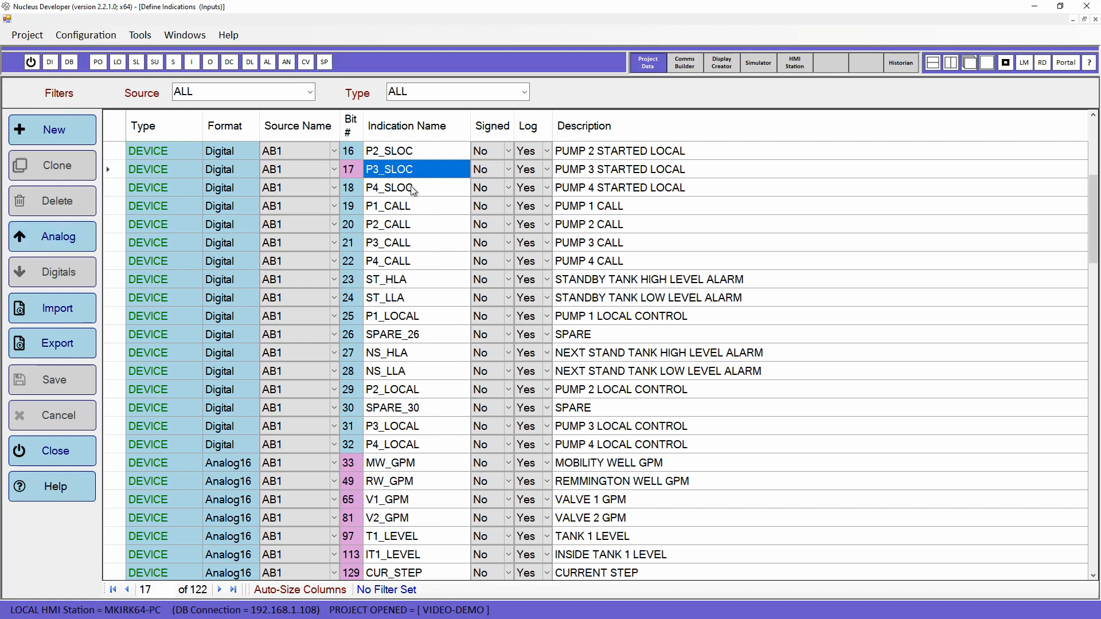
# Step: Switch to Comms Builder and examine the read indication words and write control words settings of the AB1 link
pyautogui.click(687, 64)
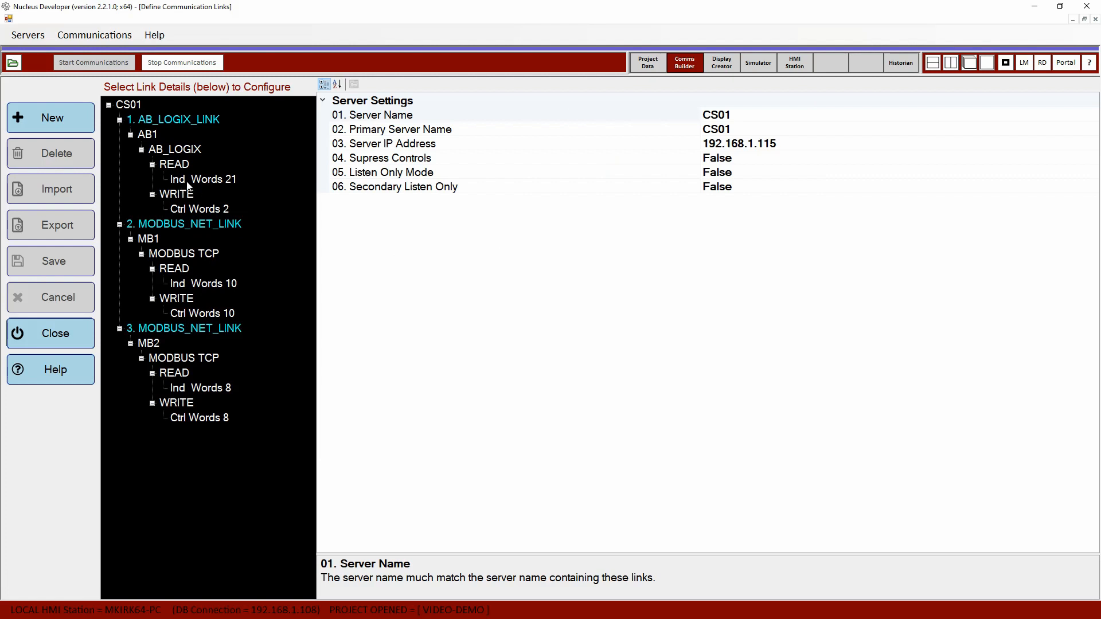
pyautogui.click(189, 180)
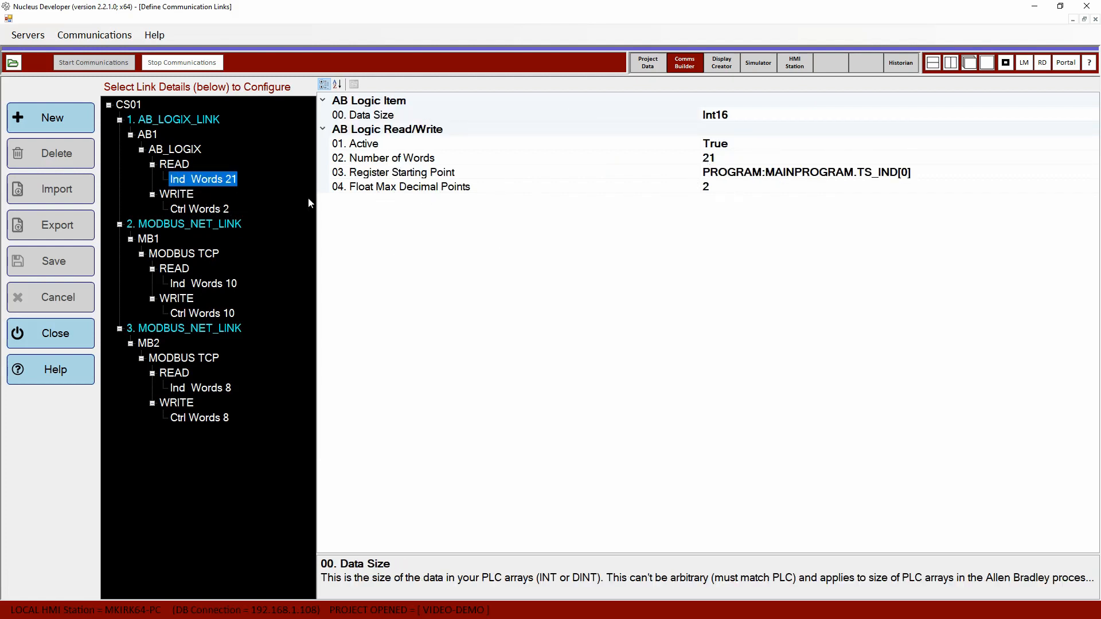
pyautogui.click(219, 214)
pyautogui.click(211, 182)
# Step: Return to Project Data, select the P3_SLOC indication at bit 17, and reposition the floating Define Indications window
pyautogui.click(648, 62)
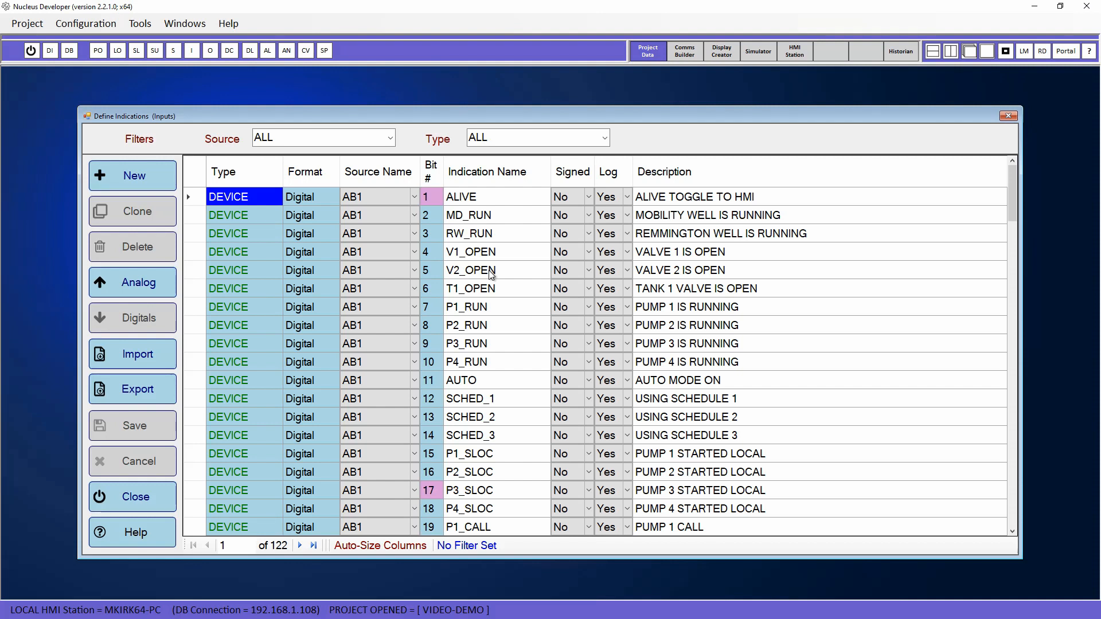
pyautogui.click(494, 195)
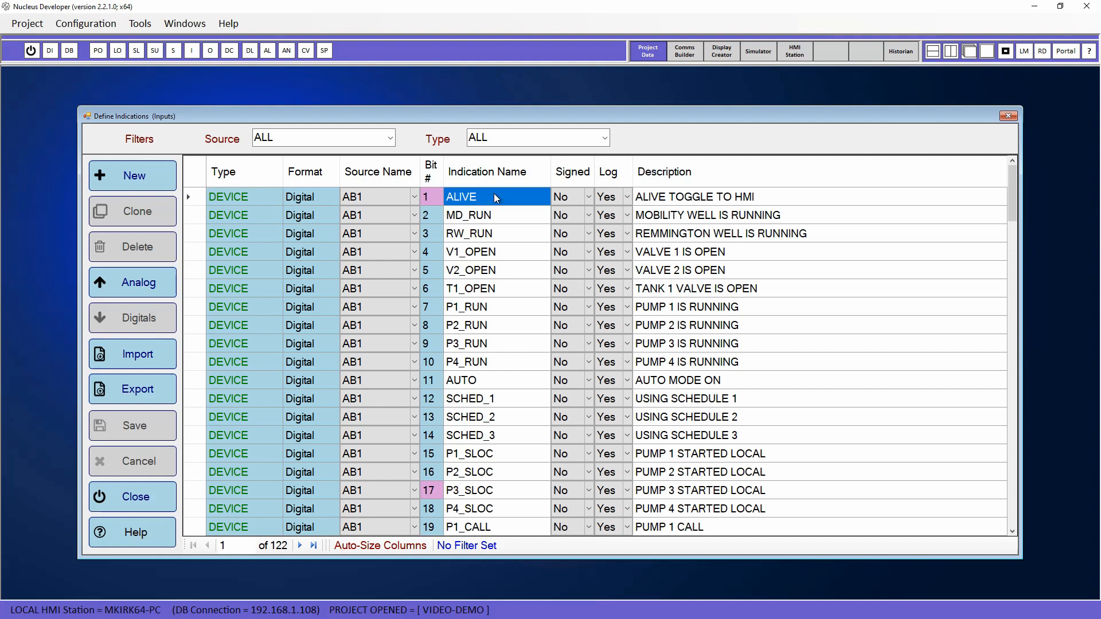
pyautogui.click(488, 491)
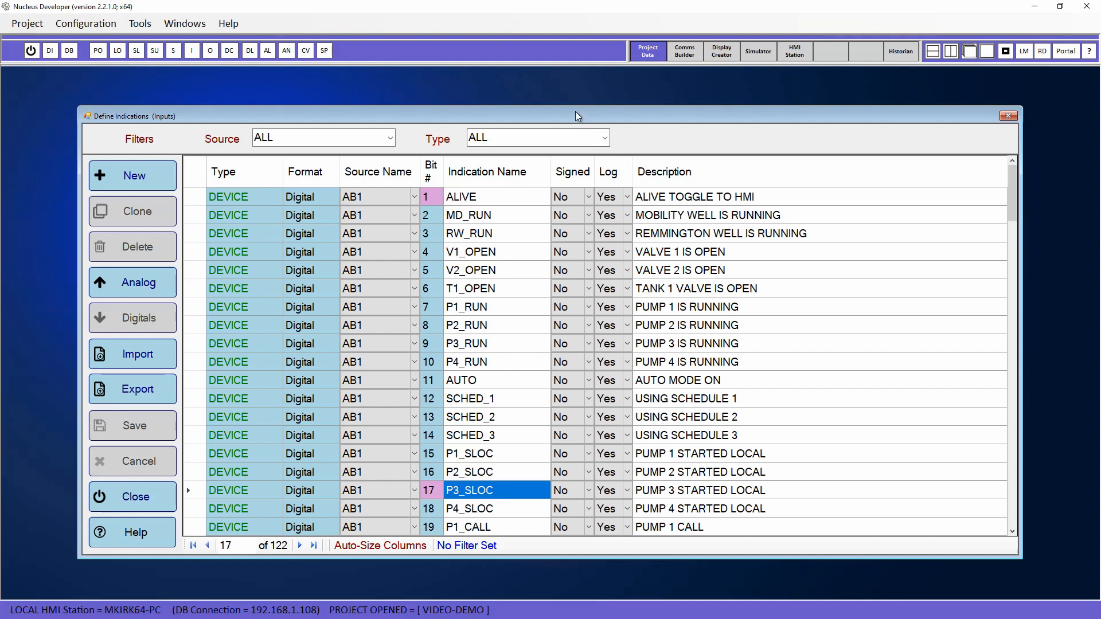
pyautogui.moveTo(576, 111); pyautogui.dragTo(541, 91)
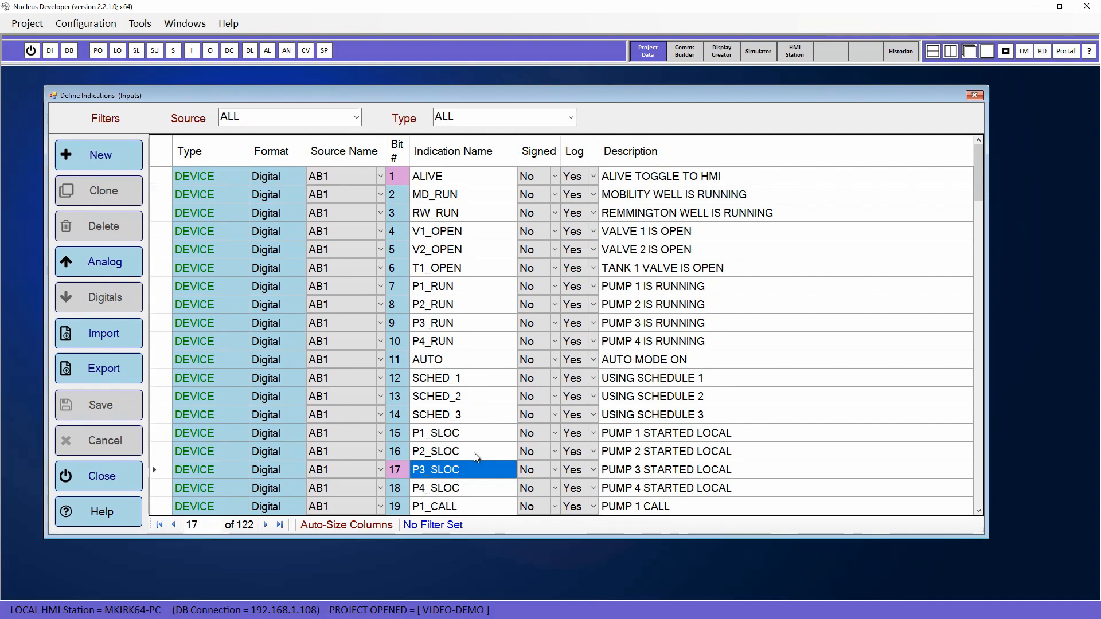
# Step: Review the full indication list, from the AB1 digital and analog points to the COM_STAT in-control status and off-line alarm entries
pyautogui.scroll(-5, 475, 460)
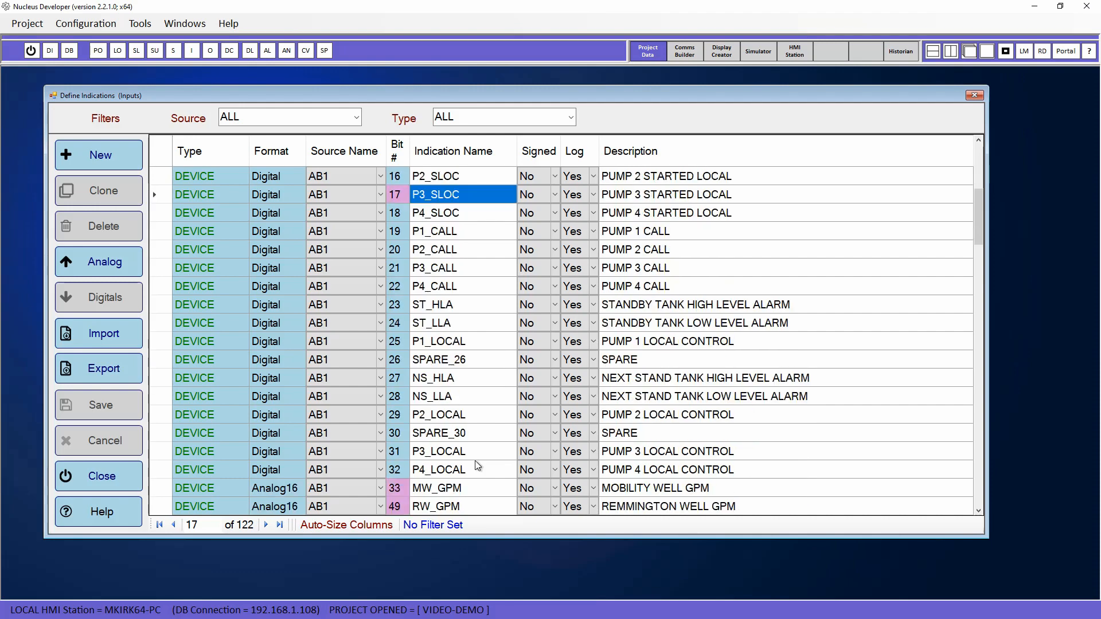
pyautogui.scroll(-7, 475, 462)
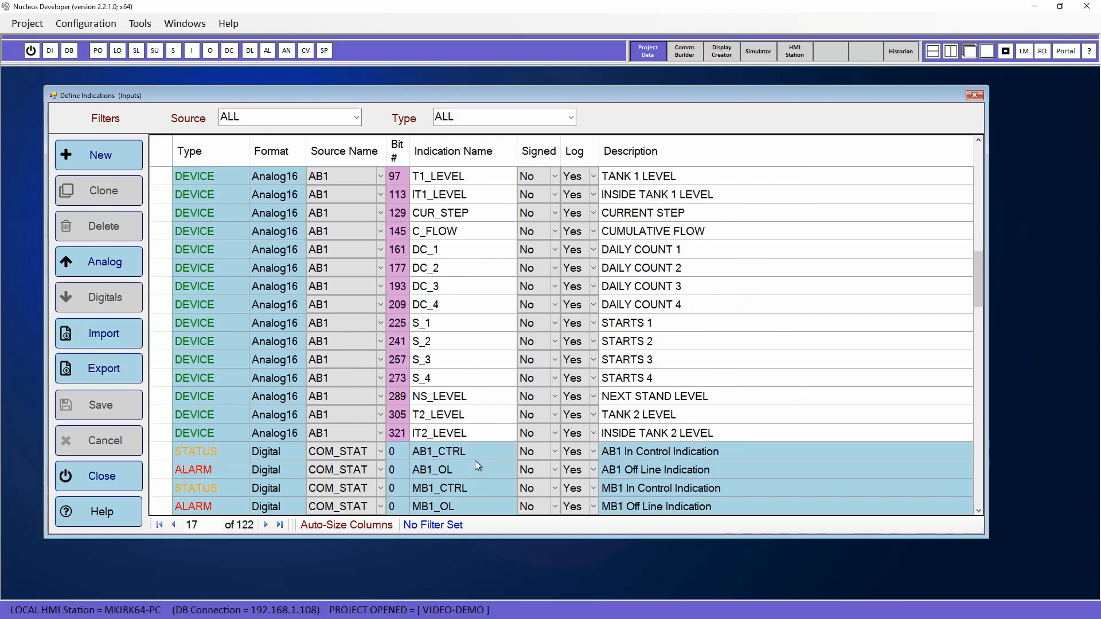
pyautogui.scroll(-2, 474, 460)
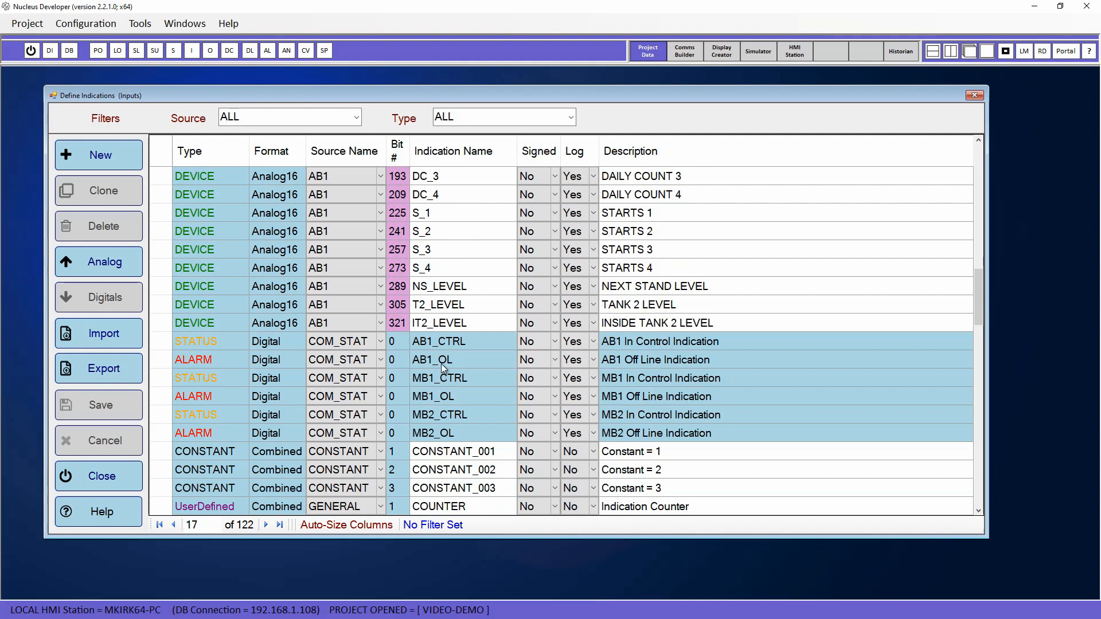
pyautogui.click(639, 365)
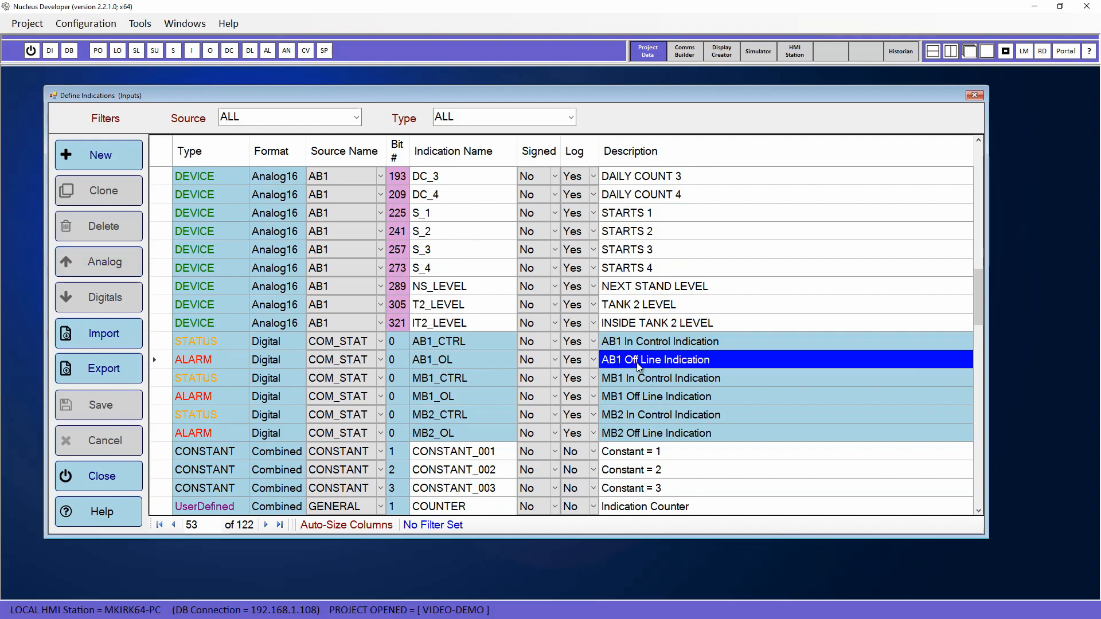
pyautogui.click(641, 393)
pyautogui.click(644, 437)
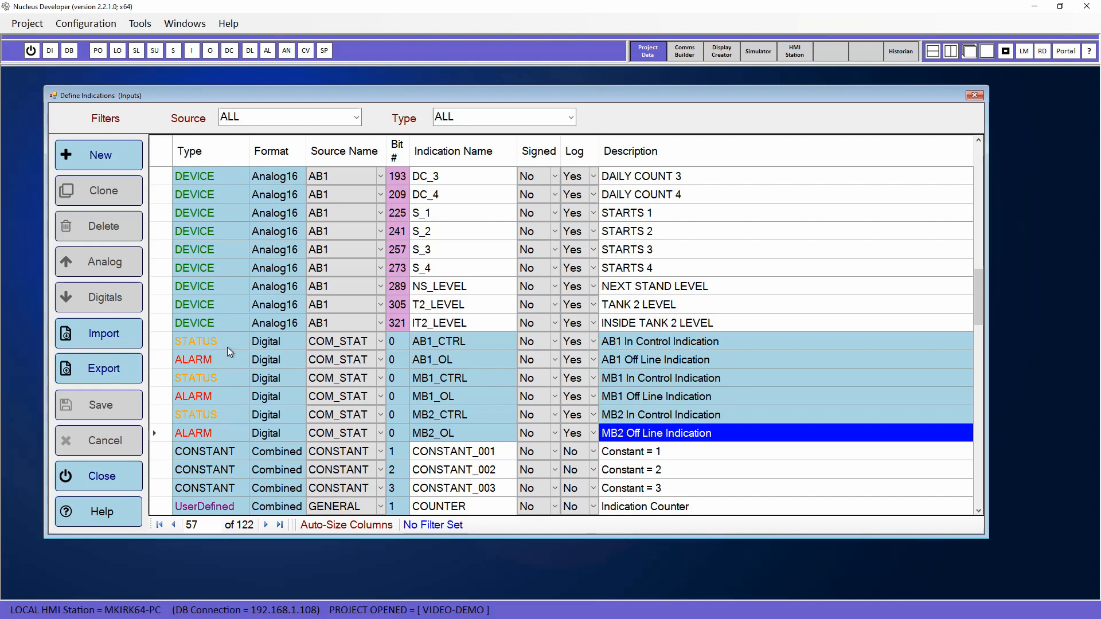
pyautogui.click(476, 319)
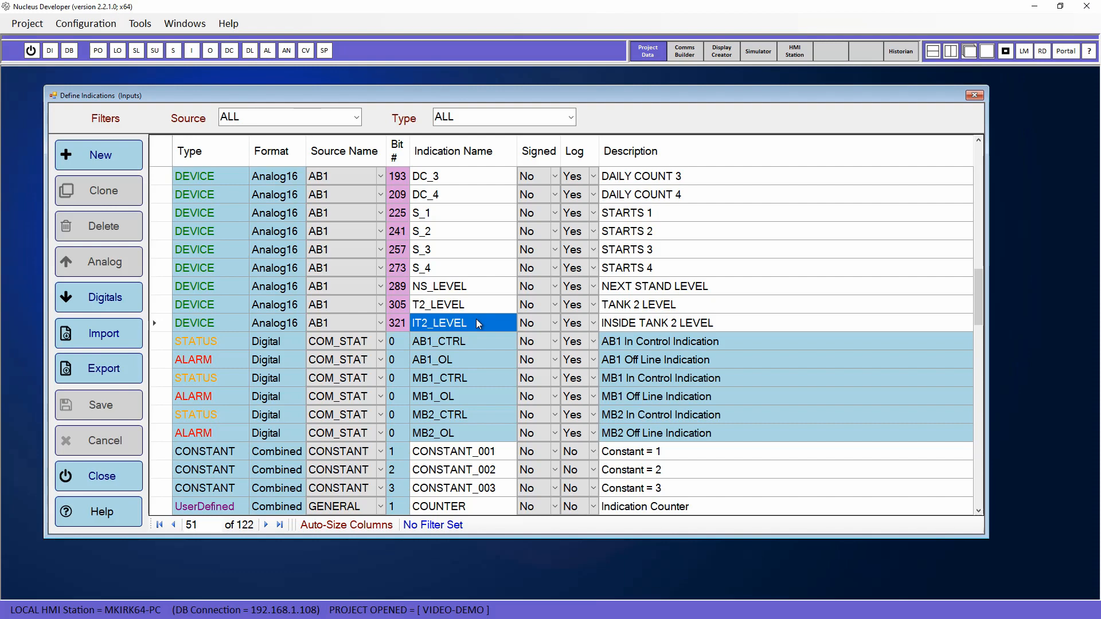
pyautogui.scroll(10, 477, 321)
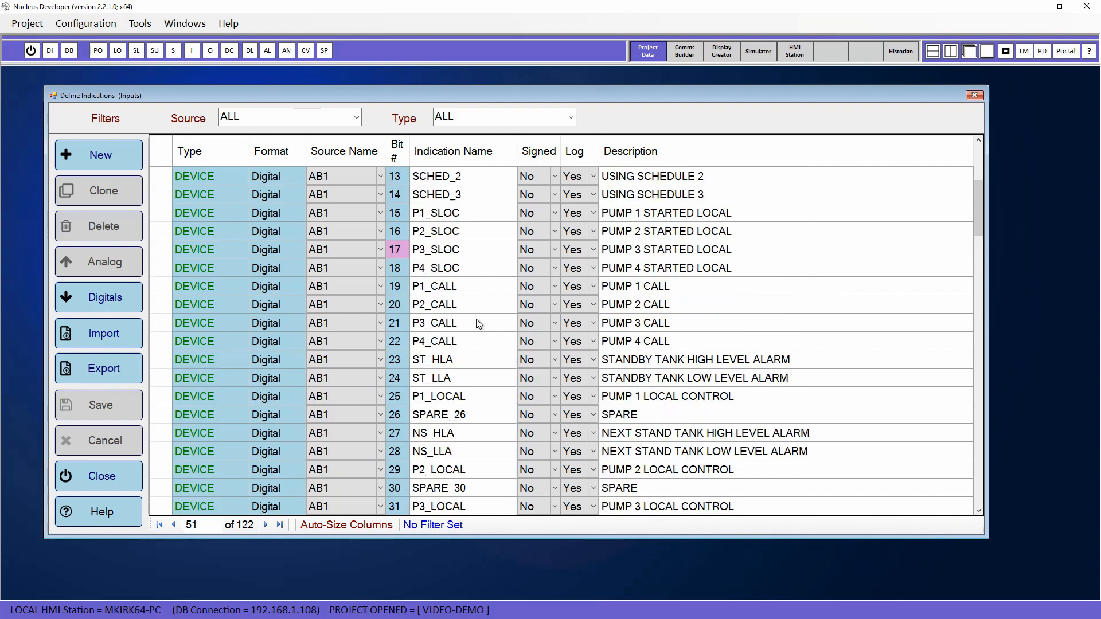
pyautogui.scroll(4, 479, 324)
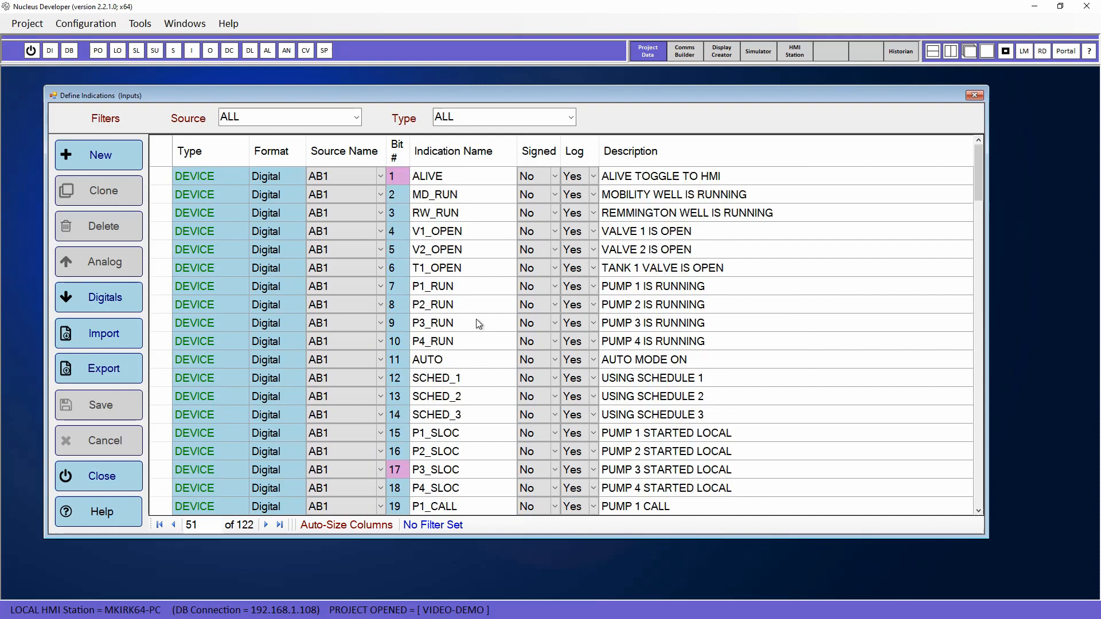
# Step: Switch to Comms Builder, close the communication link definitions, and open the communication link test for server group CS01
pyautogui.click(685, 51)
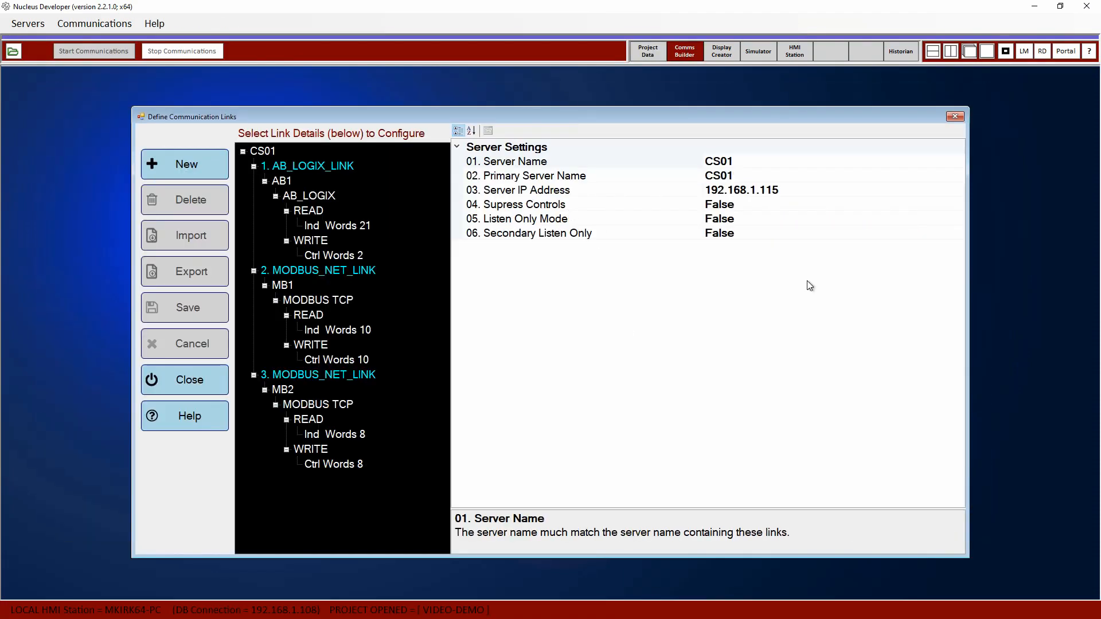
pyautogui.click(955, 117)
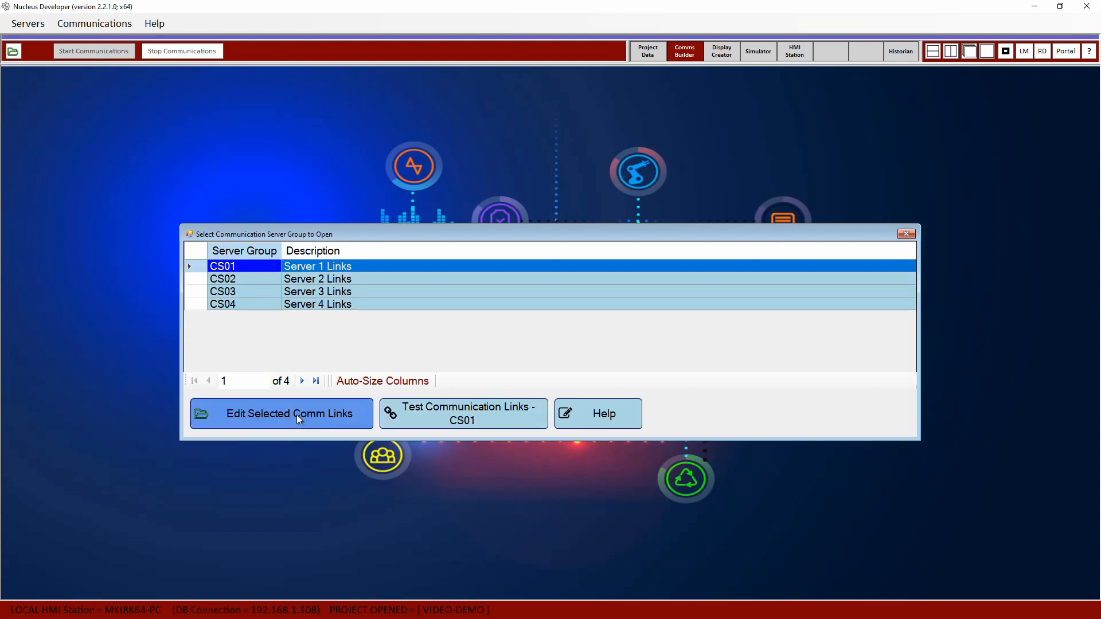
pyautogui.click(292, 415)
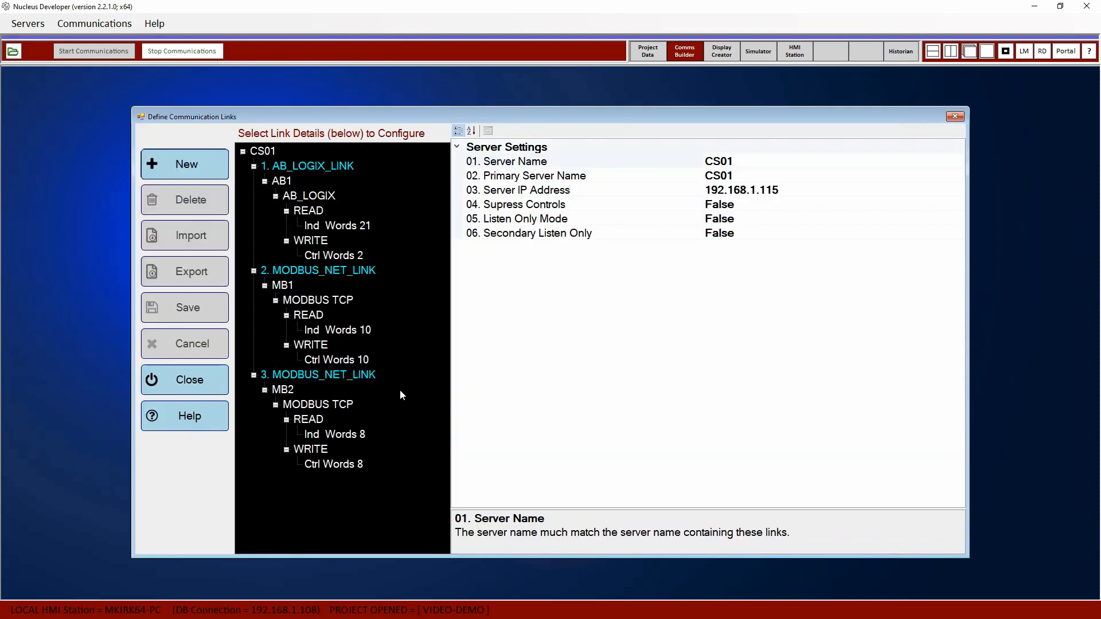
pyautogui.click(955, 117)
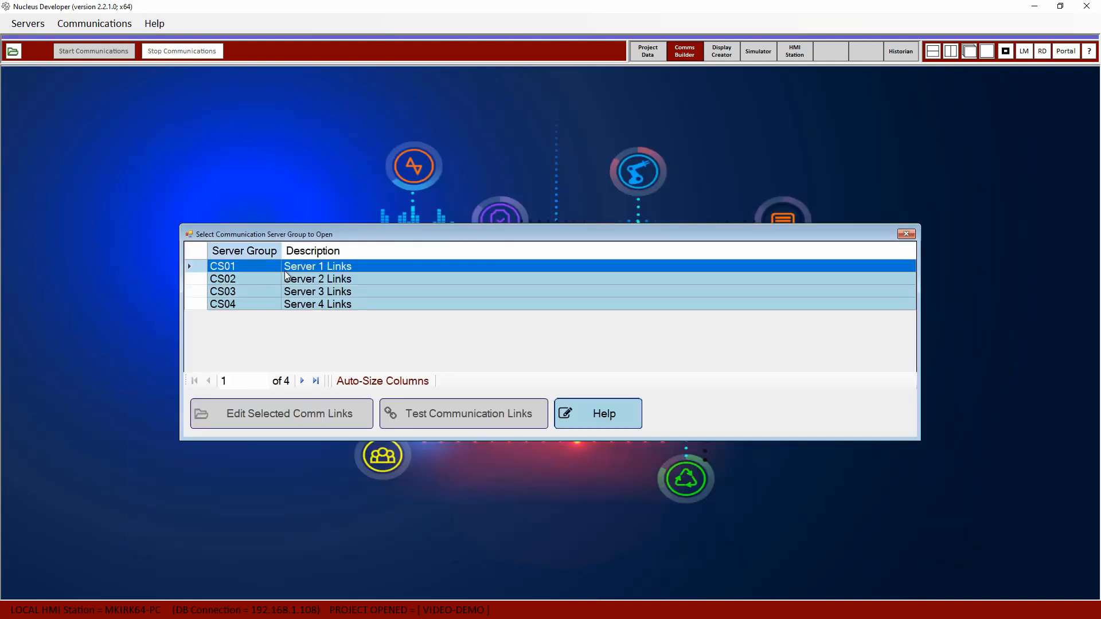
pyautogui.click(459, 413)
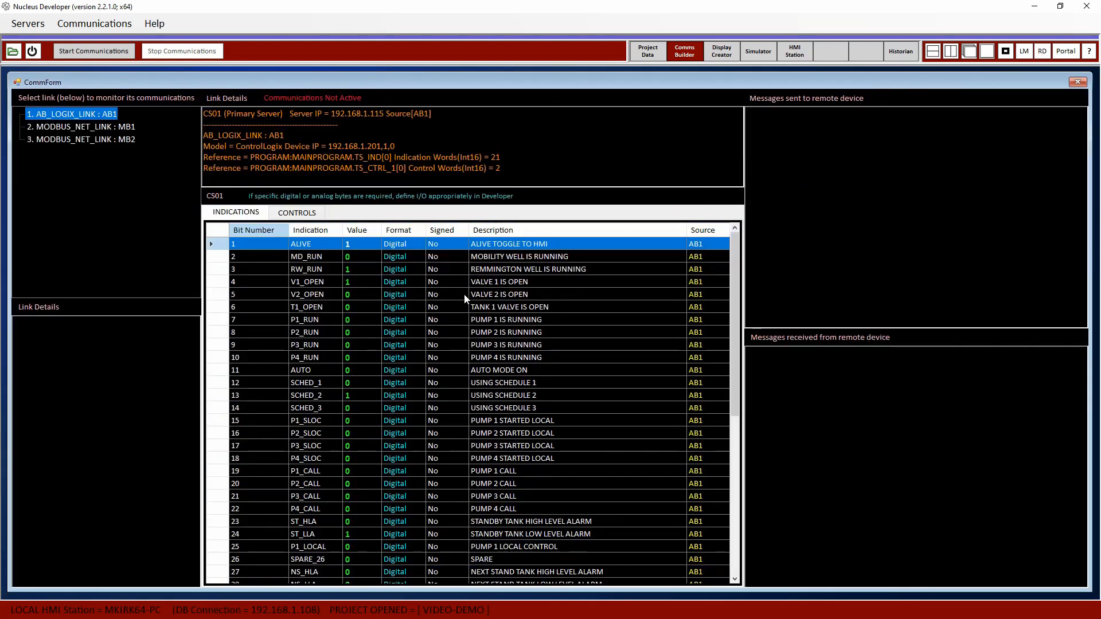
# Step: Start communications and monitor the live AB1 indication values for the pump run, schedule and pump call points
pyautogui.click(322, 342)
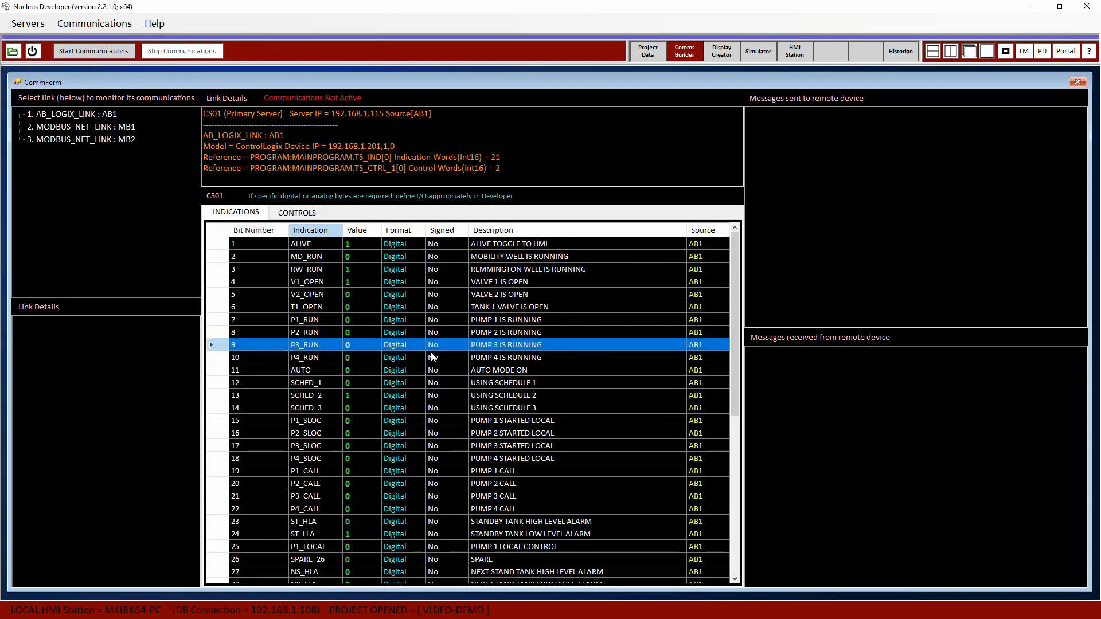
pyautogui.click(109, 52)
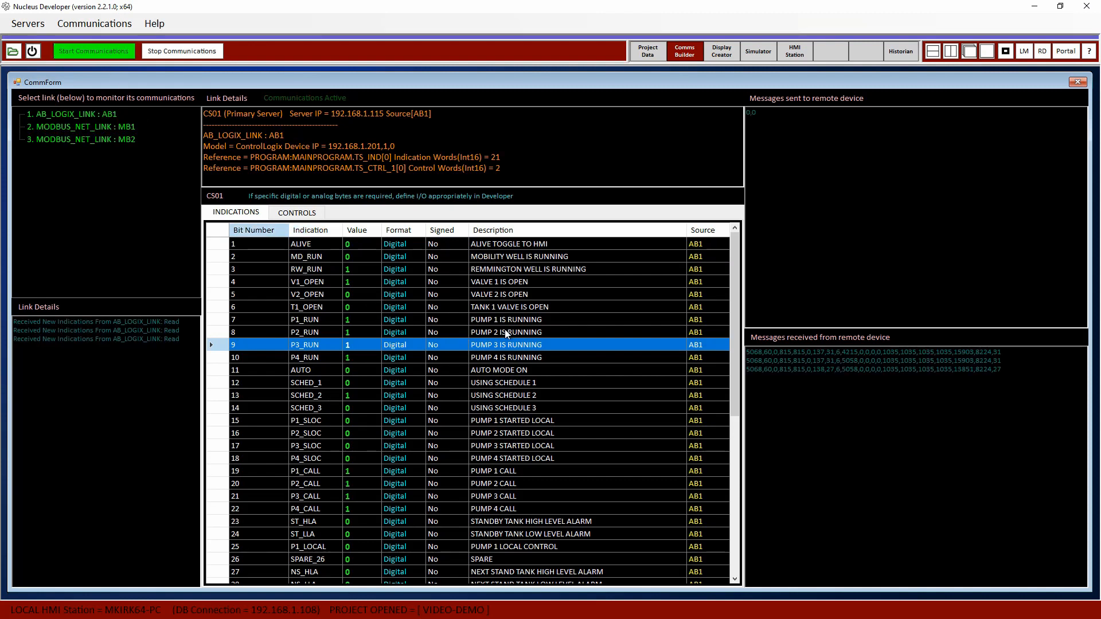
pyautogui.click(510, 358)
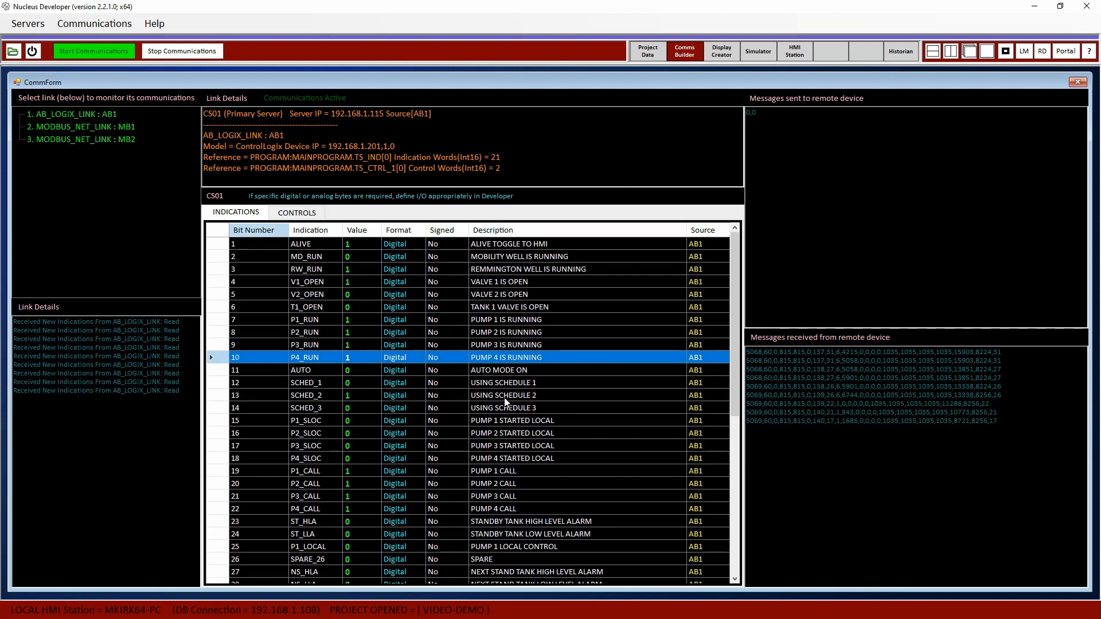
pyautogui.click(516, 397)
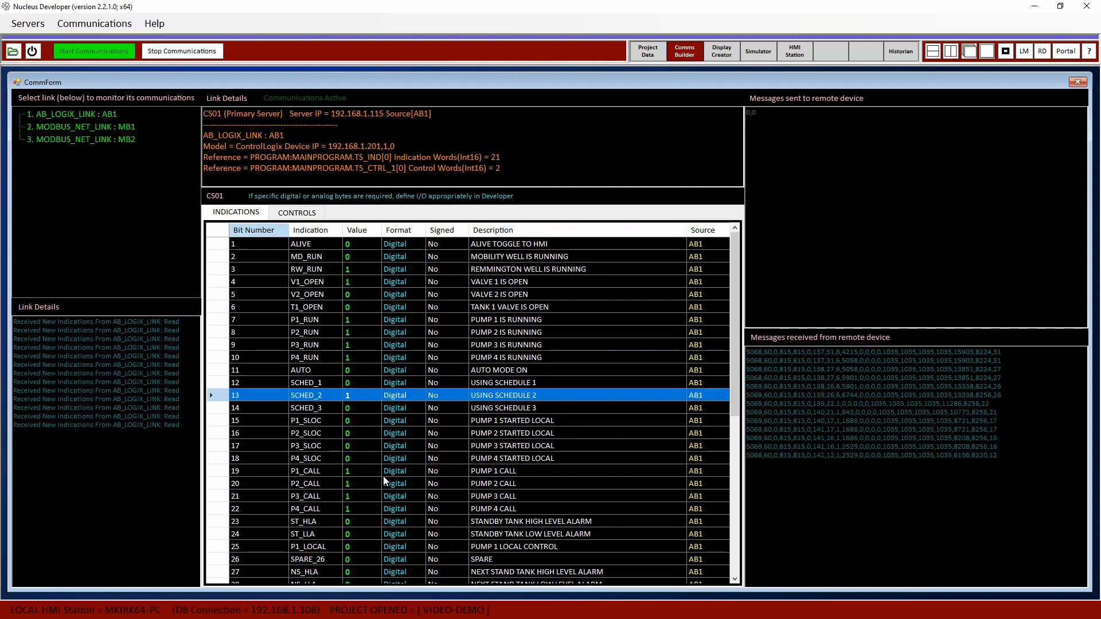
pyautogui.click(492, 472)
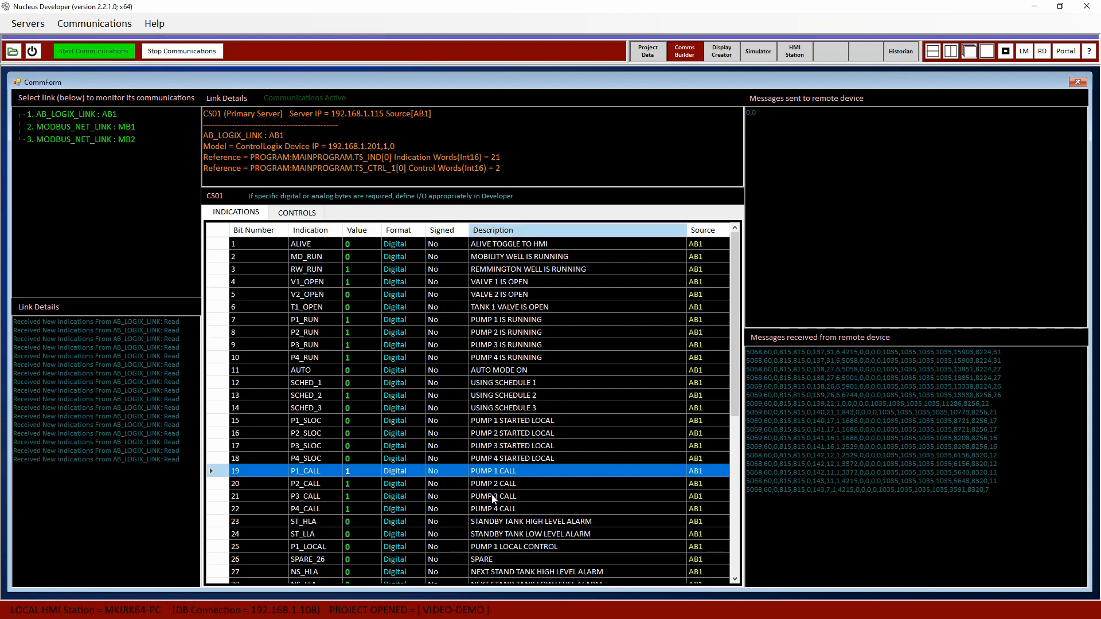
pyautogui.click(491, 495)
pyautogui.click(517, 509)
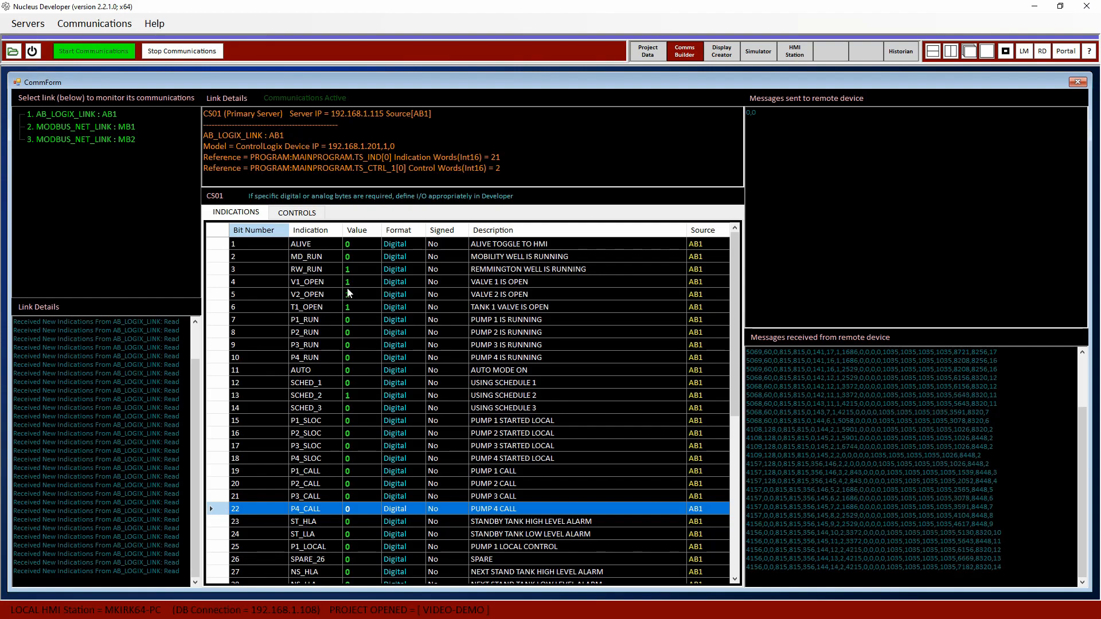
# Step: Examine the indications of the MB1 and MB2 Modbus links in the communications monitor
pyautogui.click(106, 126)
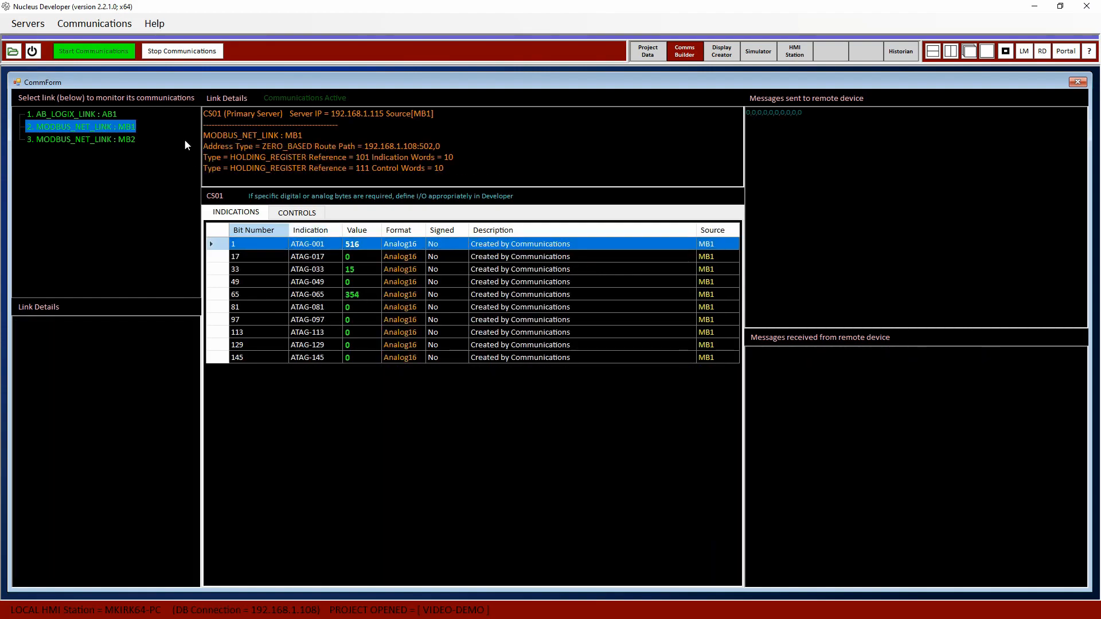
pyautogui.click(111, 140)
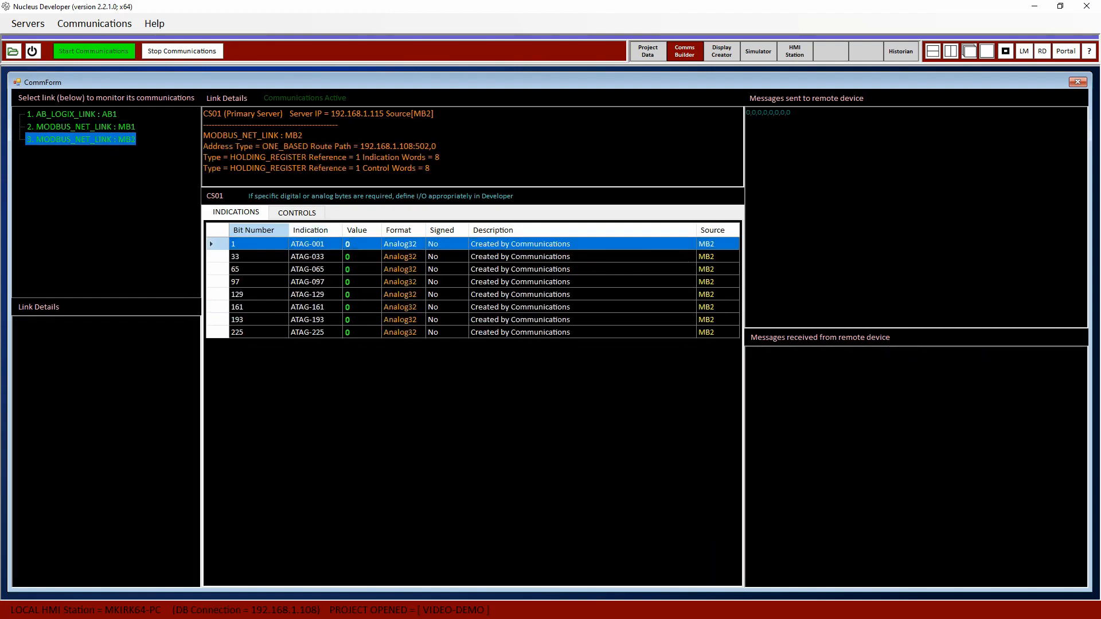